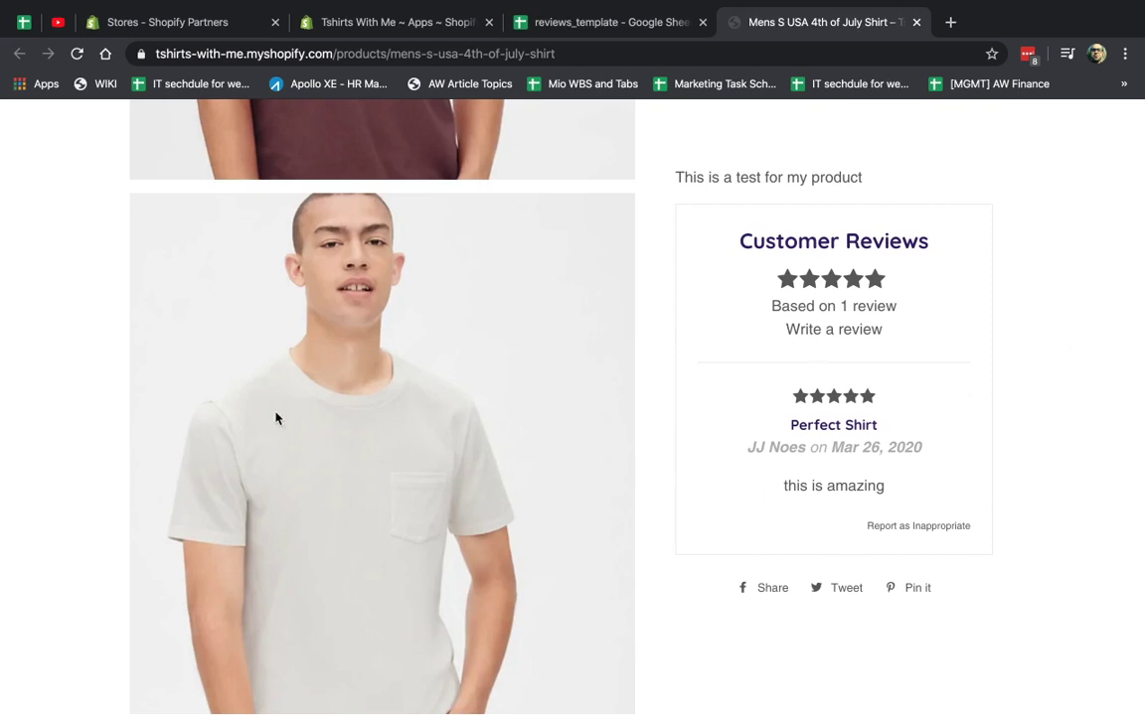
Scroll through the product page's reviews and reload the page.
scroll(473, 361, up, 6)
scroll(475, 356, down, 4)
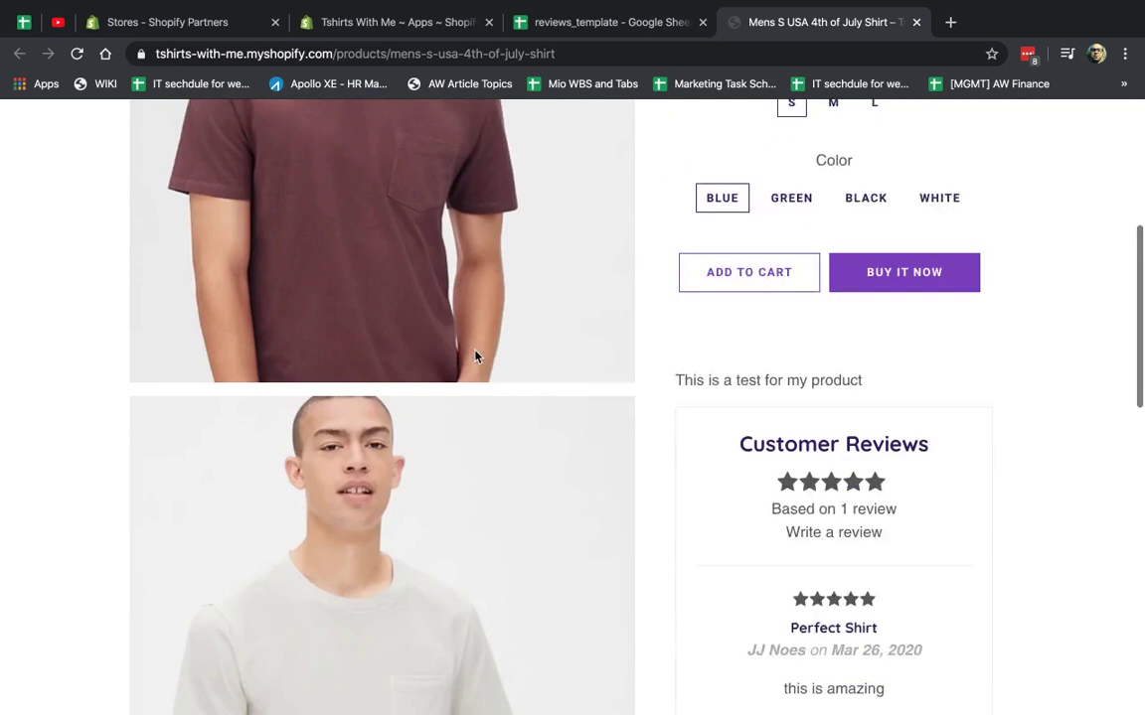
scroll(475, 356, down, 1)
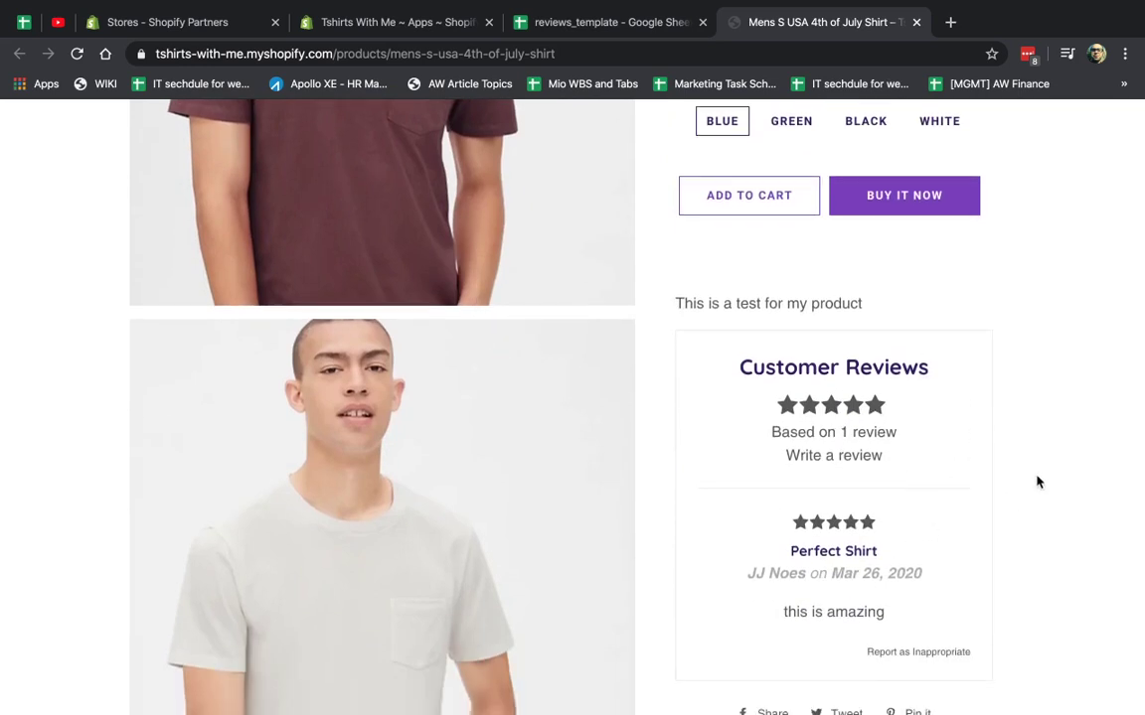
key(super+r)
Search the Shopify App Store for 'product reviews'.
click(408, 30)
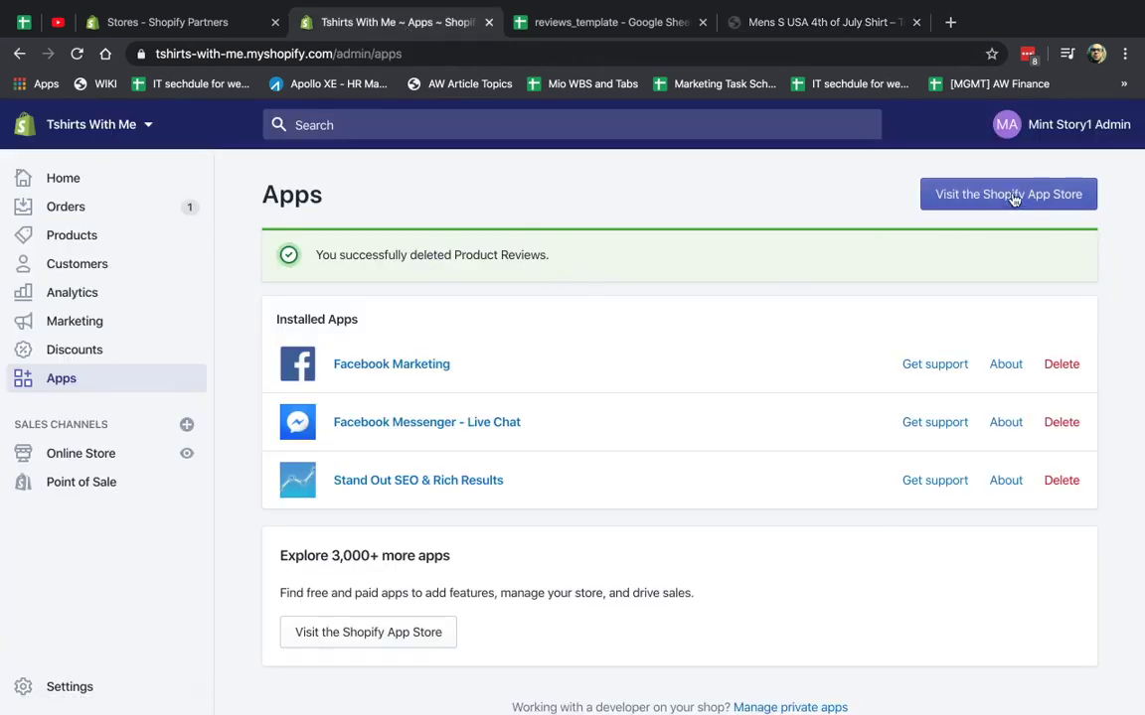
click(956, 199)
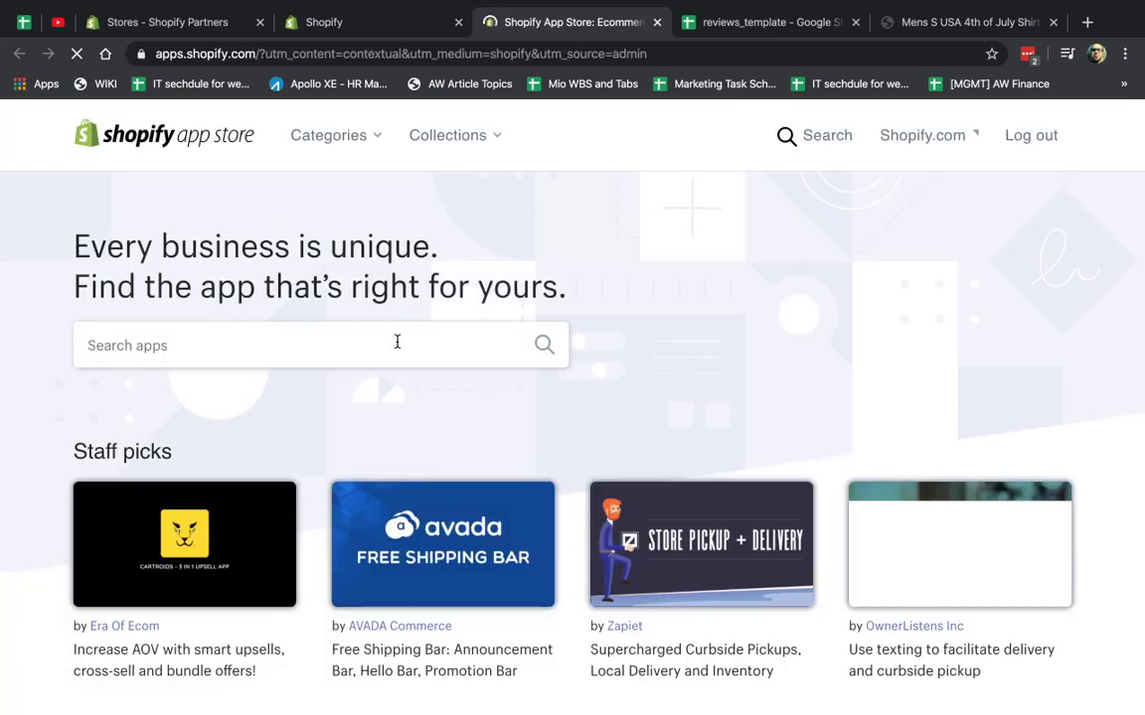
click(396, 341)
text(product reviews)
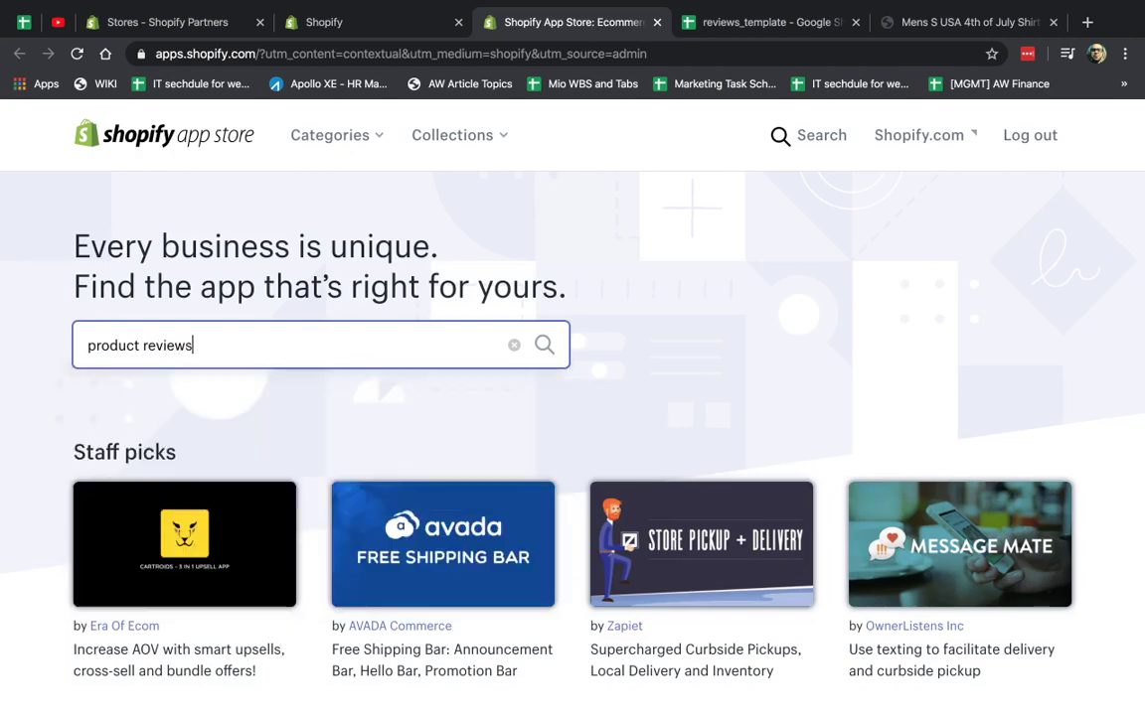
key(Return)
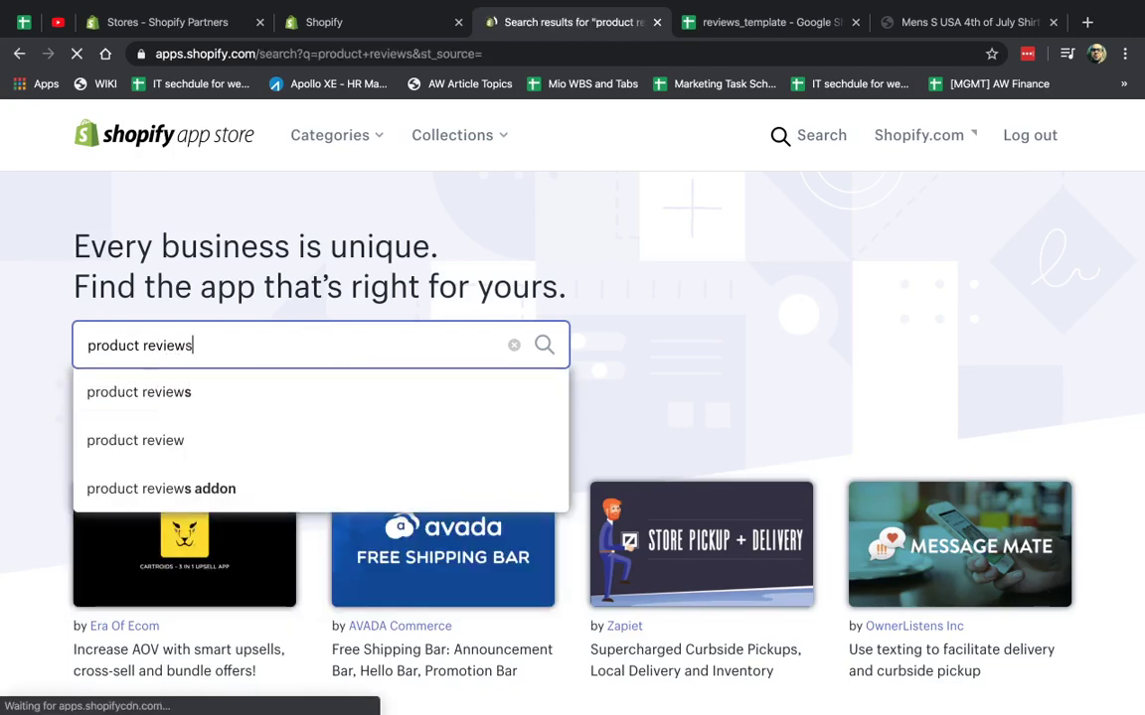
Open the Product Reviews app page and start adding it to the store.
scroll(711, 478, down, 4)
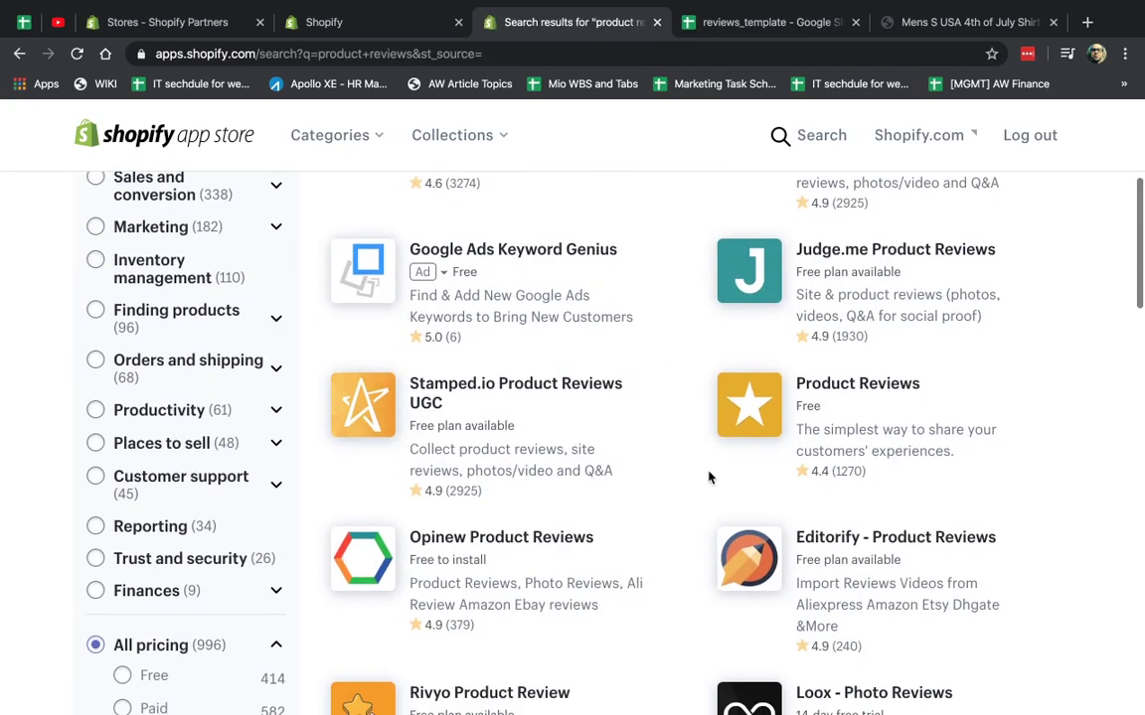
click(824, 392)
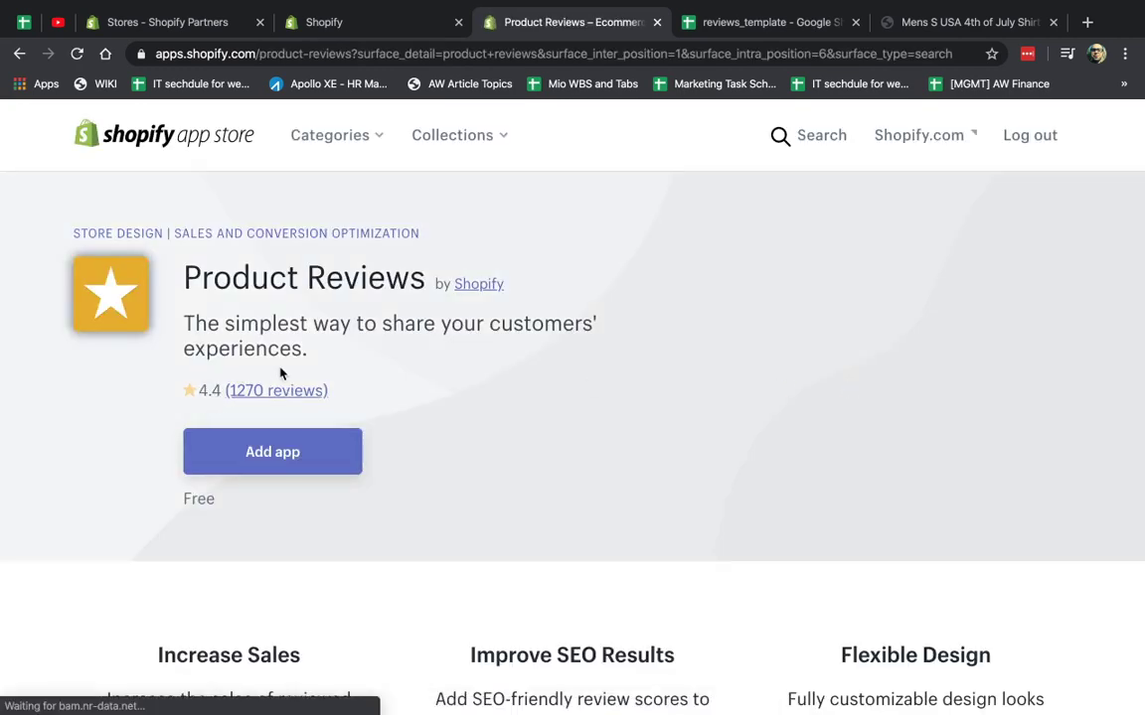
click(286, 454)
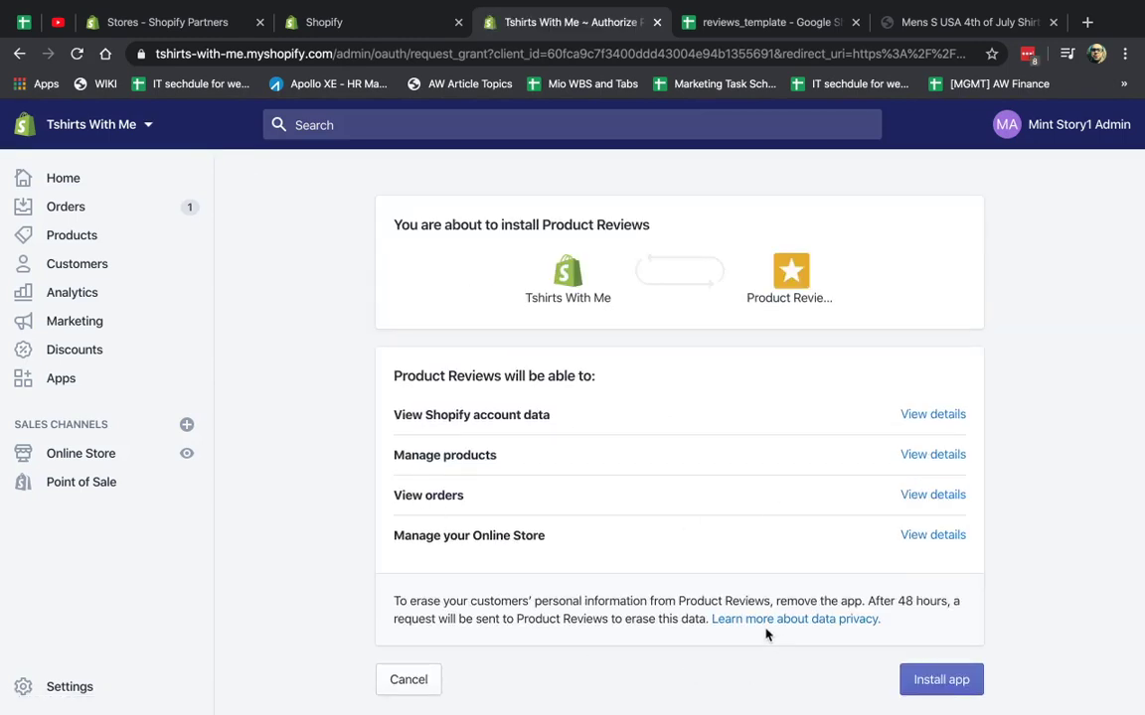
Approve the permissions to install Product Reviews and check its Reviews dashboard.
click(952, 681)
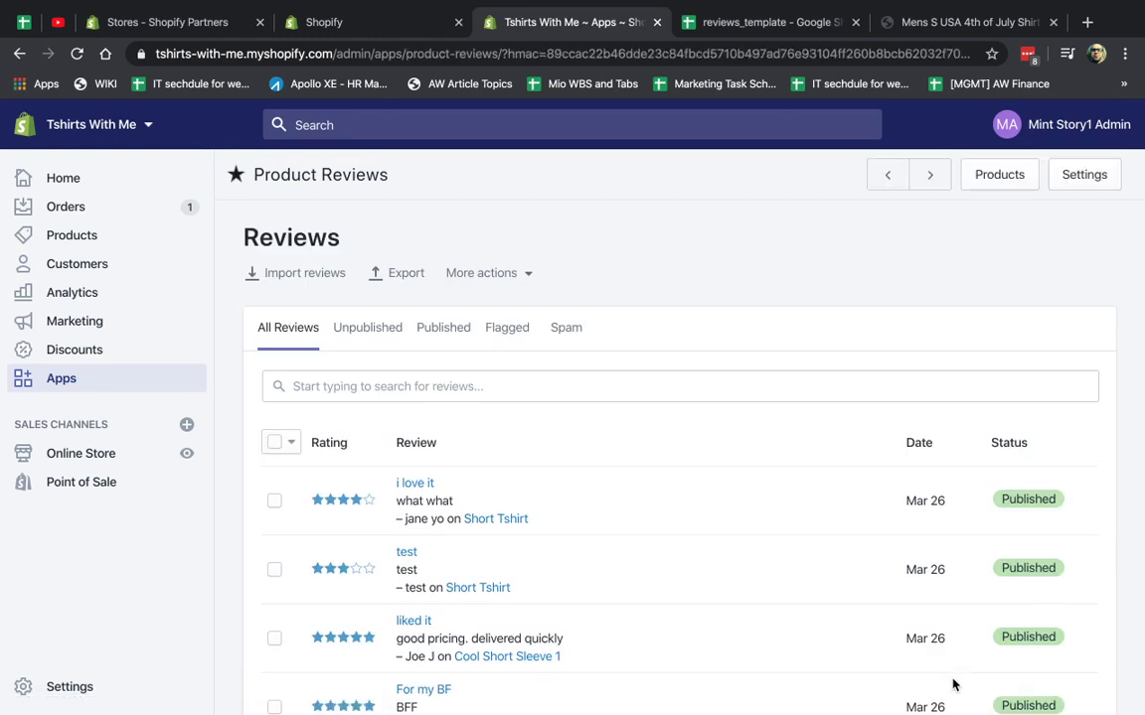
scroll(951, 686, down, 2)
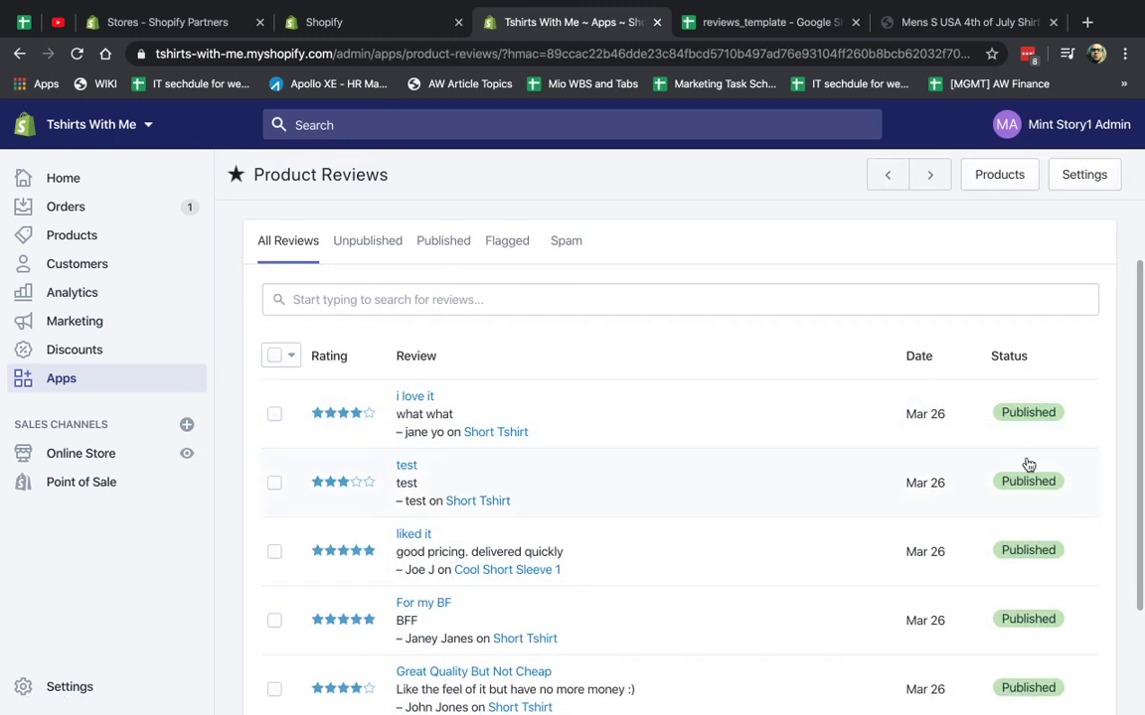
scroll(1025, 465, up, 2)
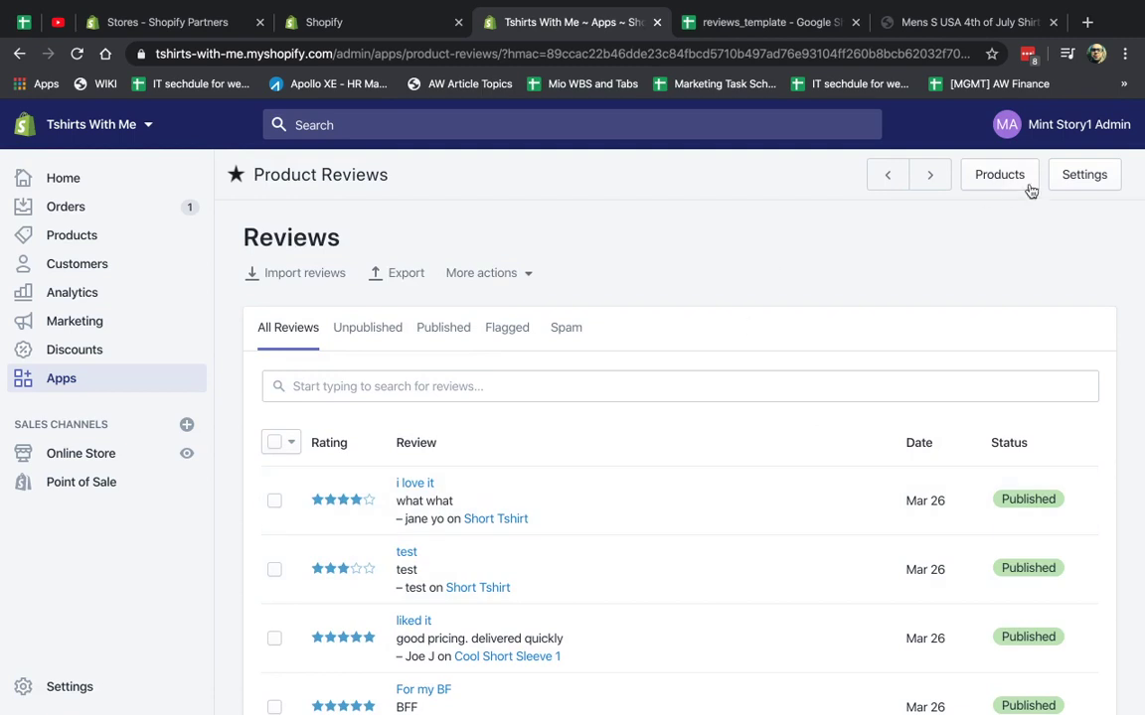
Bring up the Product Reviews install instructions and select the product-page reviews snippet section.
click(1084, 179)
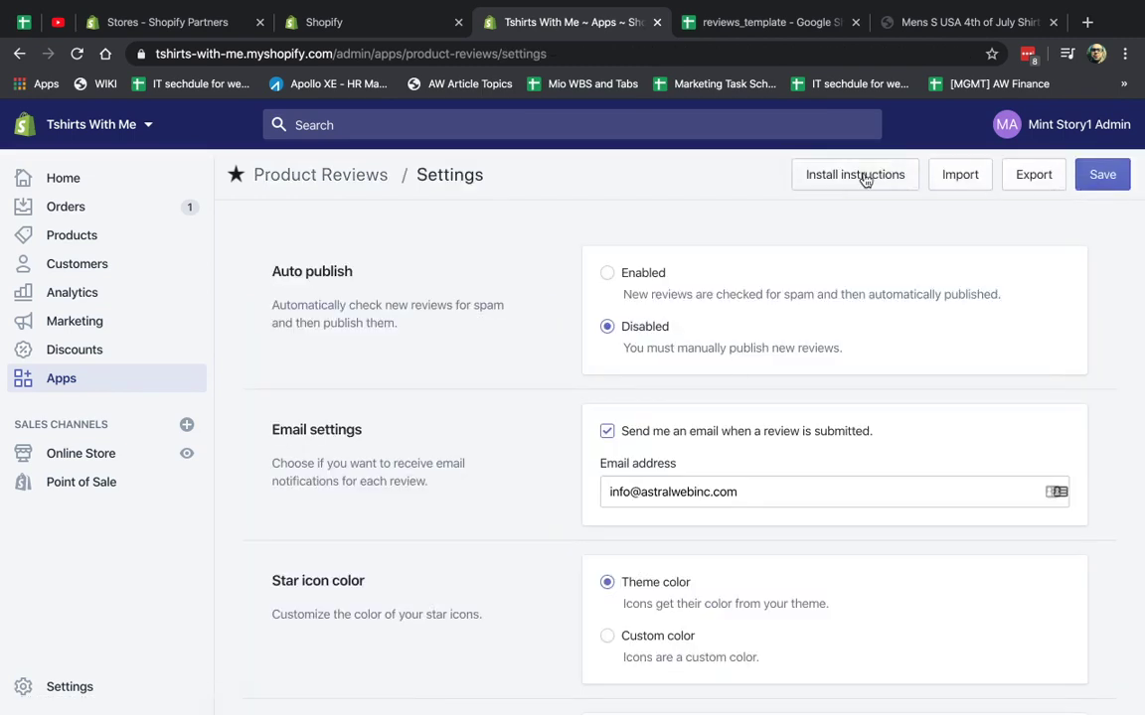
click(837, 177)
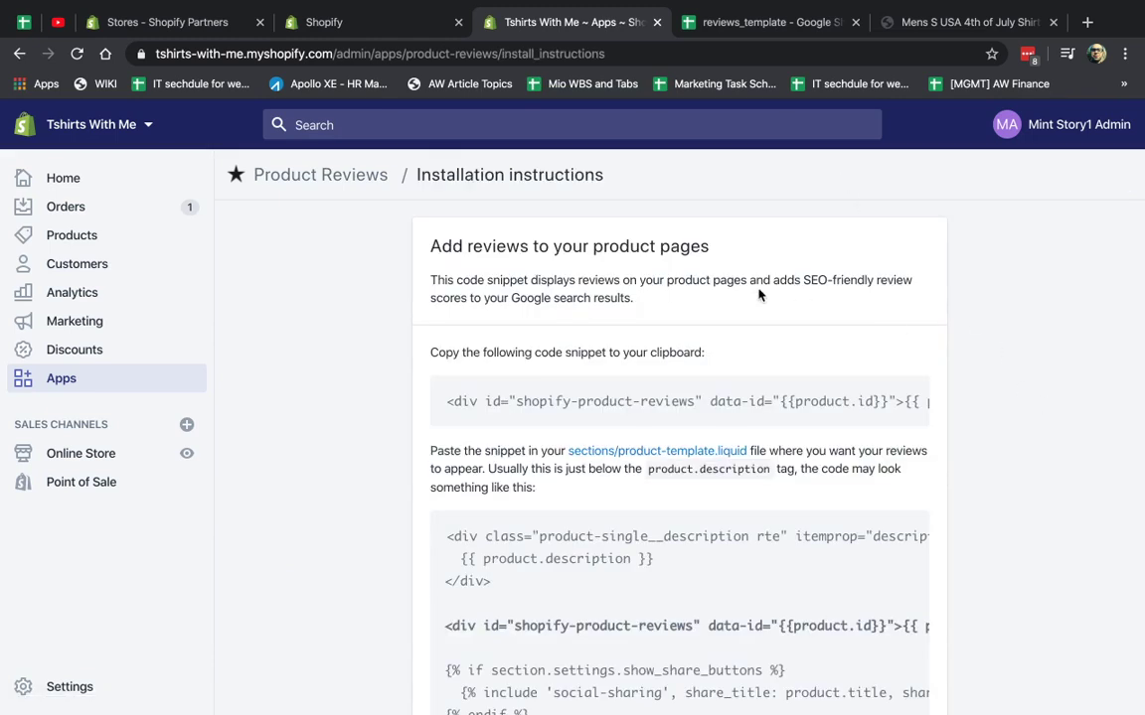
triple_click(686, 246)
scroll(979, 395, down, 7)
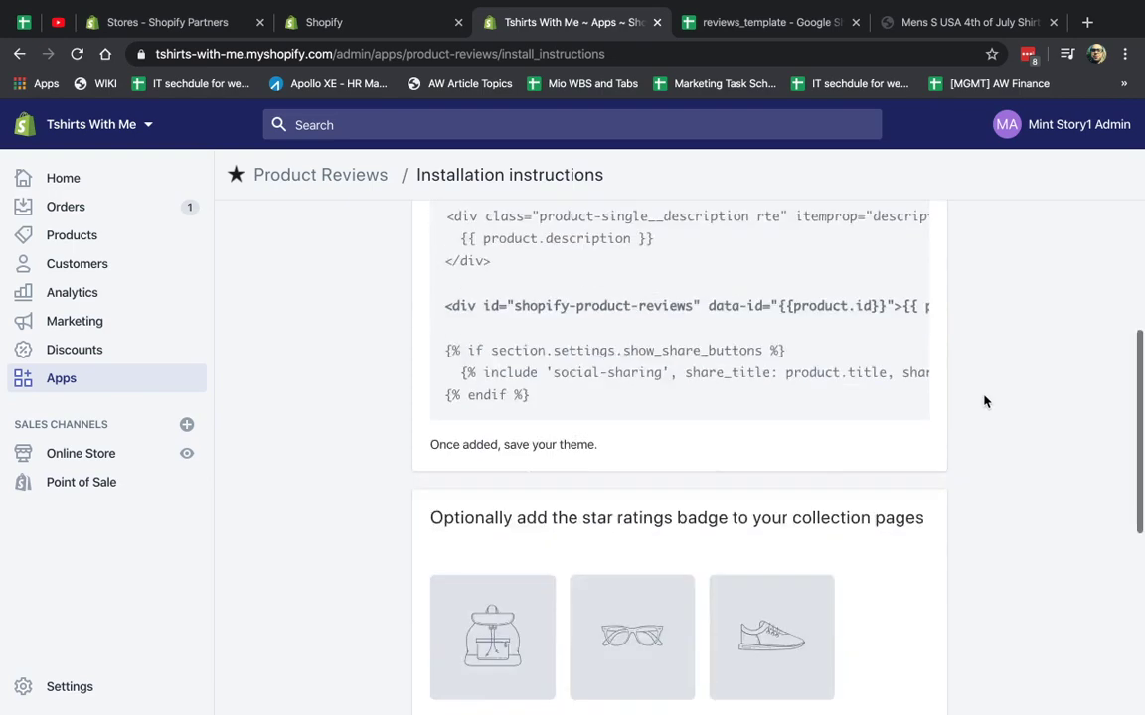
scroll(766, 343, up, 2)
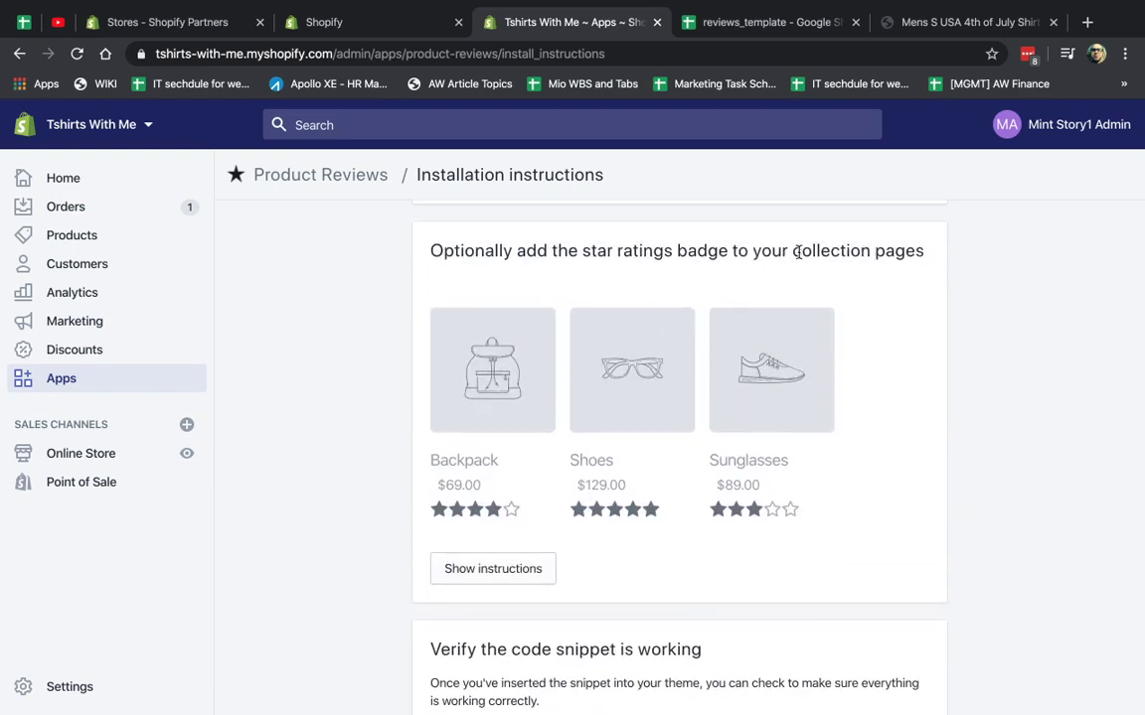
scroll(1022, 340, up, 5)
scroll(1022, 342, up, 3)
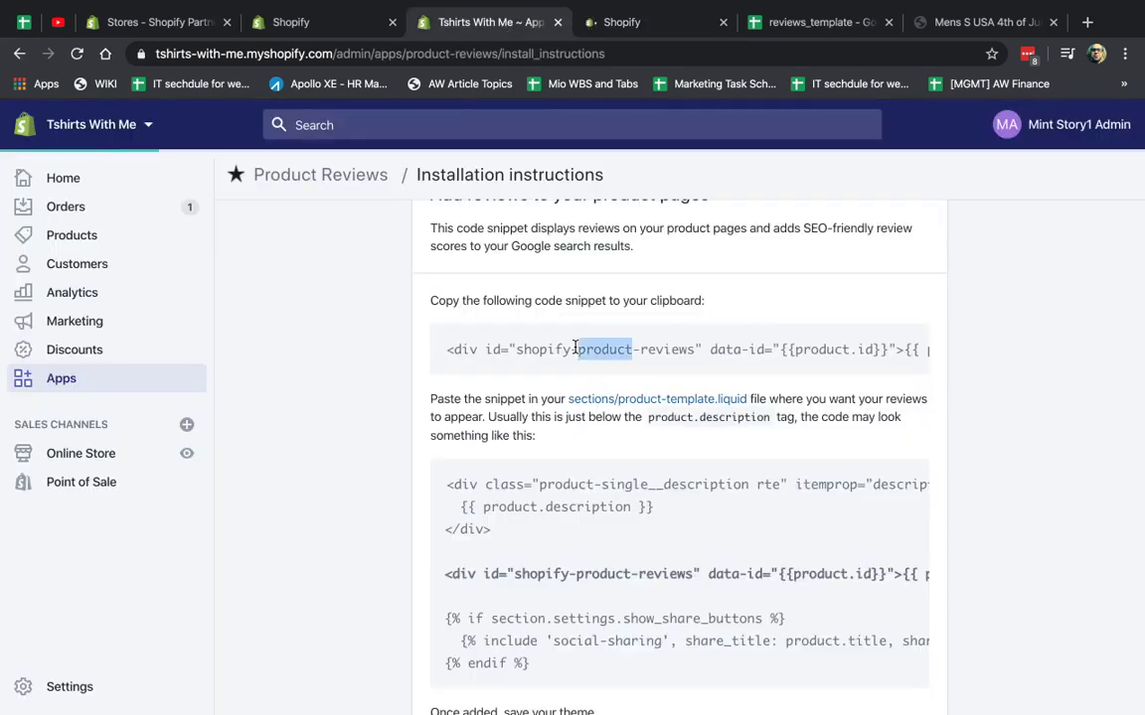
scroll(641, 447, down, 1)
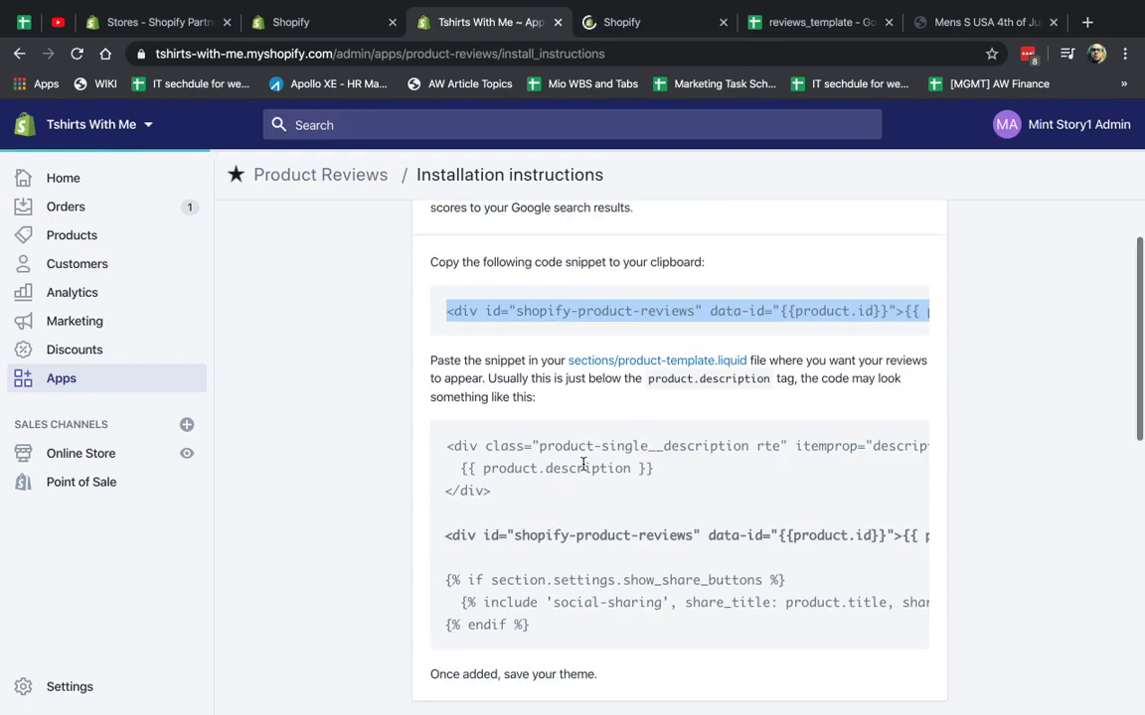
Find the copied reviews snippet at line 333 of product-template.liquid, then close that editor.
click(660, 24)
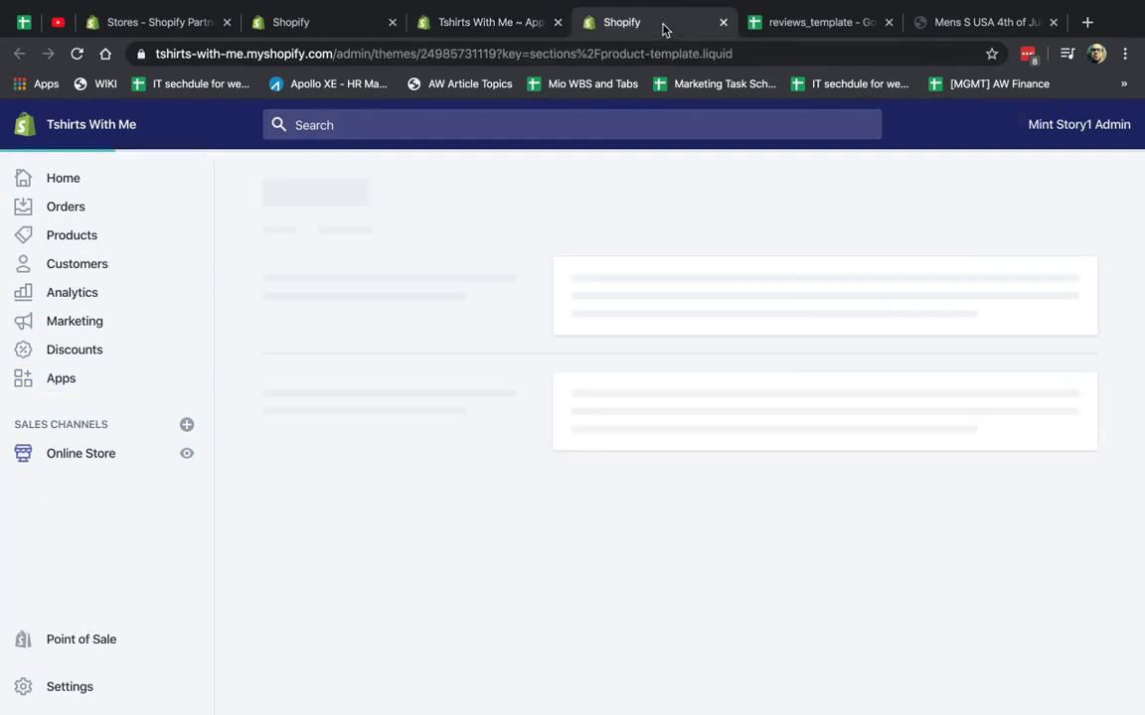
key(ctrl+f)
text(<div id="shopify-product-reviews" data-id="{{product.id}}">{{ product.metafields.spr.reviews }}</div>)
key(Return)
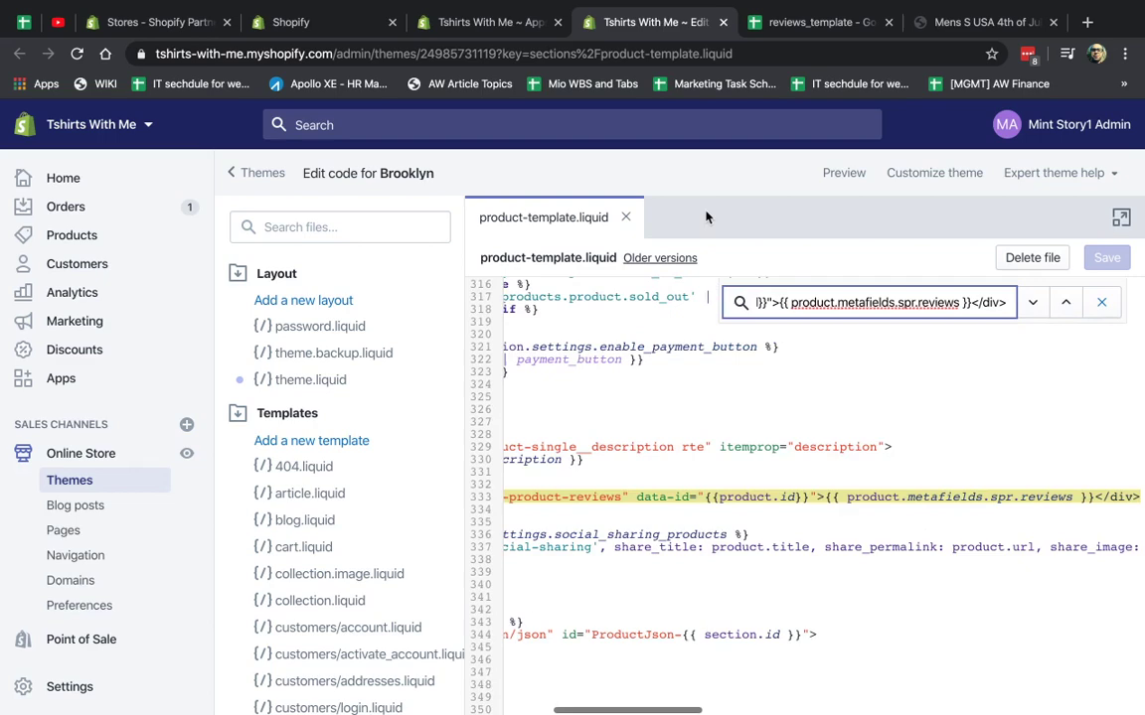
scroll(674, 439, left, 3)
click(673, 438)
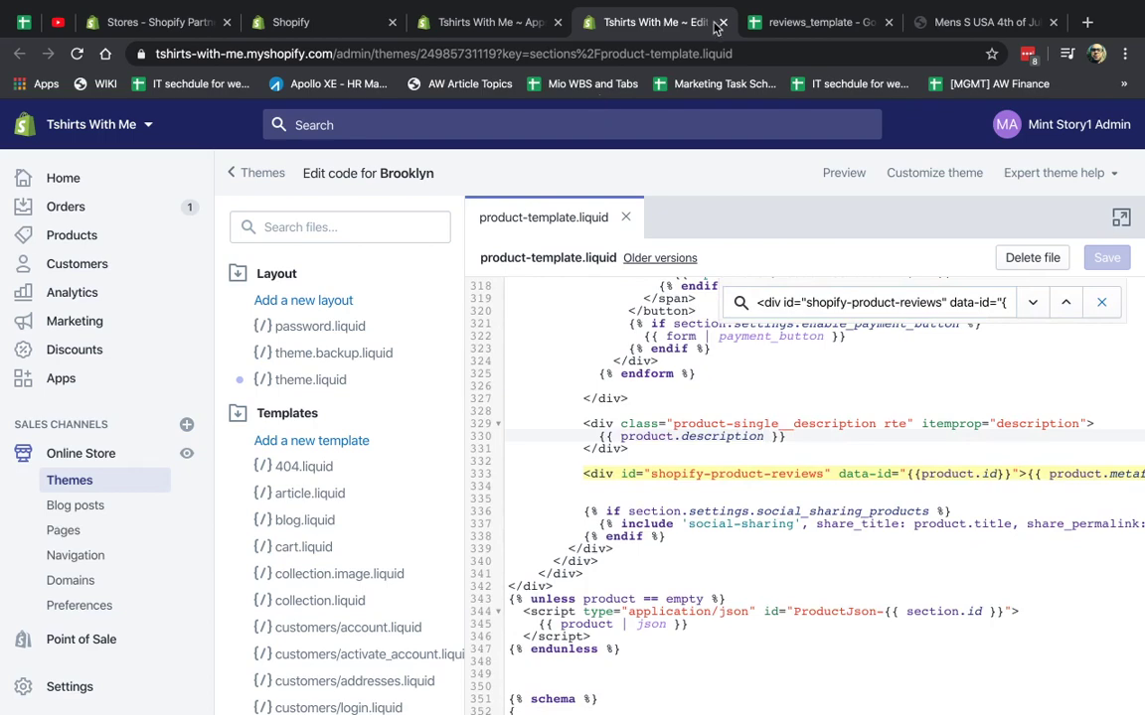
middle_click(648, 22)
Confirm product-grid-item.liquid already has the star ratings badge span on line 124.
scroll(934, 462, down, 5)
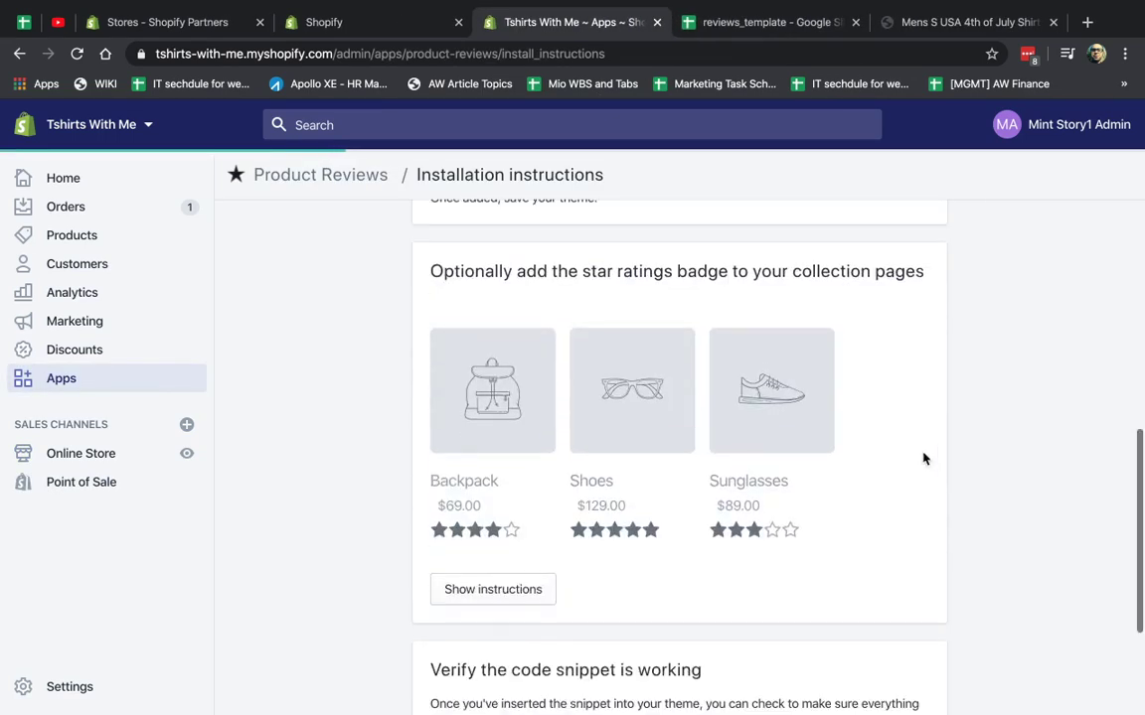
click(490, 590)
scroll(634, 583, down, 4)
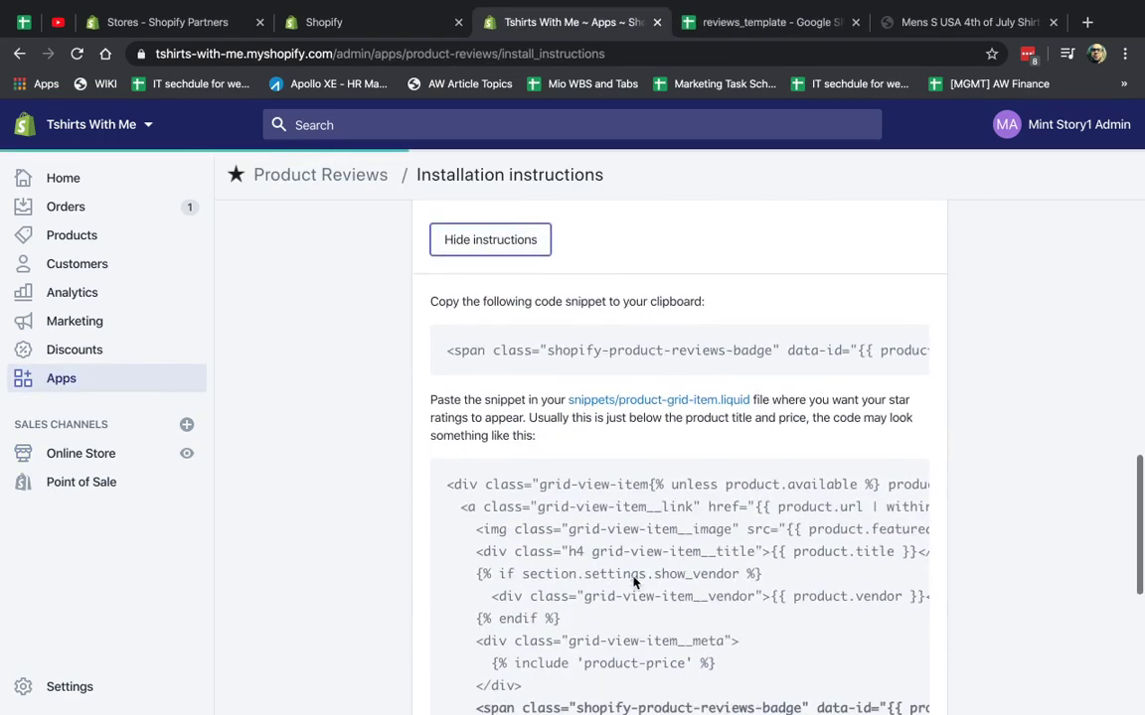
click(666, 343)
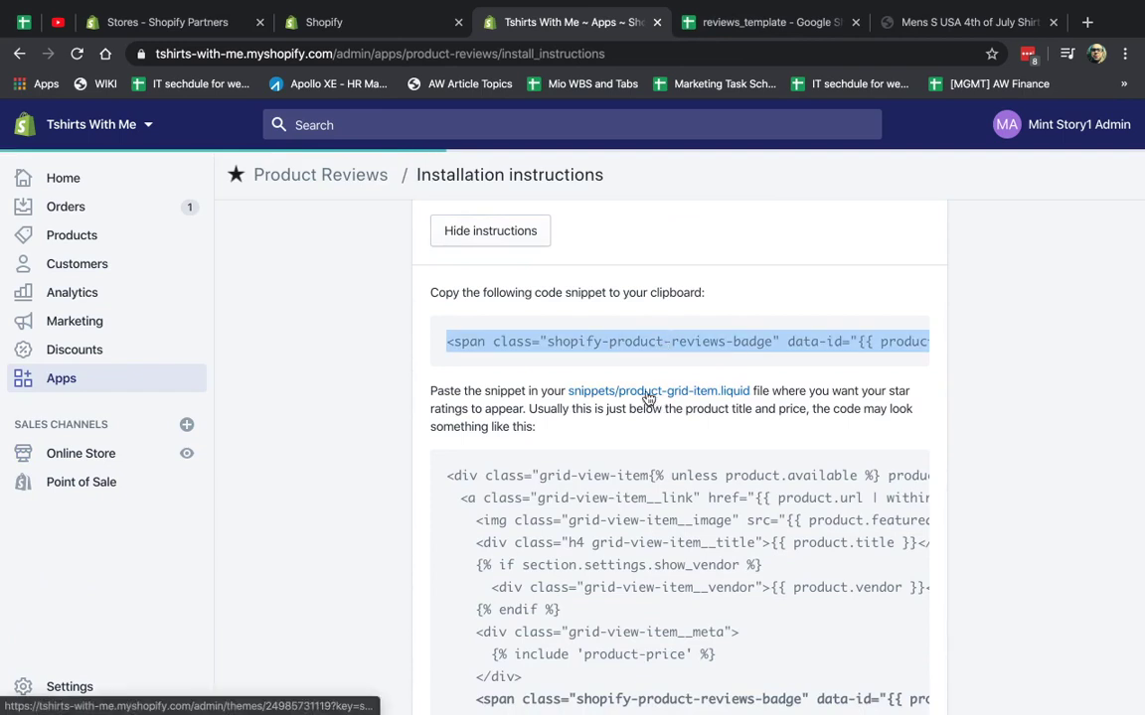
click(686, 393)
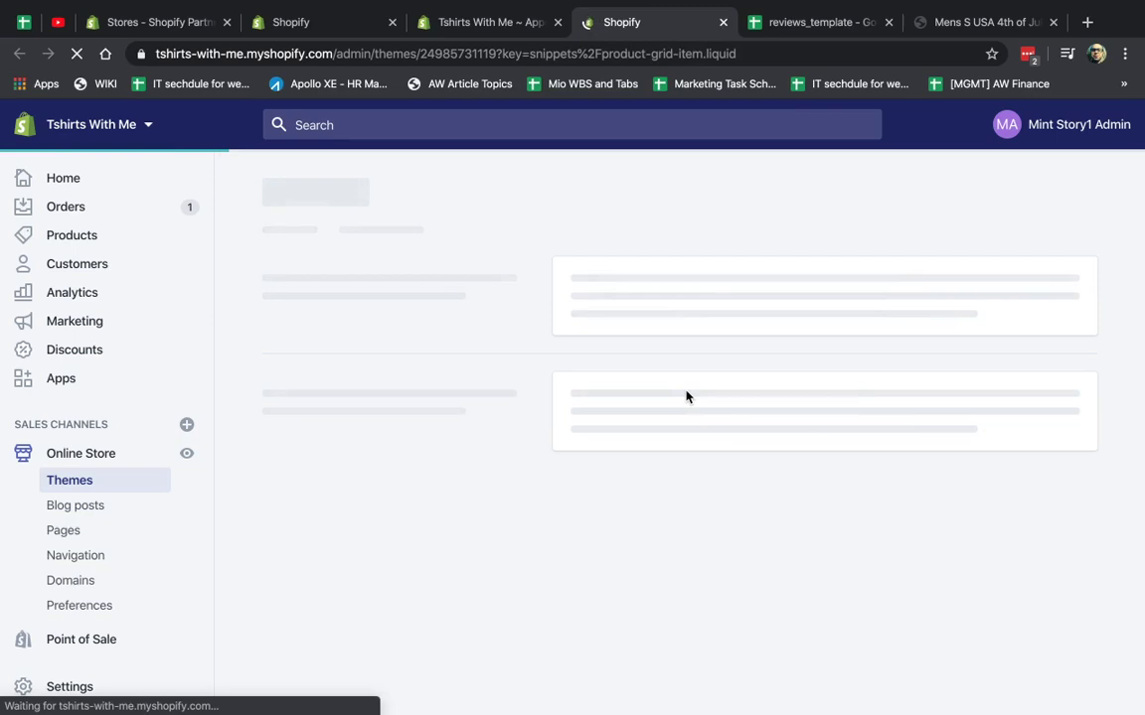
scroll(686, 391, down, 15)
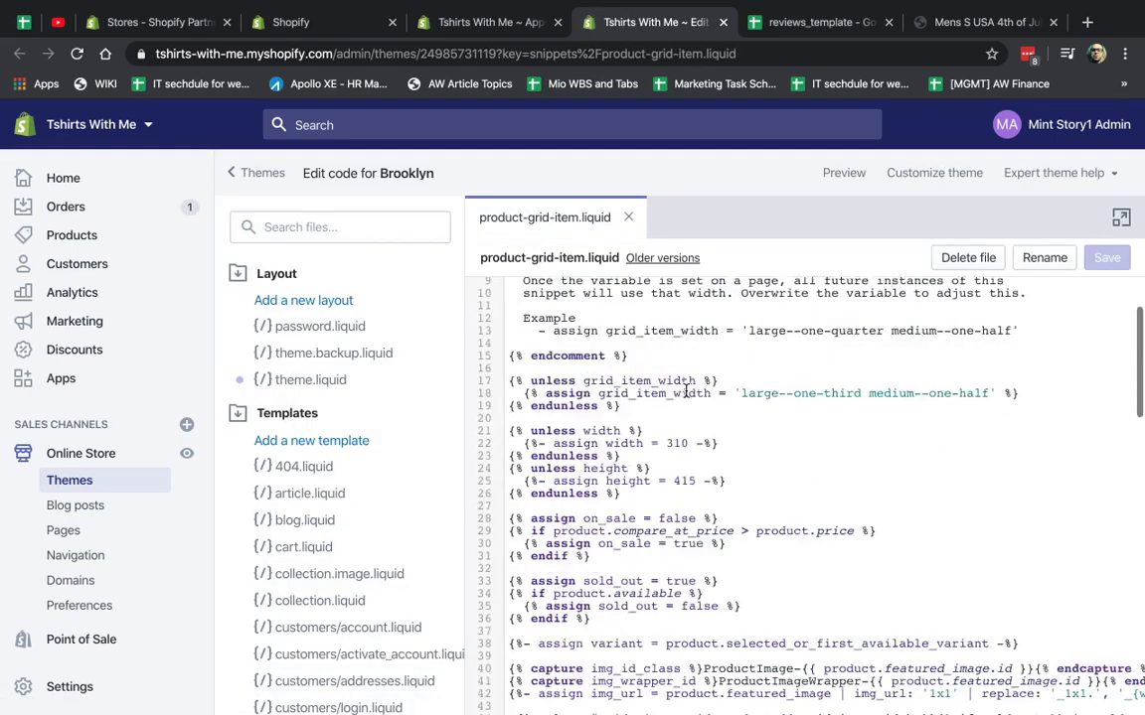
triple_click(639, 583)
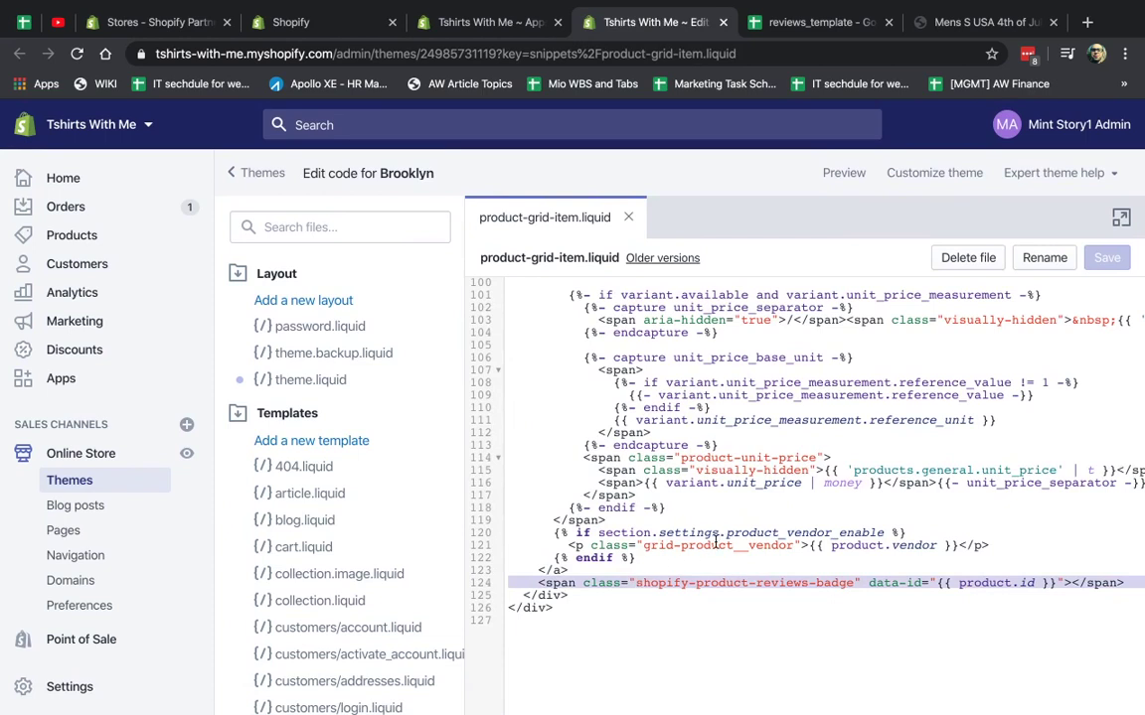
click(721, 22)
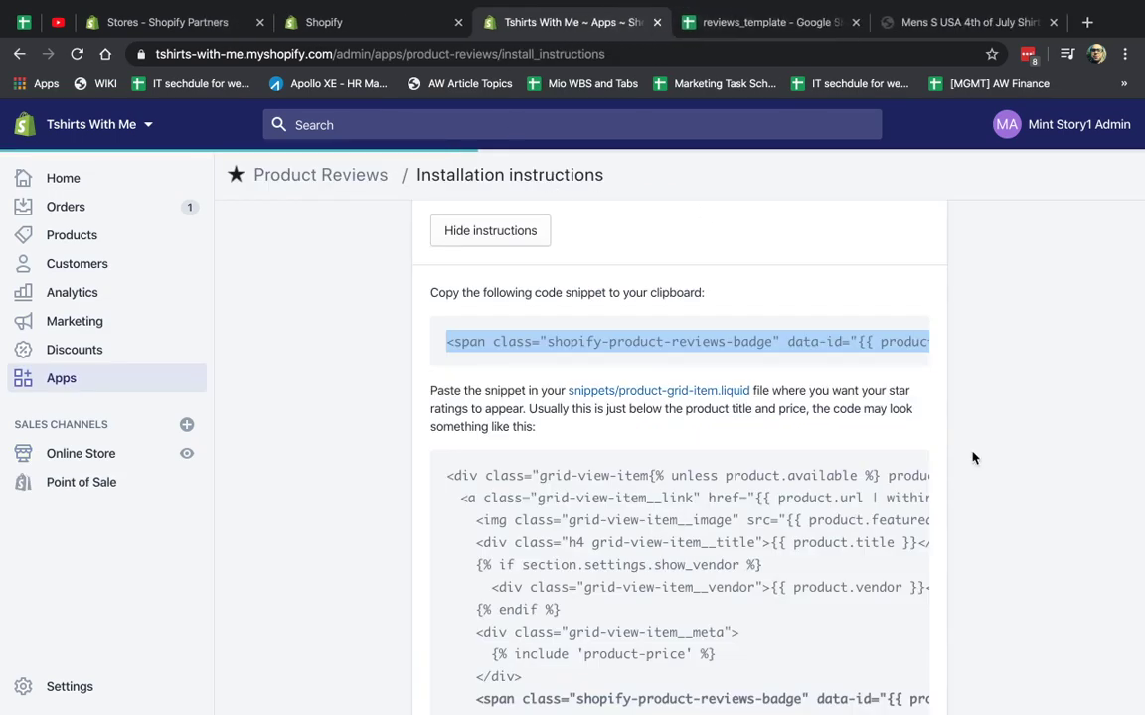
Verify the badge snippet, preview reviews on the live storefront, and dismiss the welcome message.
scroll(914, 452, down, 5)
click(483, 574)
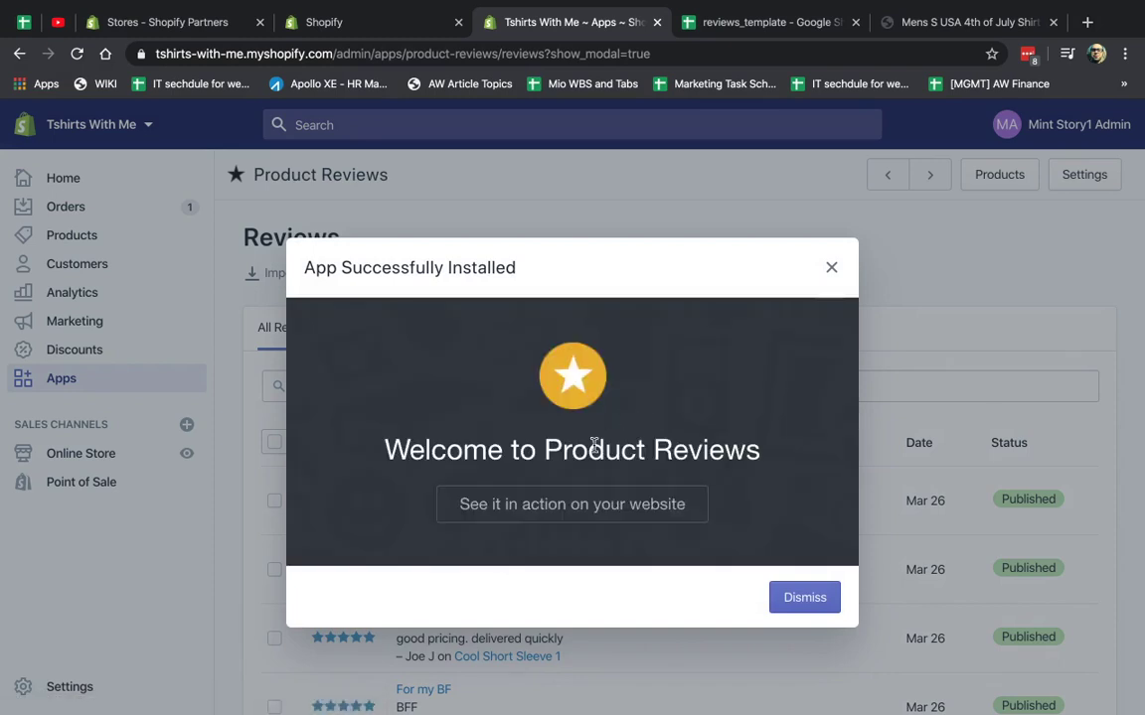
click(562, 505)
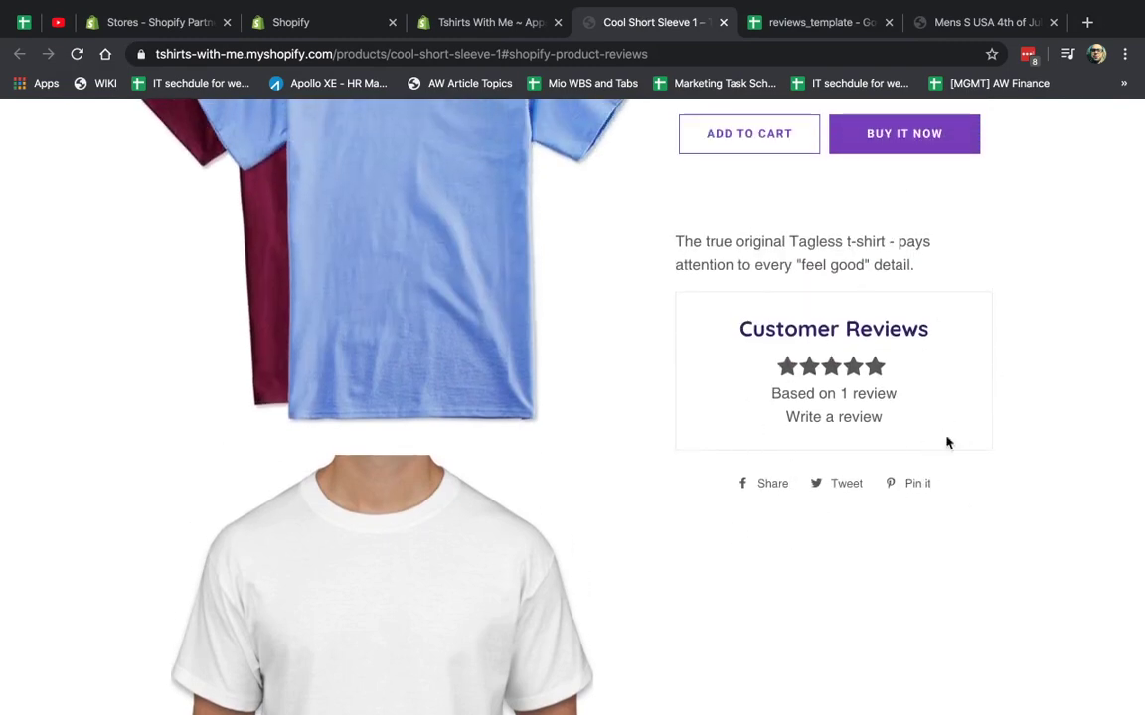
scroll(946, 442, up, 5)
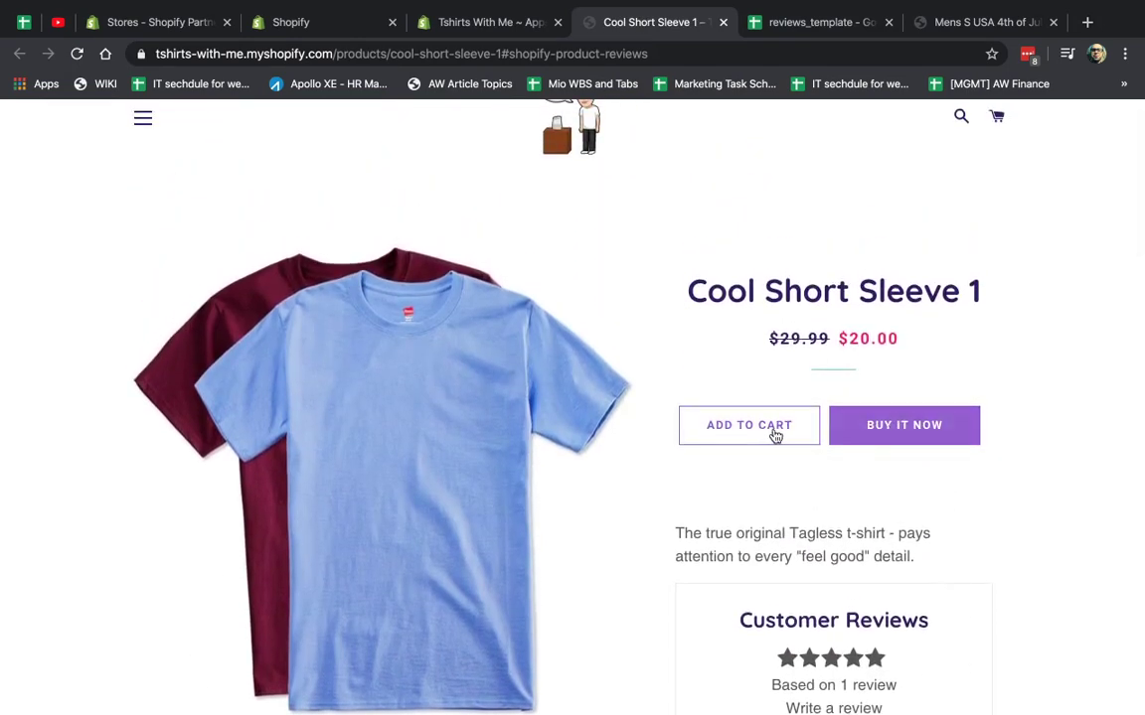
scroll(1050, 511, down, 1)
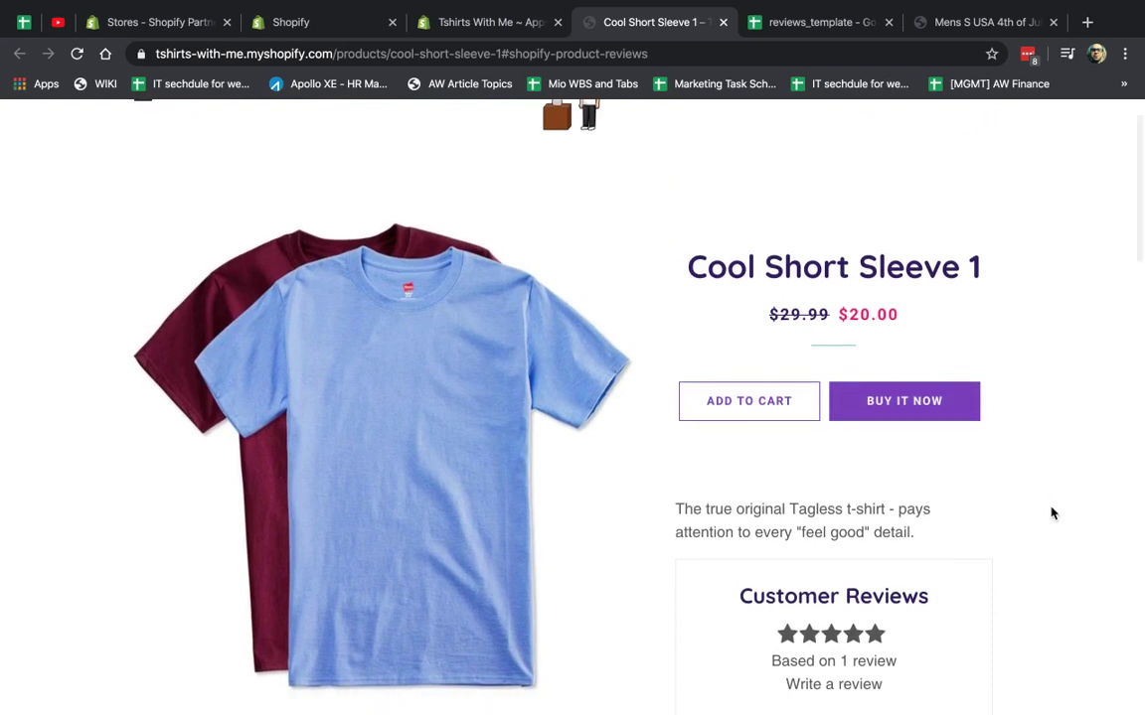
scroll(1052, 513, down, 1)
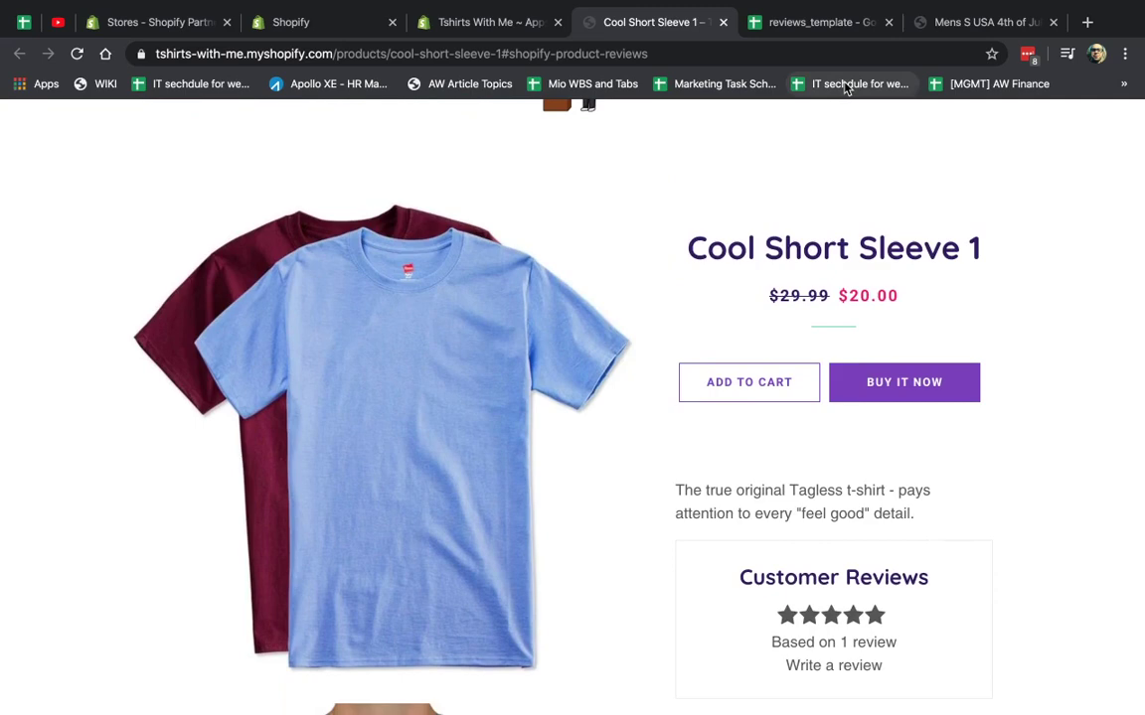
click(478, 14)
click(828, 265)
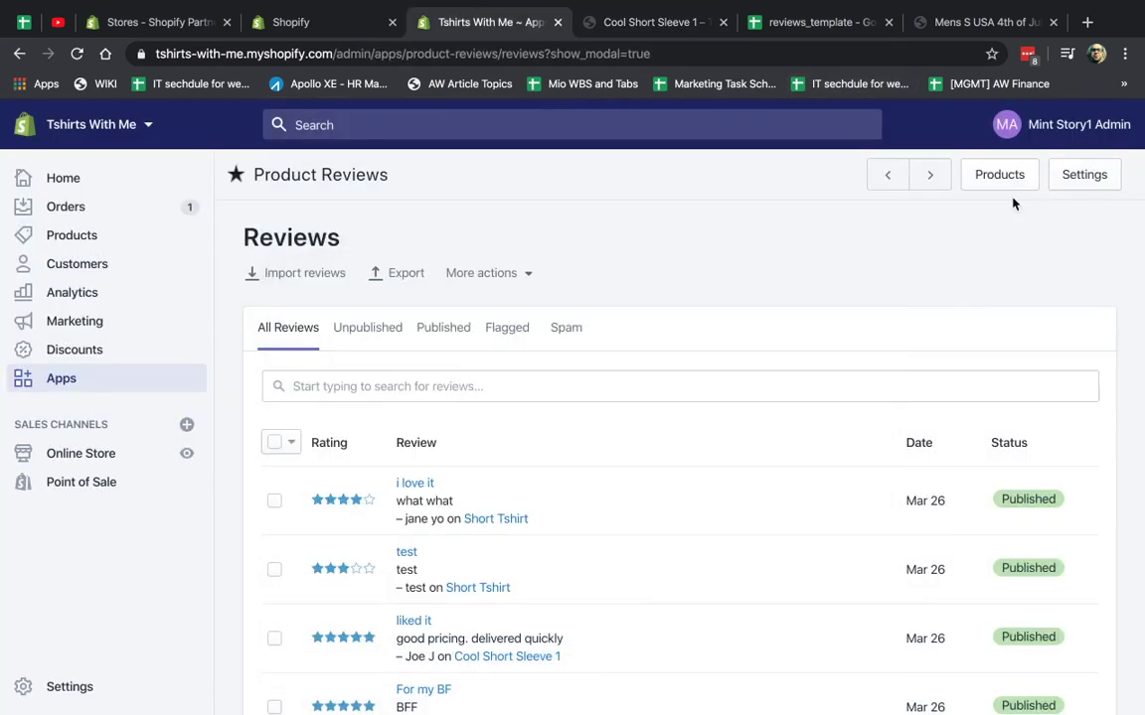
Go to Product Reviews settings, then the Mens S USA 4th of July Shirt page.
click(1090, 174)
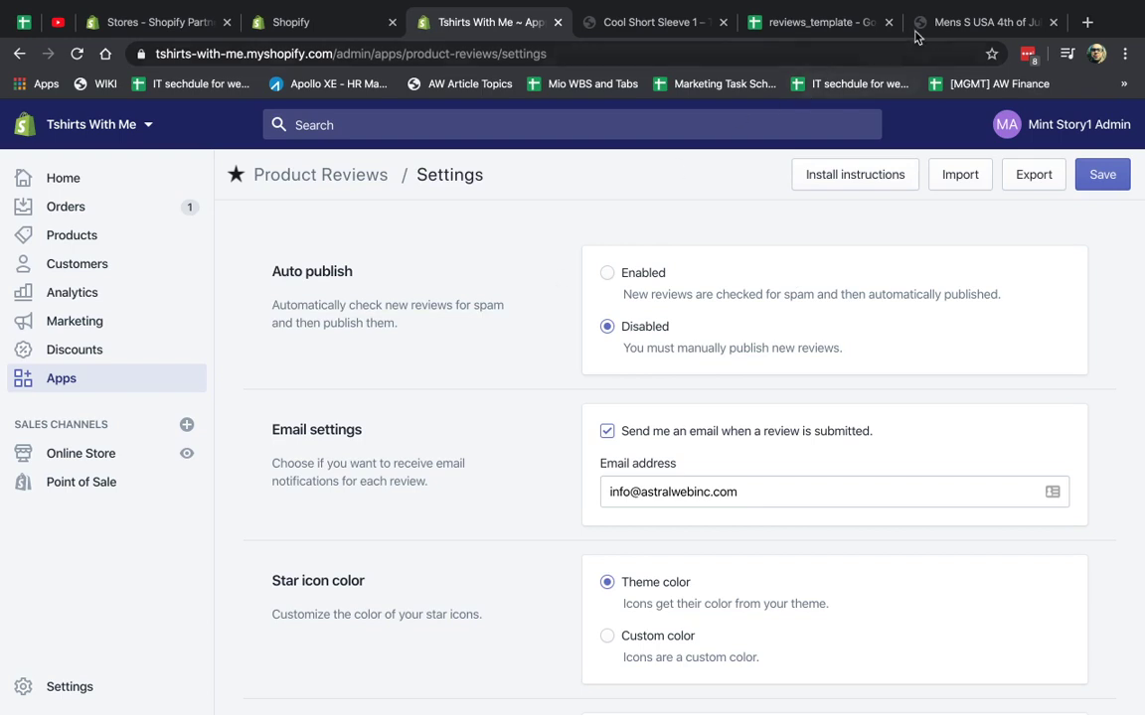
click(944, 22)
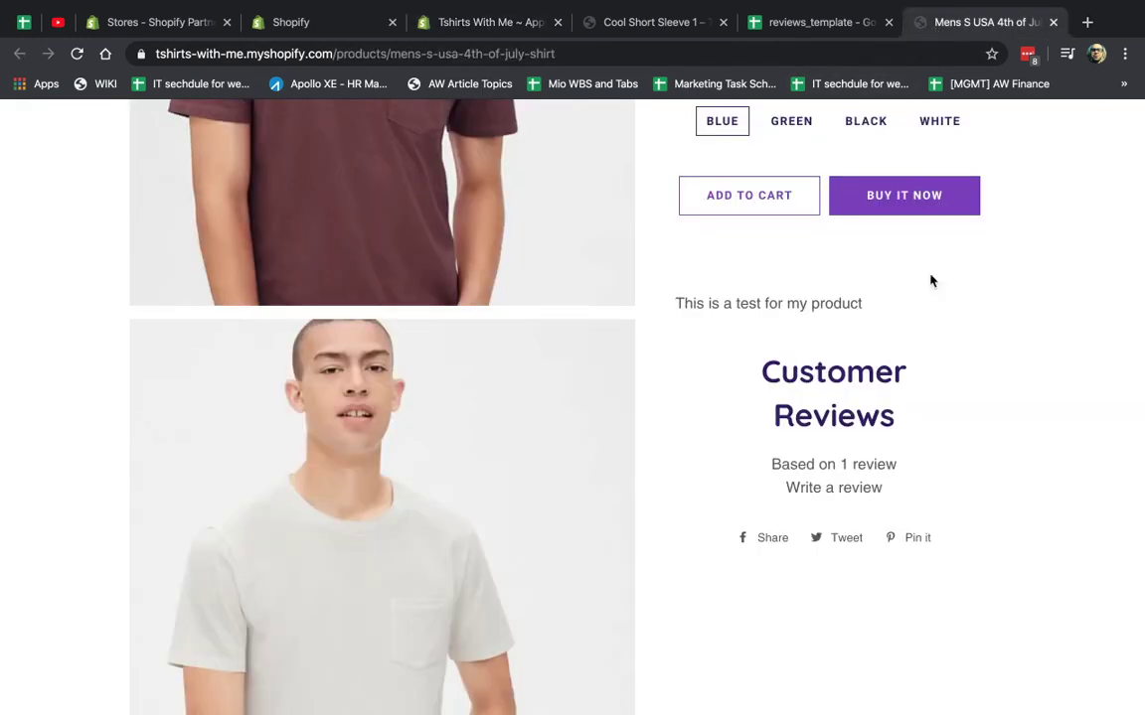
Remove the trailing '#' from the shirt page URL and reload it.
click(840, 488)
scroll(839, 491, down, 5)
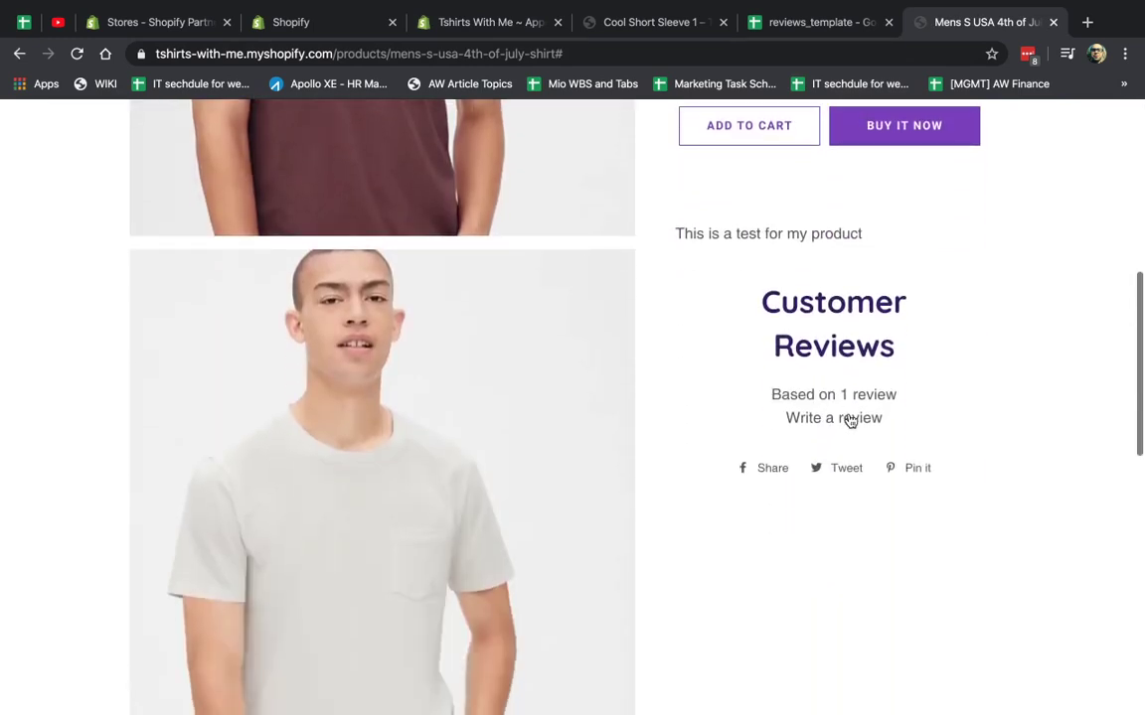
click(850, 418)
click(864, 49)
click(864, 50)
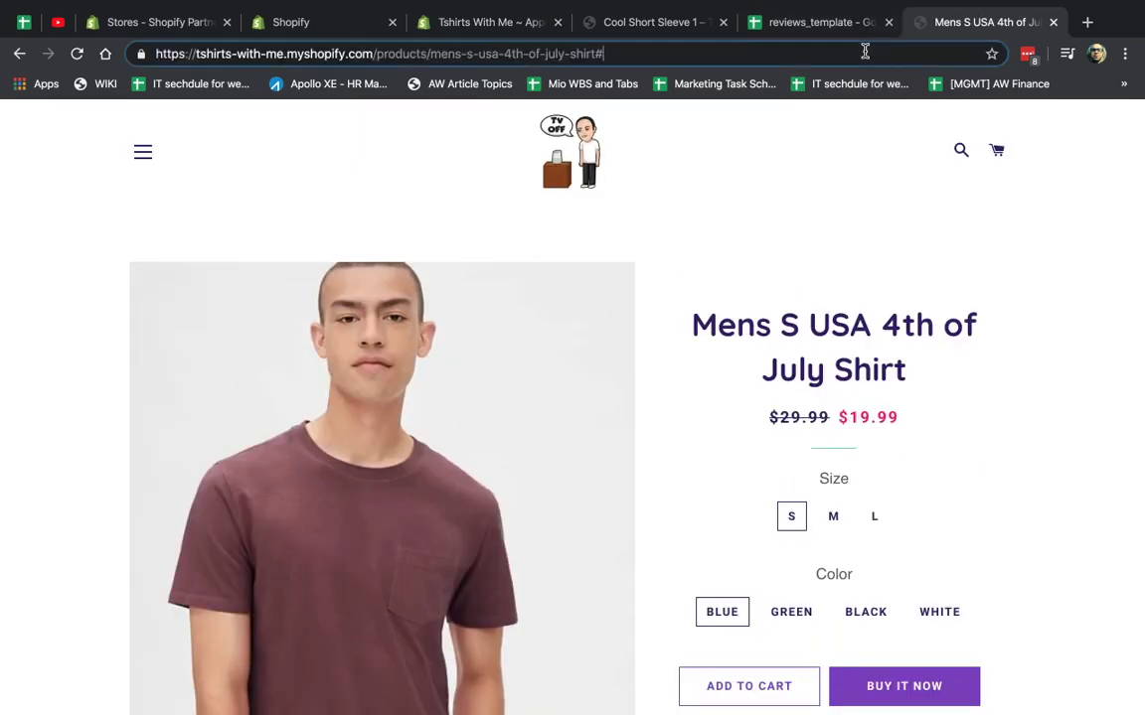
key(BackSpace)
key(Return)
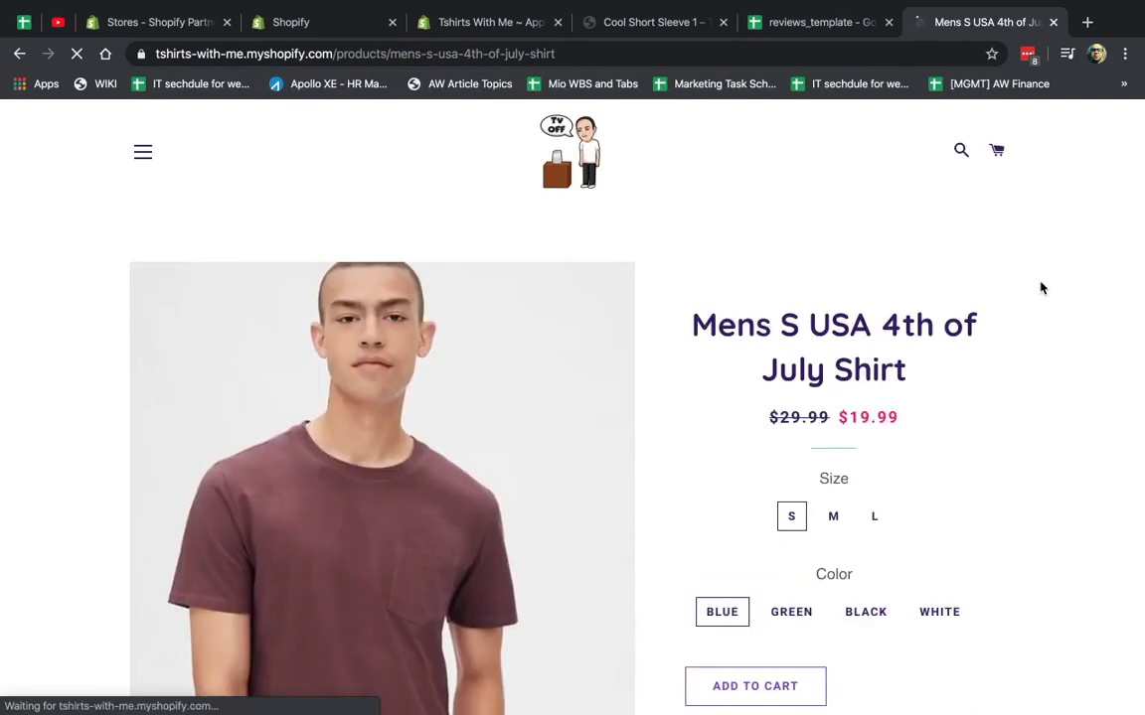
Bring up the Write a review form and scroll through its fields.
scroll(1040, 288, down, 5)
click(833, 463)
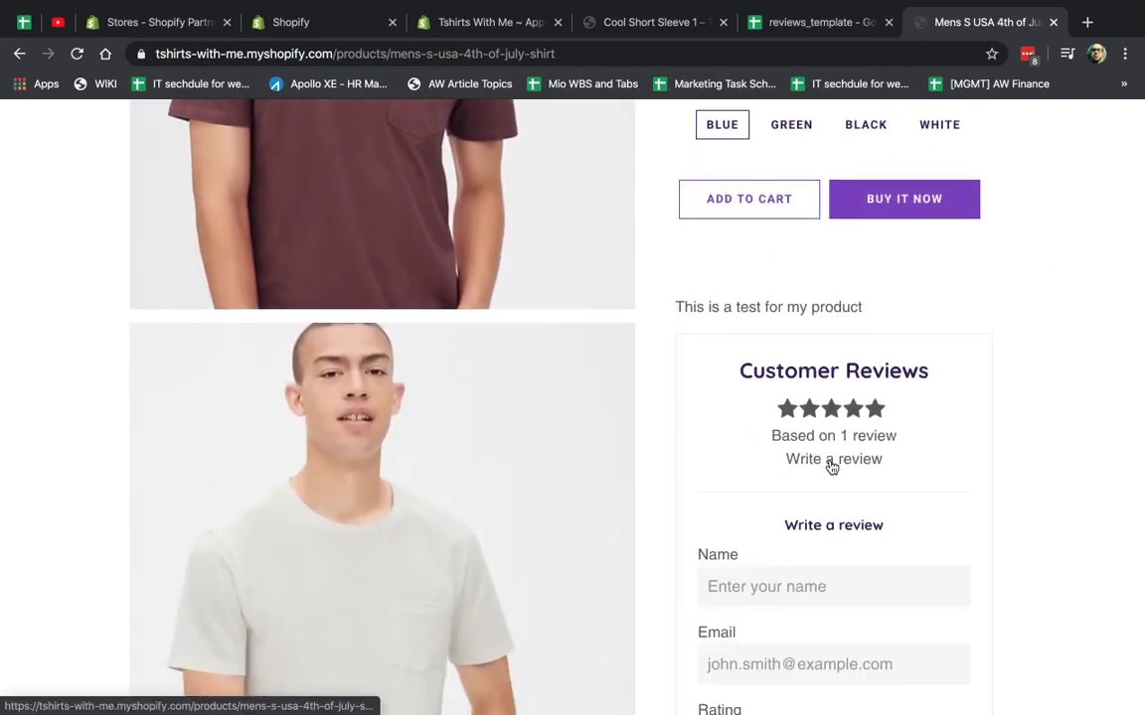
scroll(830, 467, down, 2)
scroll(874, 636, down, 2)
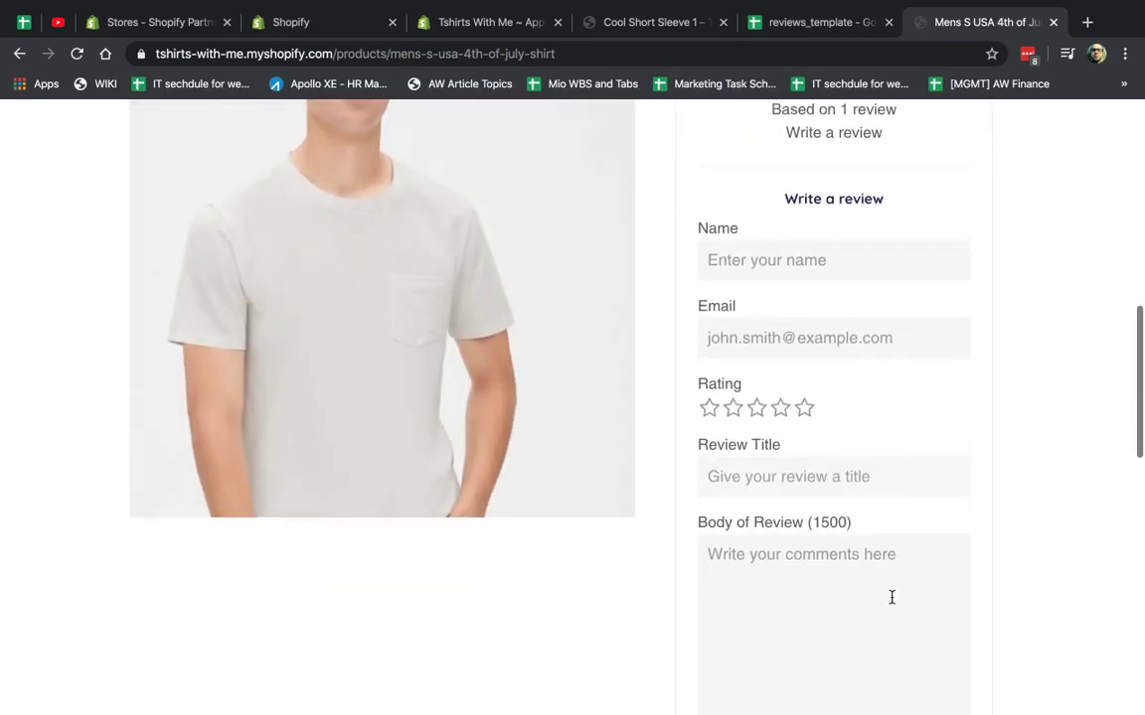
scroll(891, 597, down, 1)
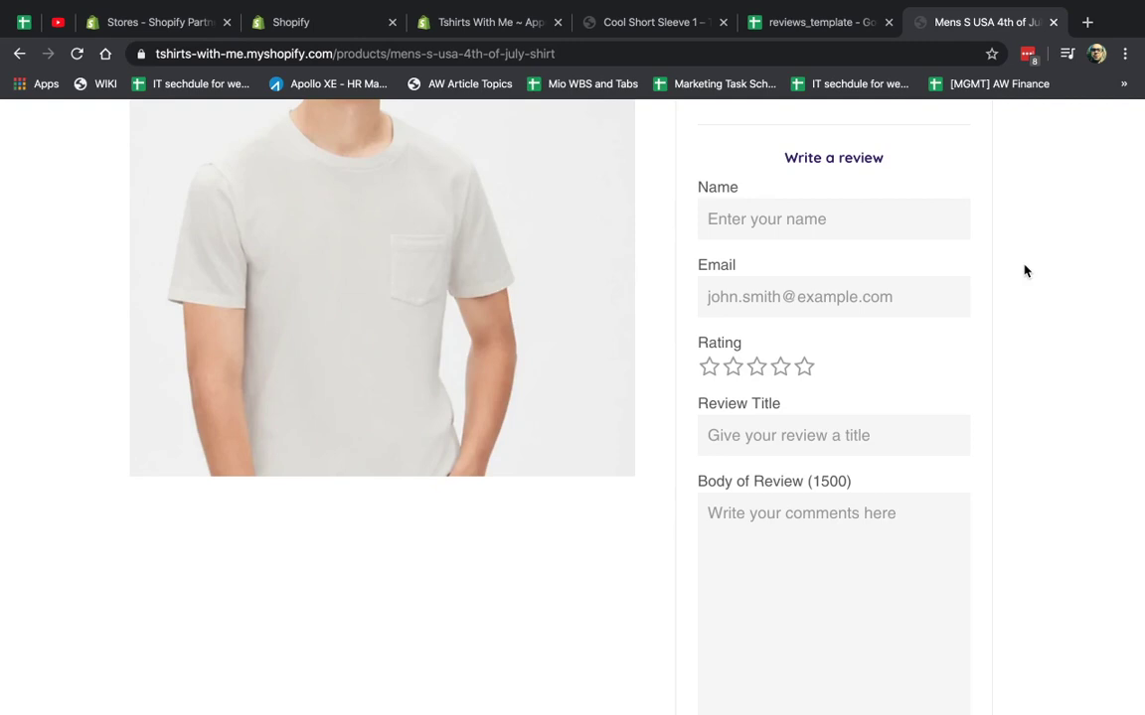
Set the Product Reviews star icon color to custom black (#000000).
click(646, 24)
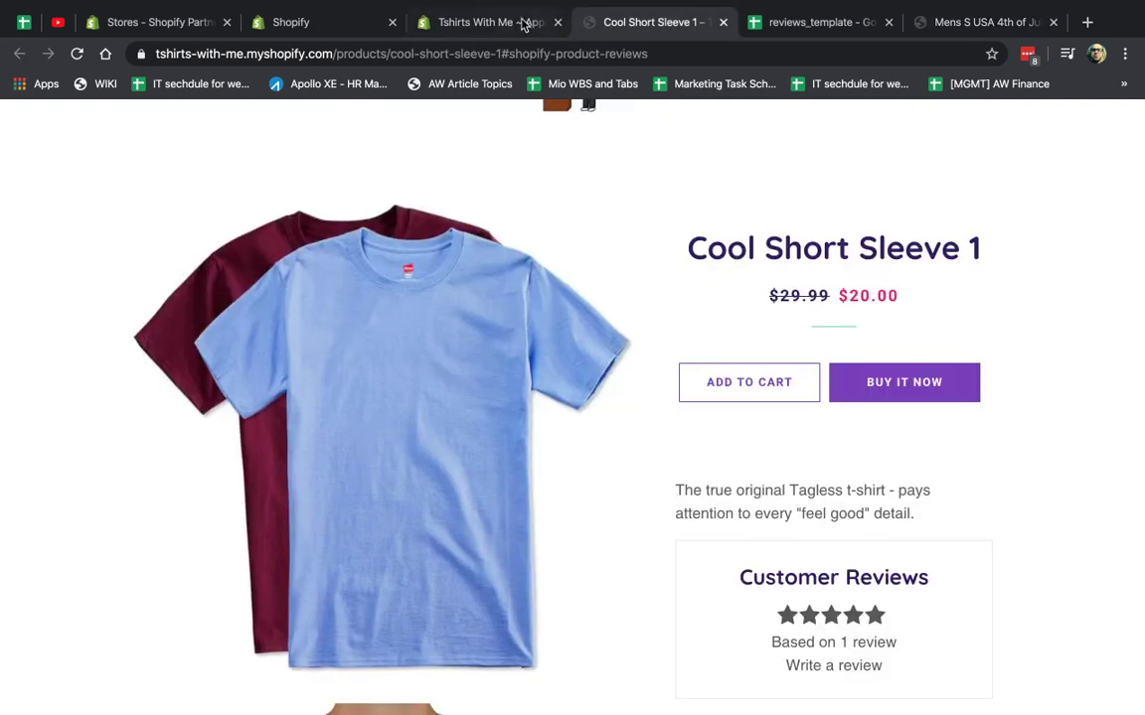
click(504, 21)
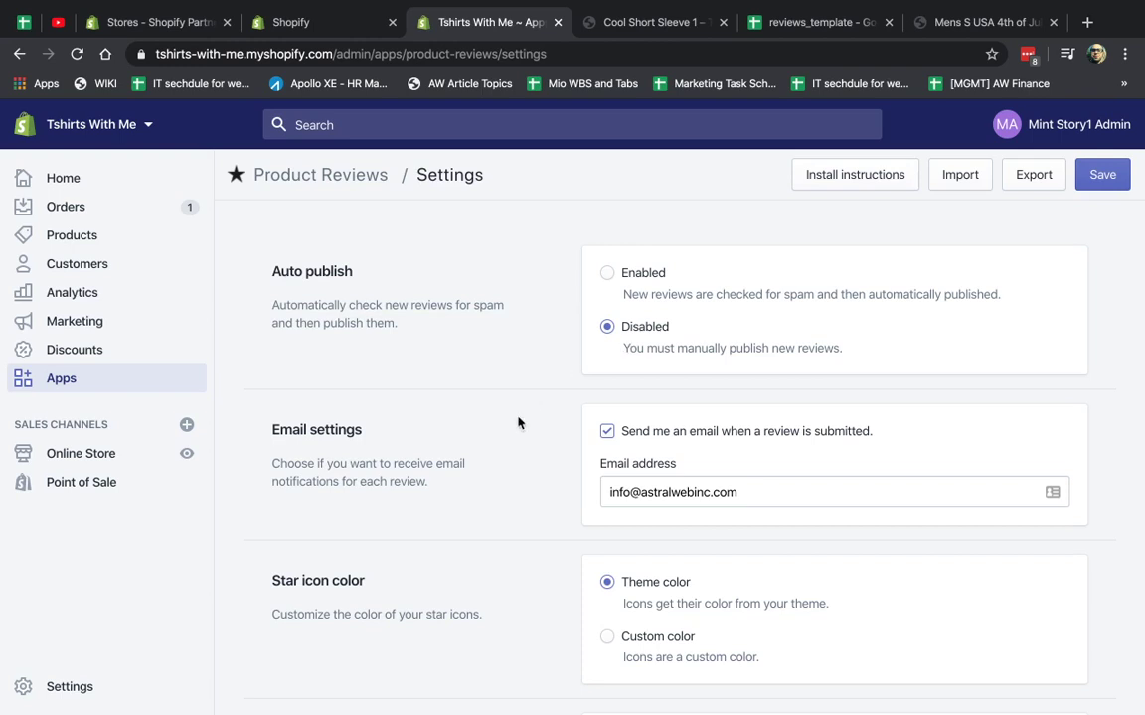
scroll(518, 423, down, 2)
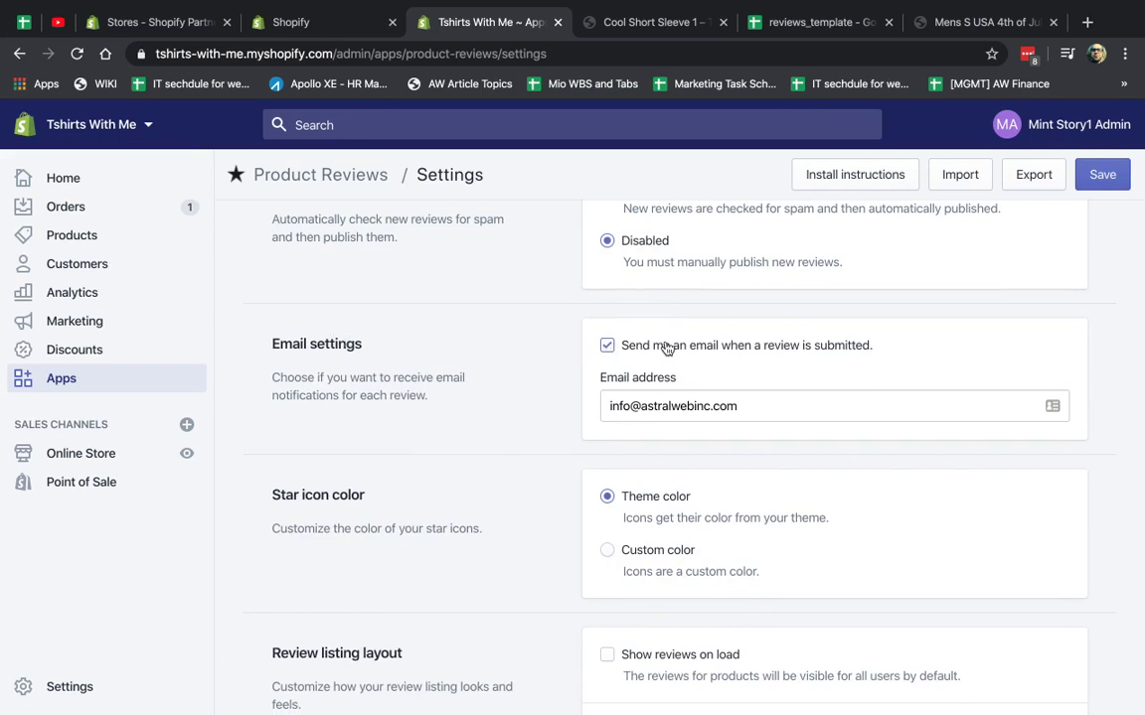
scroll(694, 347, down, 1)
scroll(693, 347, up, 1)
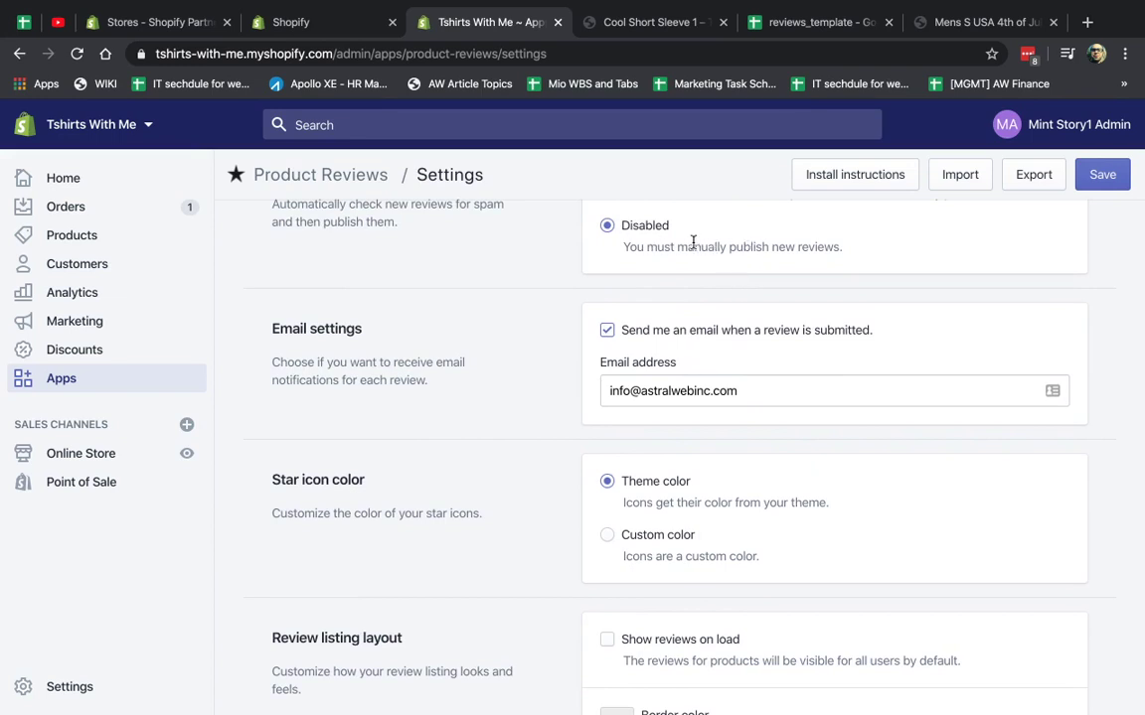
scroll(778, 248, down, 5)
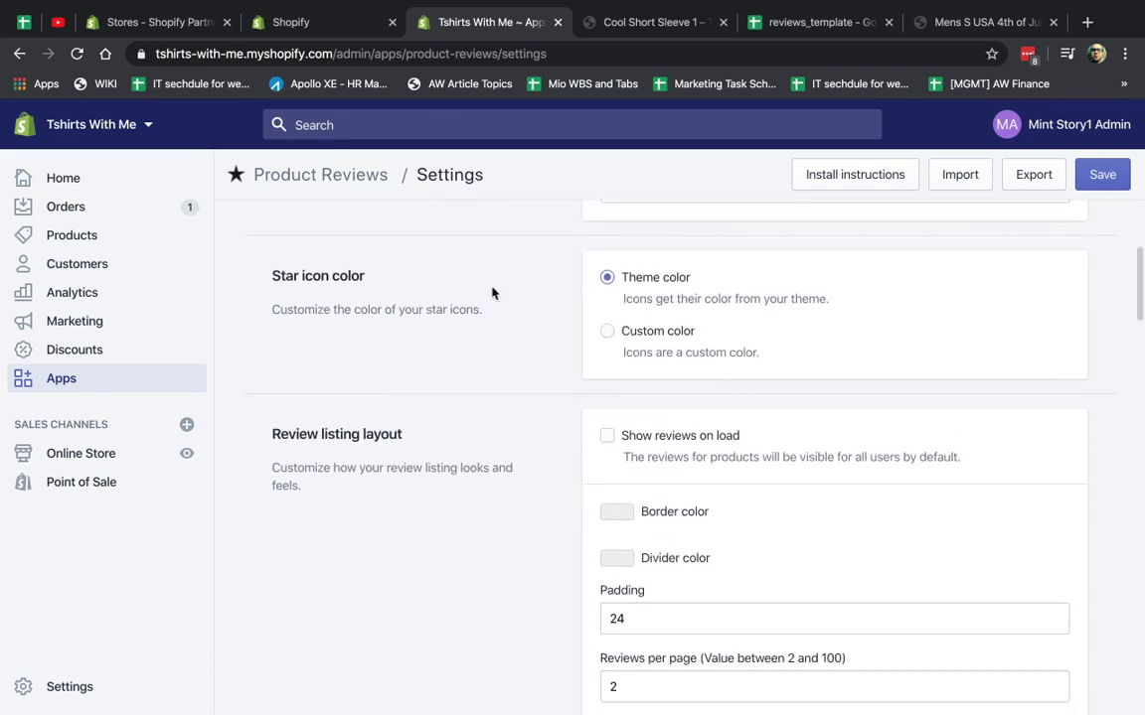
click(653, 338)
click(615, 396)
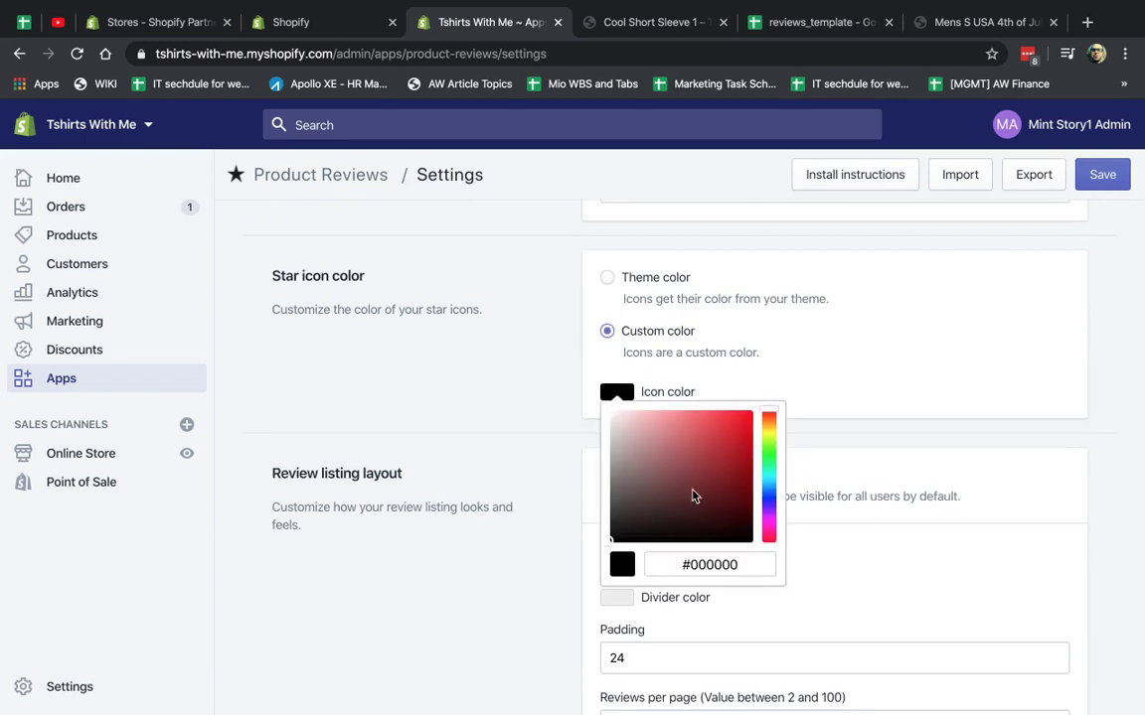
click(487, 391)
Reload the Mens S USA 4th of July Shirt page to check the stars.
scroll(491, 501, down, 3)
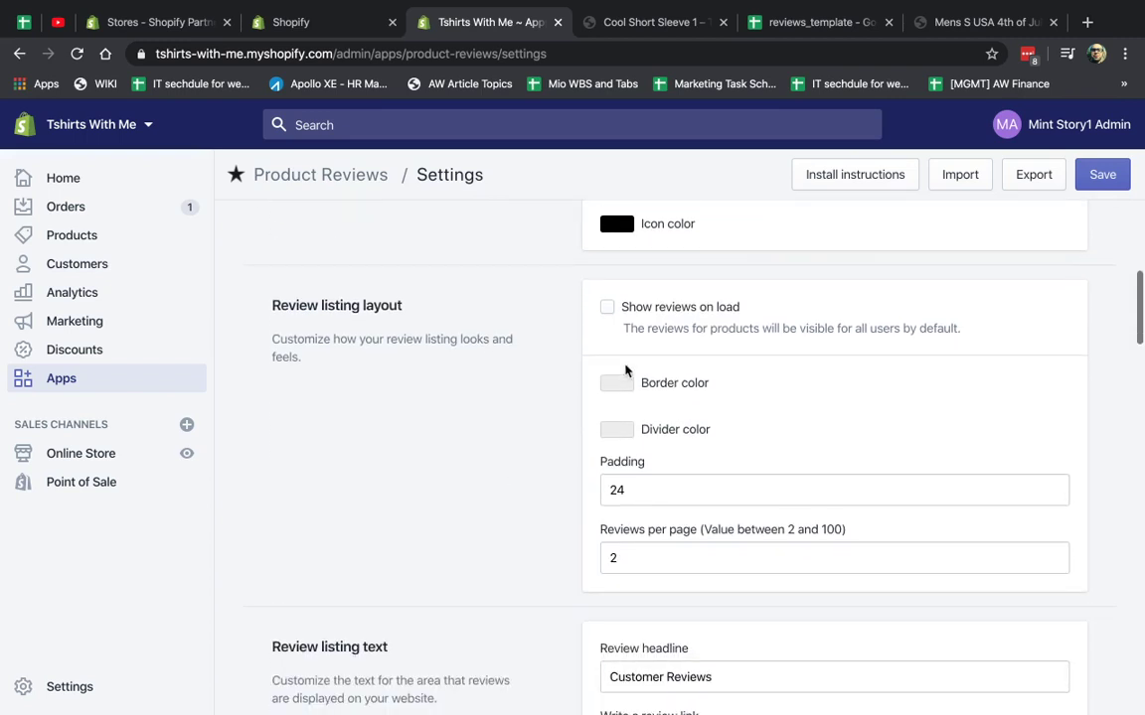
drag(281, 307, 430, 312)
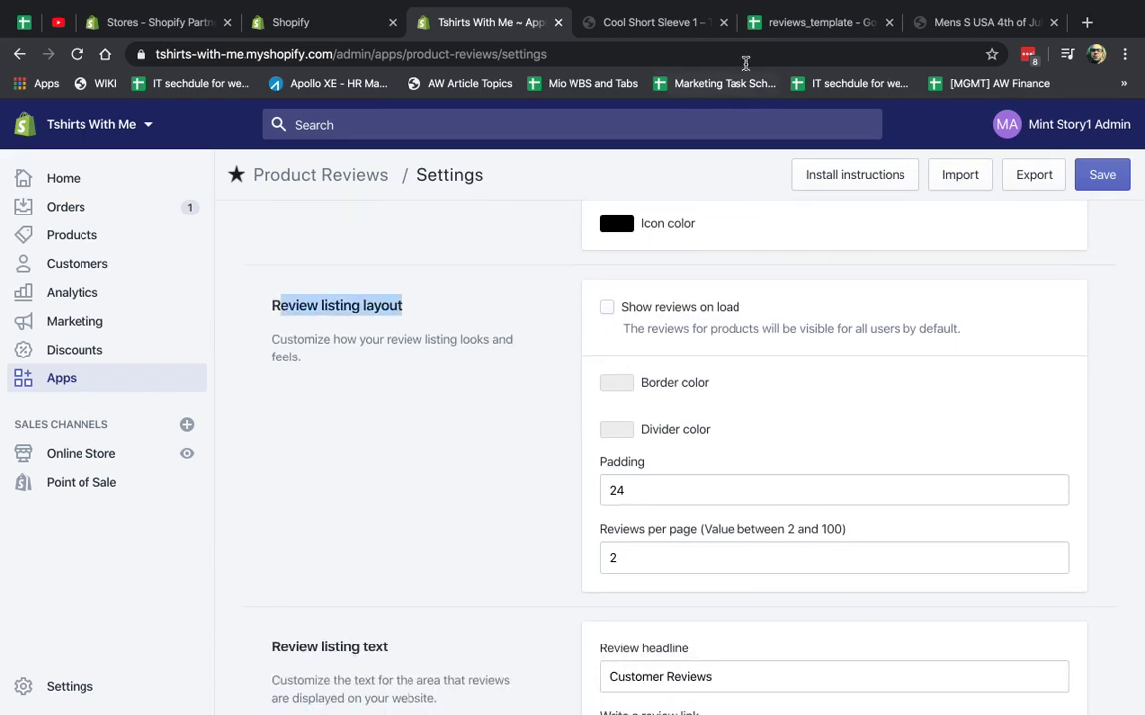
click(959, 22)
key(super+r)
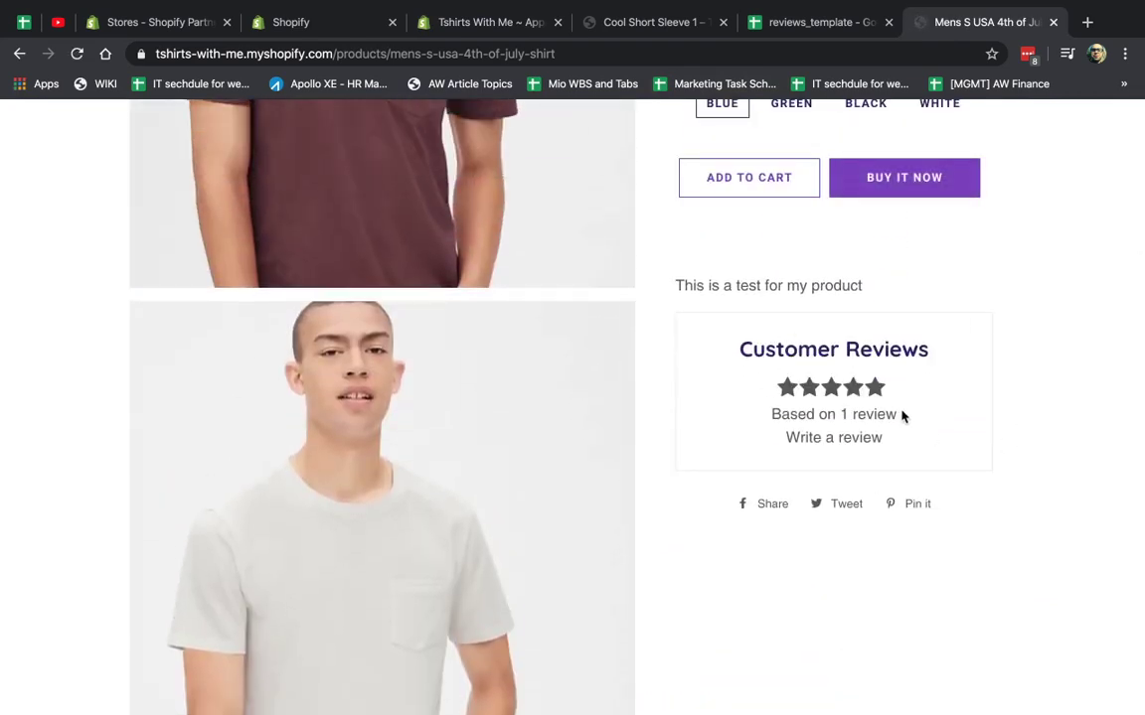
Expand and collapse the shirt page's review list to inspect it.
click(831, 415)
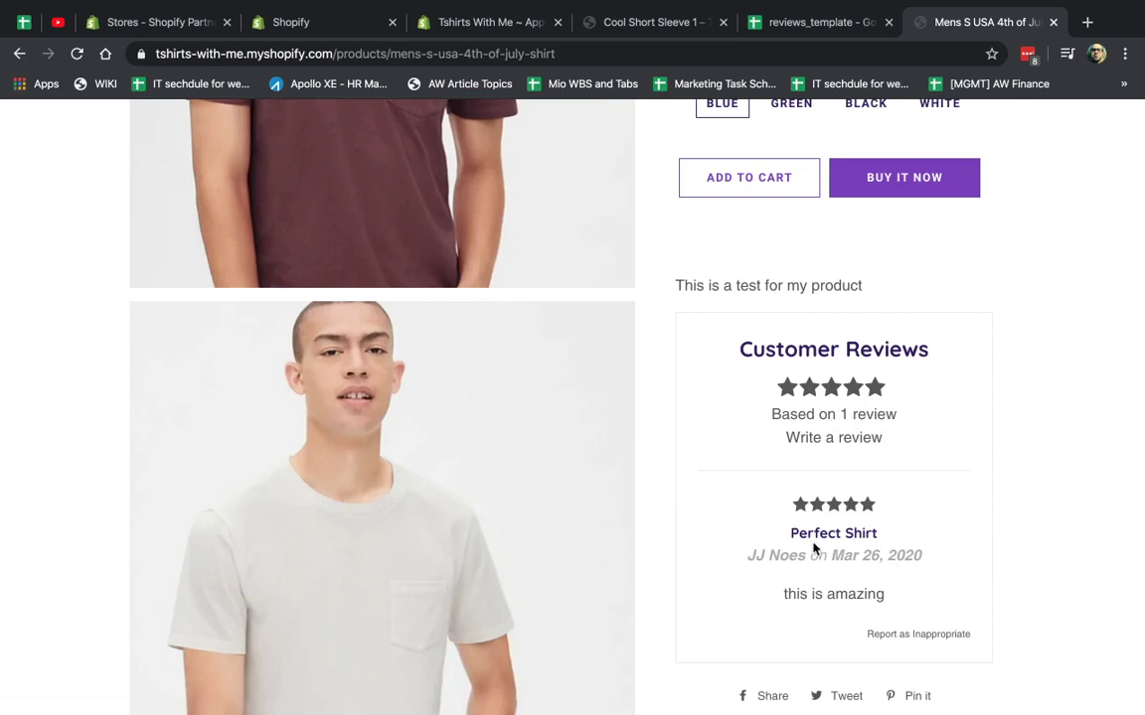
click(855, 420)
scroll(1014, 408, up, 5)
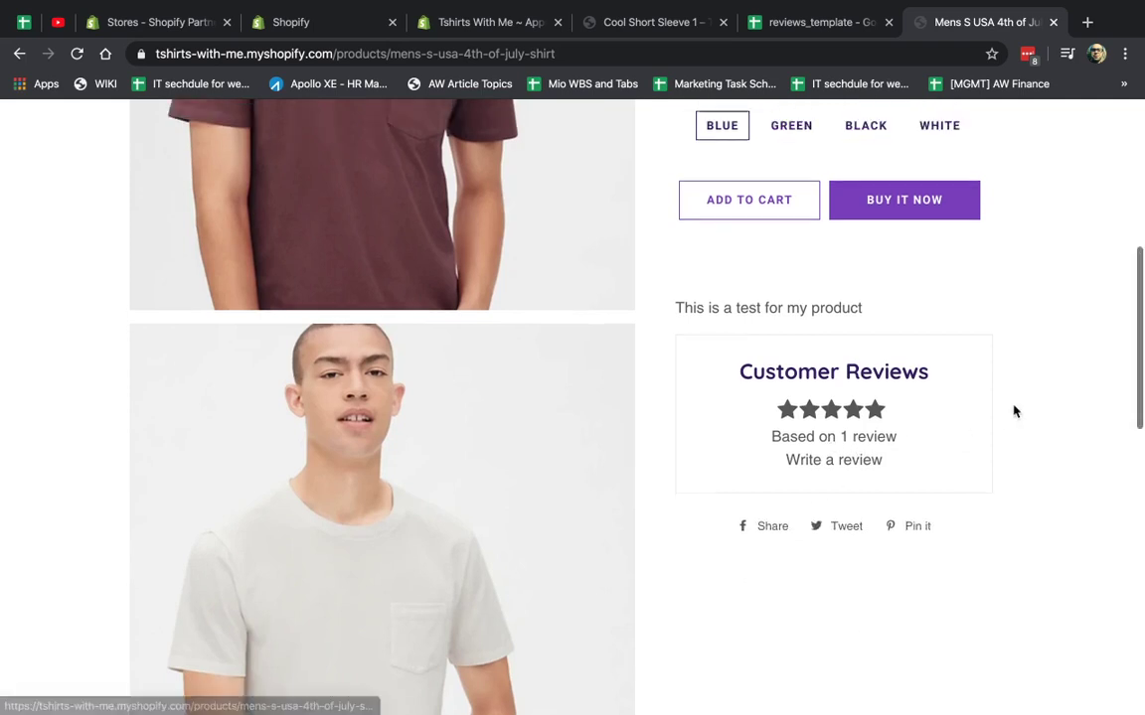
scroll(1014, 409, down, 5)
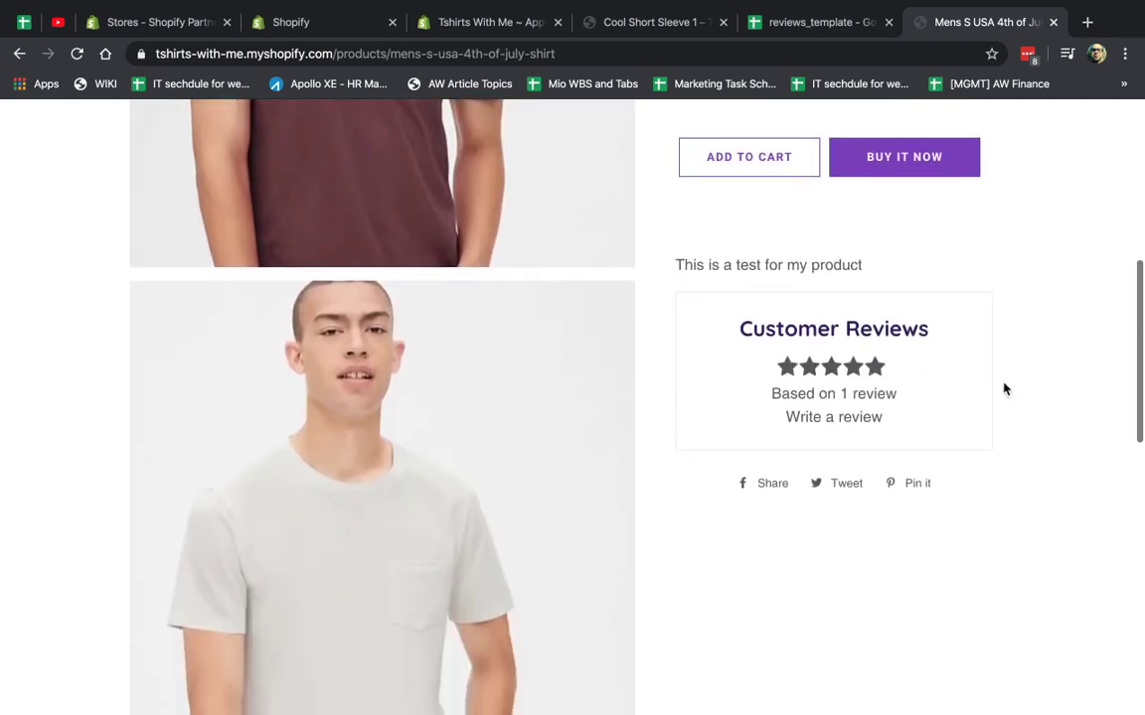
Show reviews on page load, 2 per page, green border #34d814, and save.
click(638, 26)
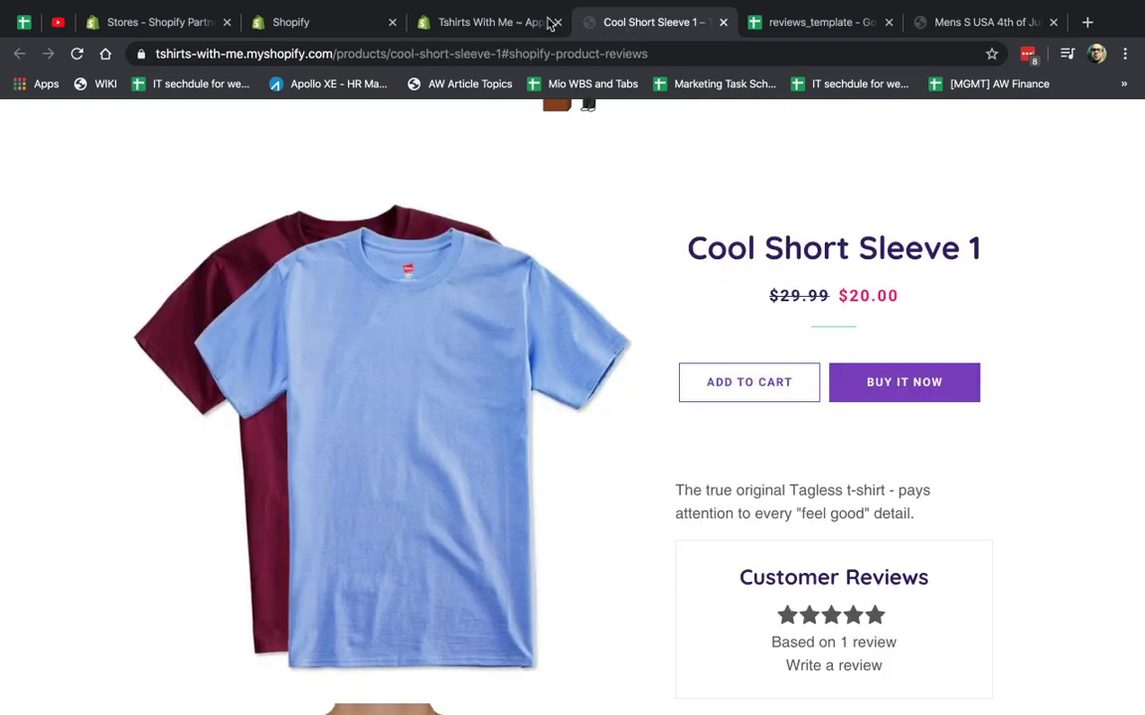
click(472, 22)
click(607, 308)
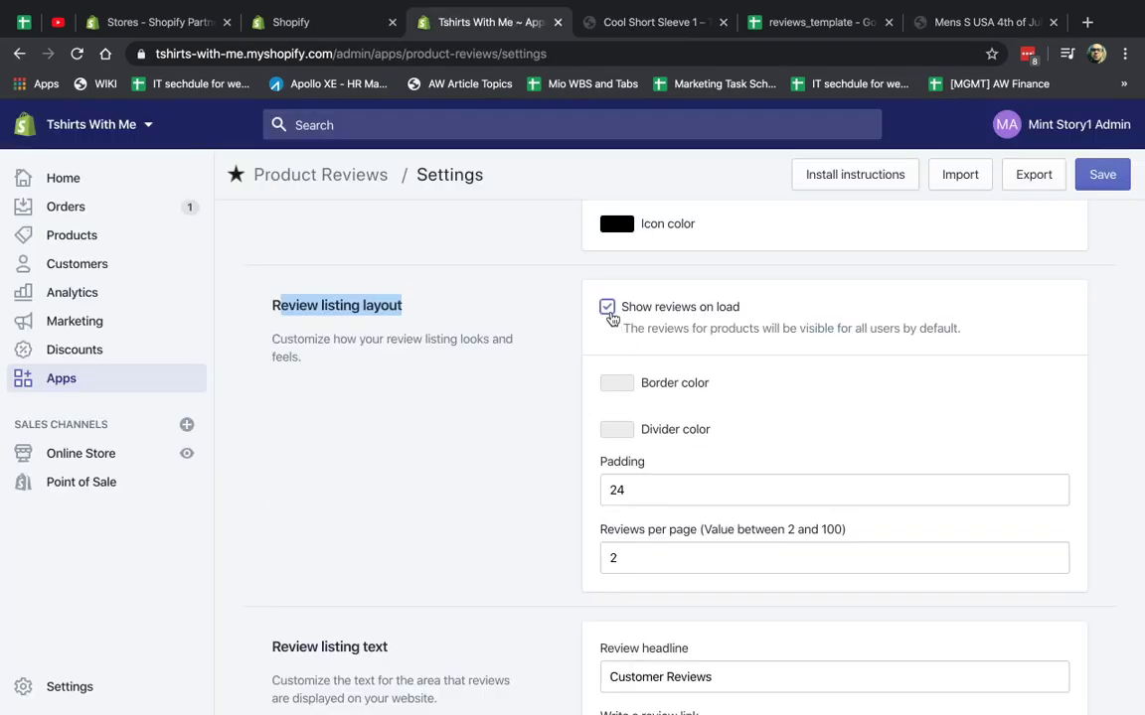
double_click(658, 551)
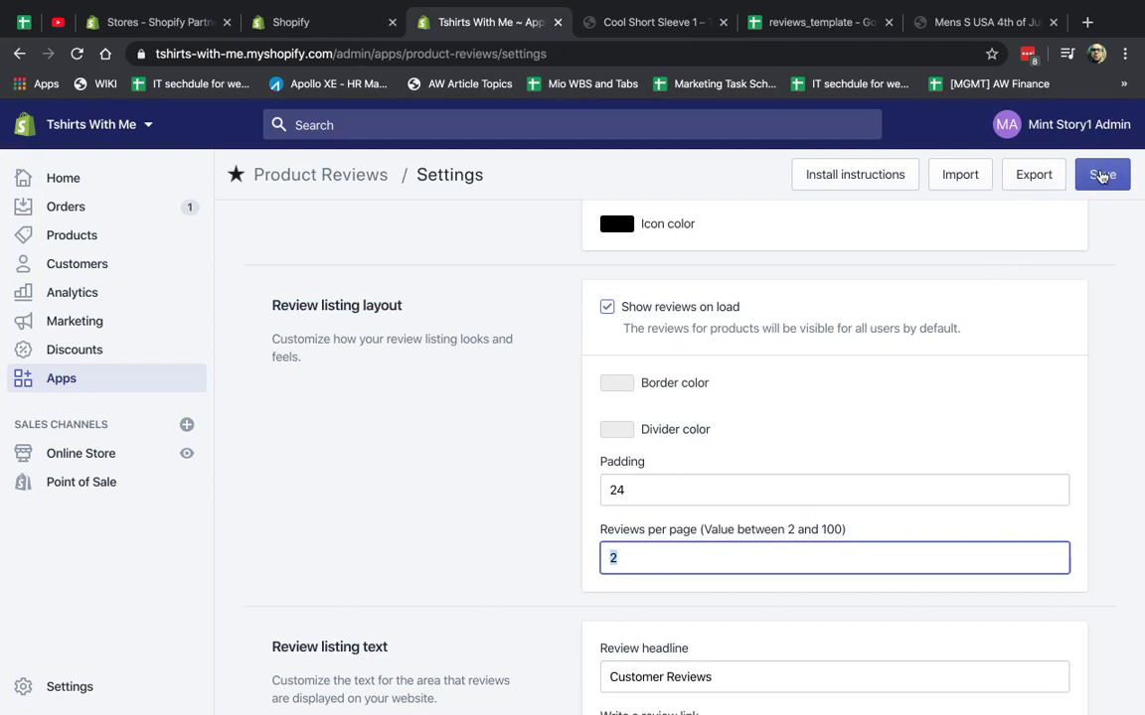
click(617, 385)
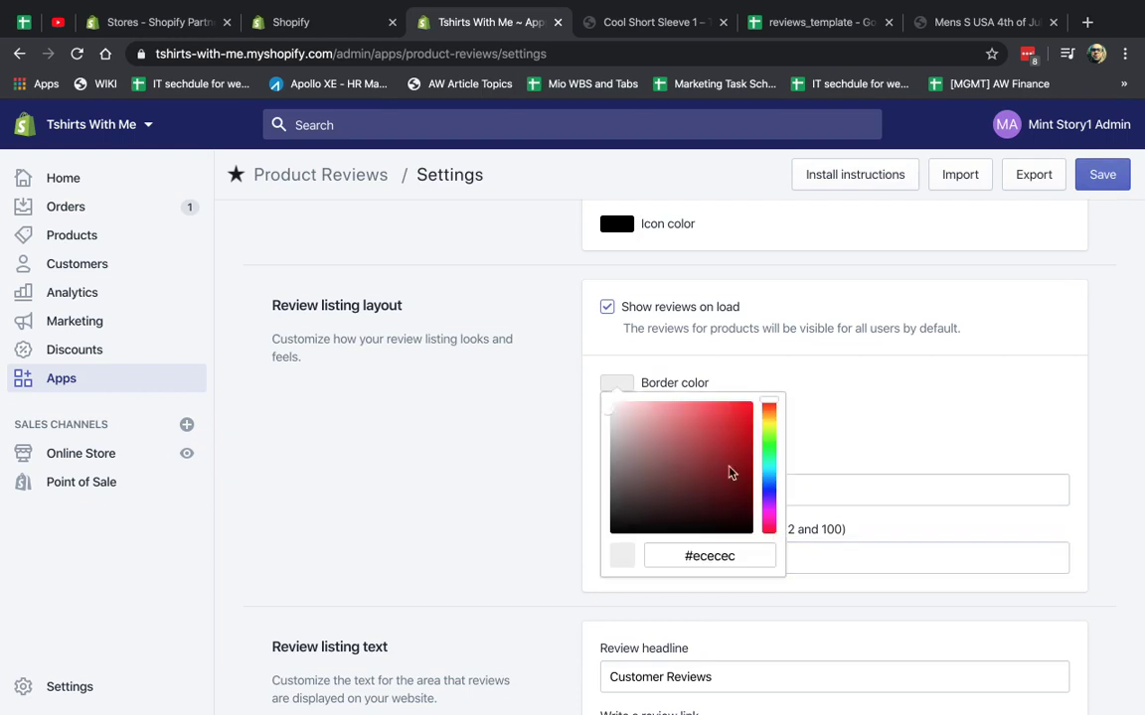
click(770, 447)
click(738, 423)
click(798, 310)
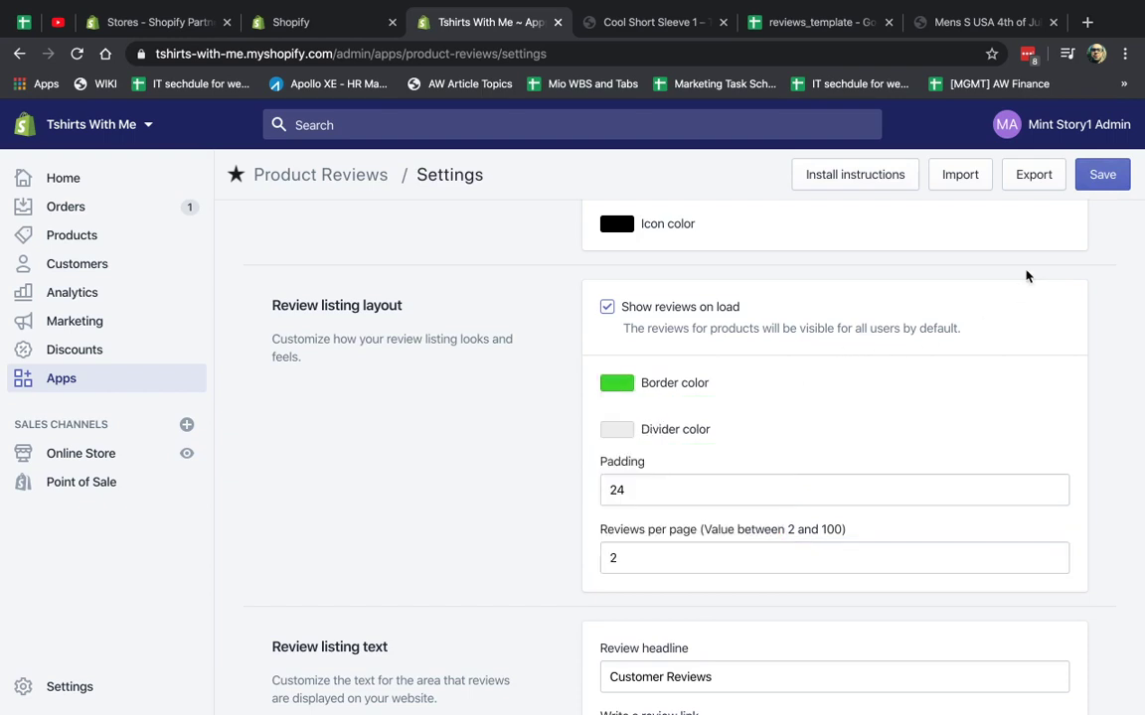
click(1102, 174)
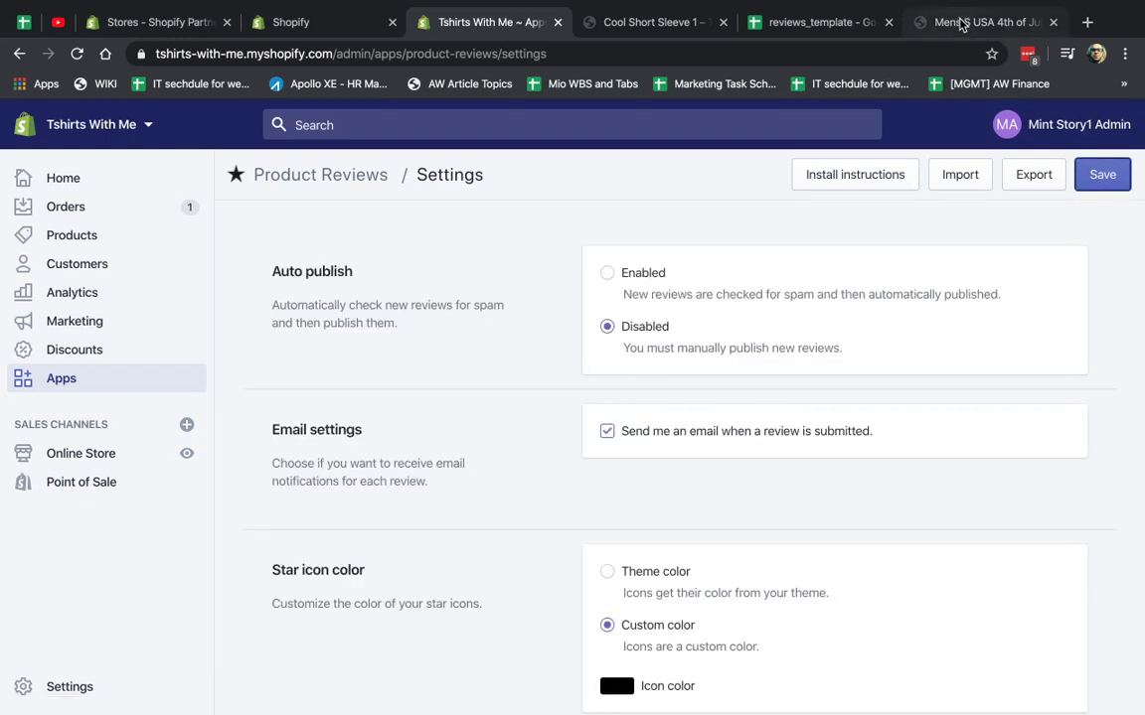
Reload the 4th of July shirt page to check the green review borders.
click(960, 20)
key(super+r)
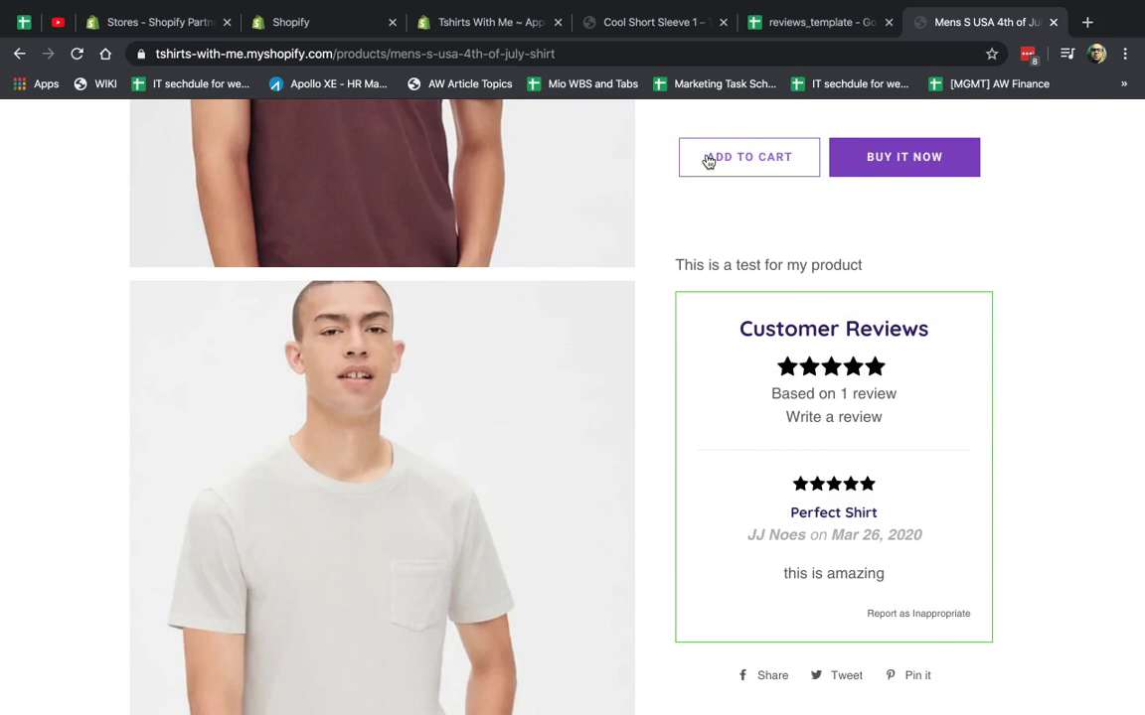
click(608, 23)
From the Cool Short Sleeve 1 page, open the storefront menu's Catalog.
click(490, 20)
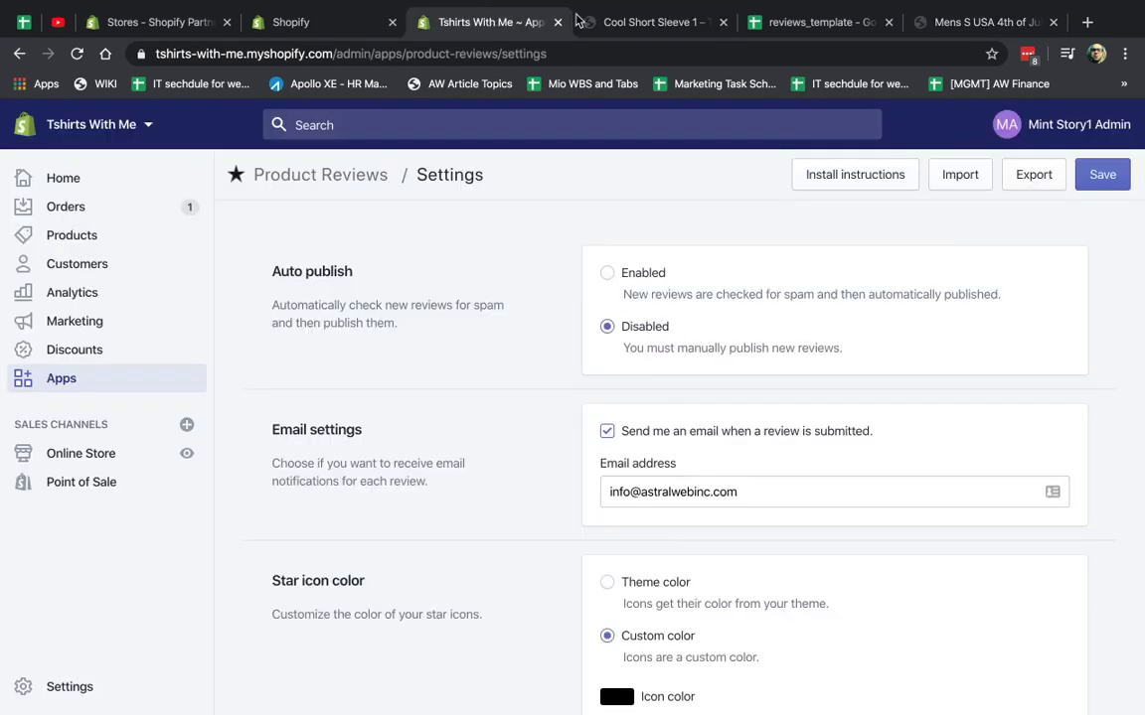
click(596, 20)
scroll(459, 304, up, 3)
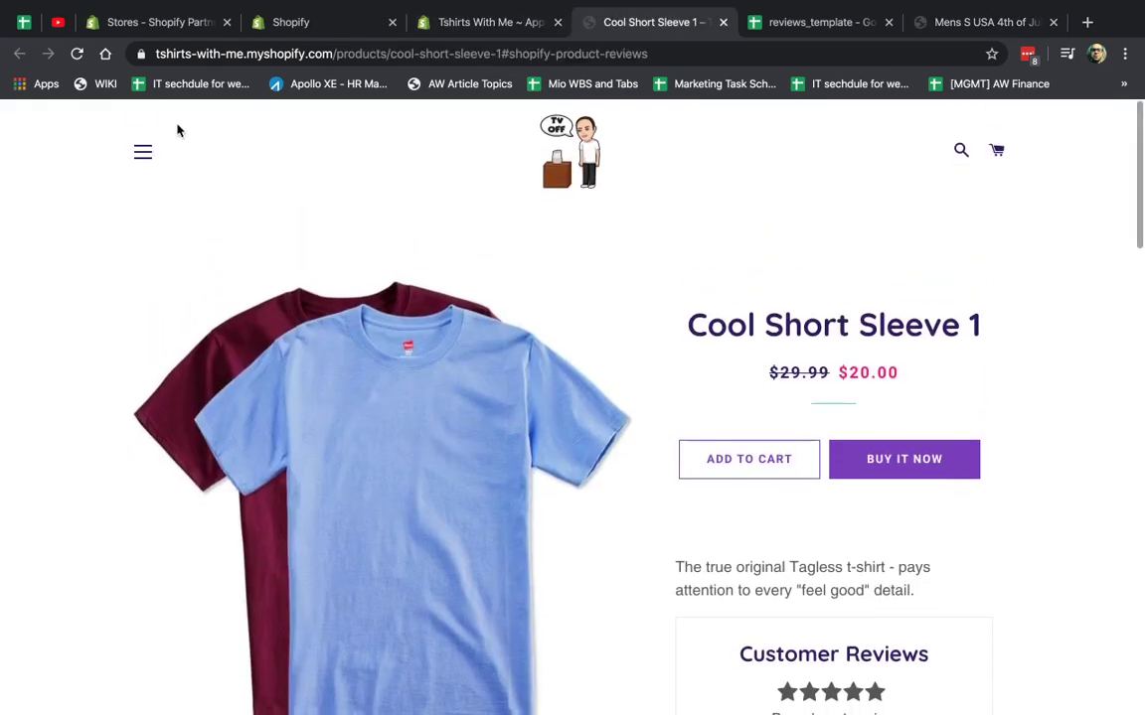
click(144, 151)
click(123, 205)
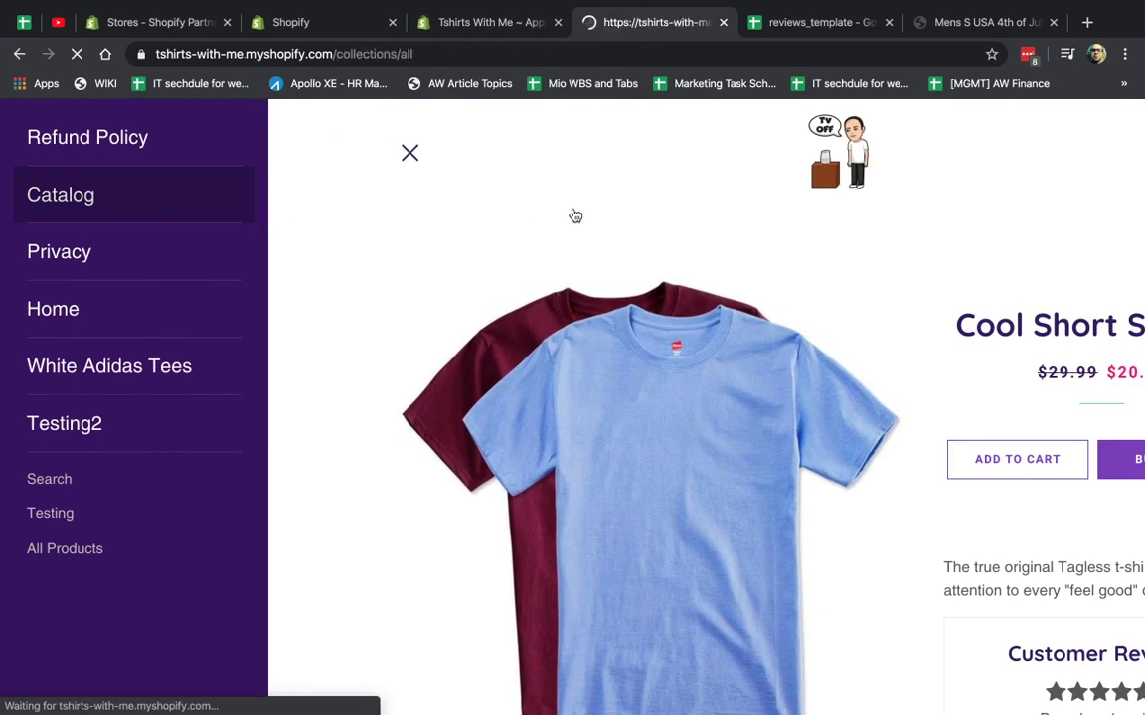
Show page 2 of the Short Tshirt reviews, then return to the 4th of July shirt page.
scroll(924, 457, down, 2)
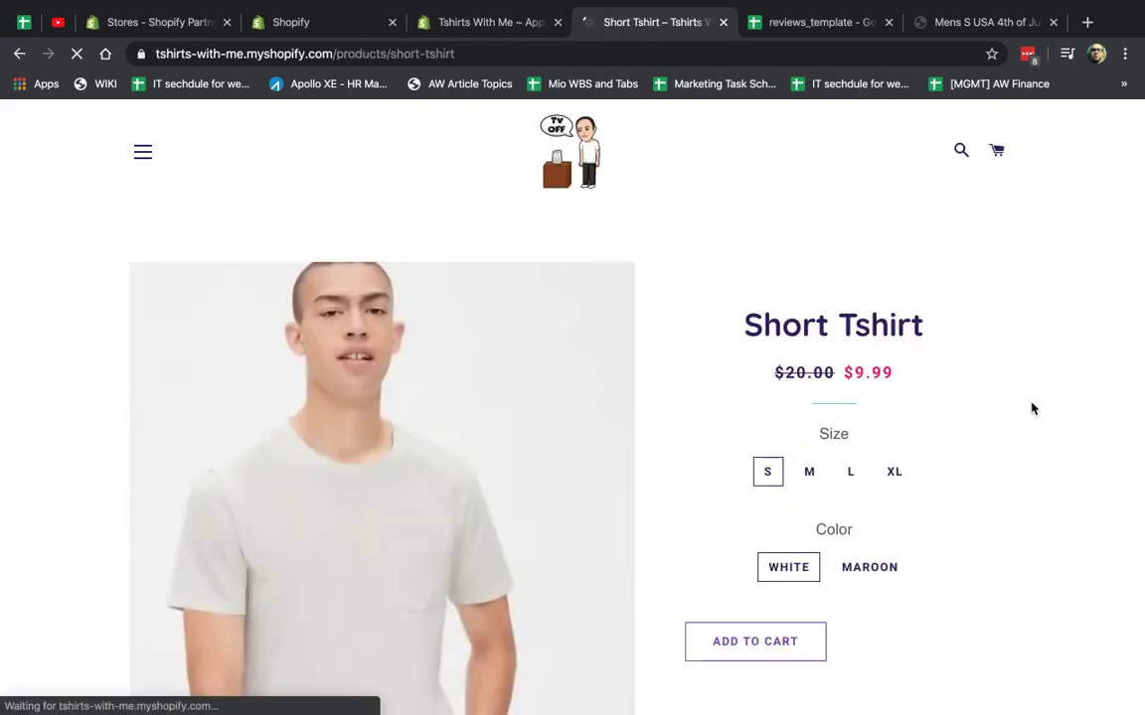
scroll(1033, 407, down, 5)
scroll(1033, 407, down, 3)
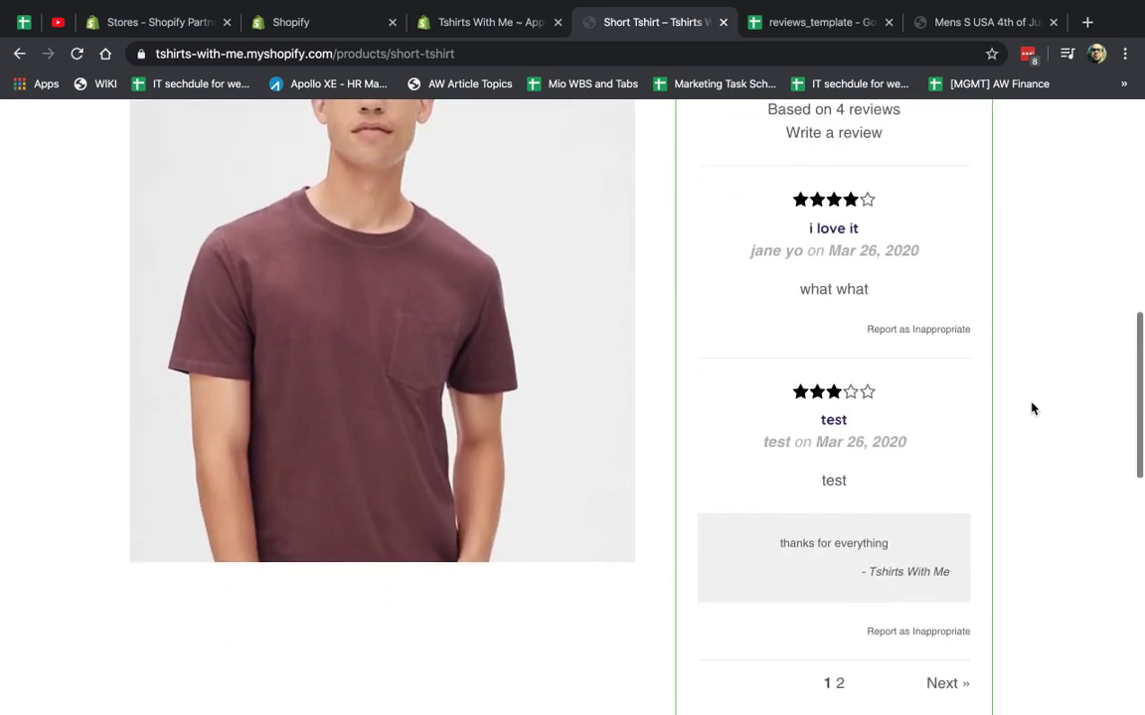
click(840, 644)
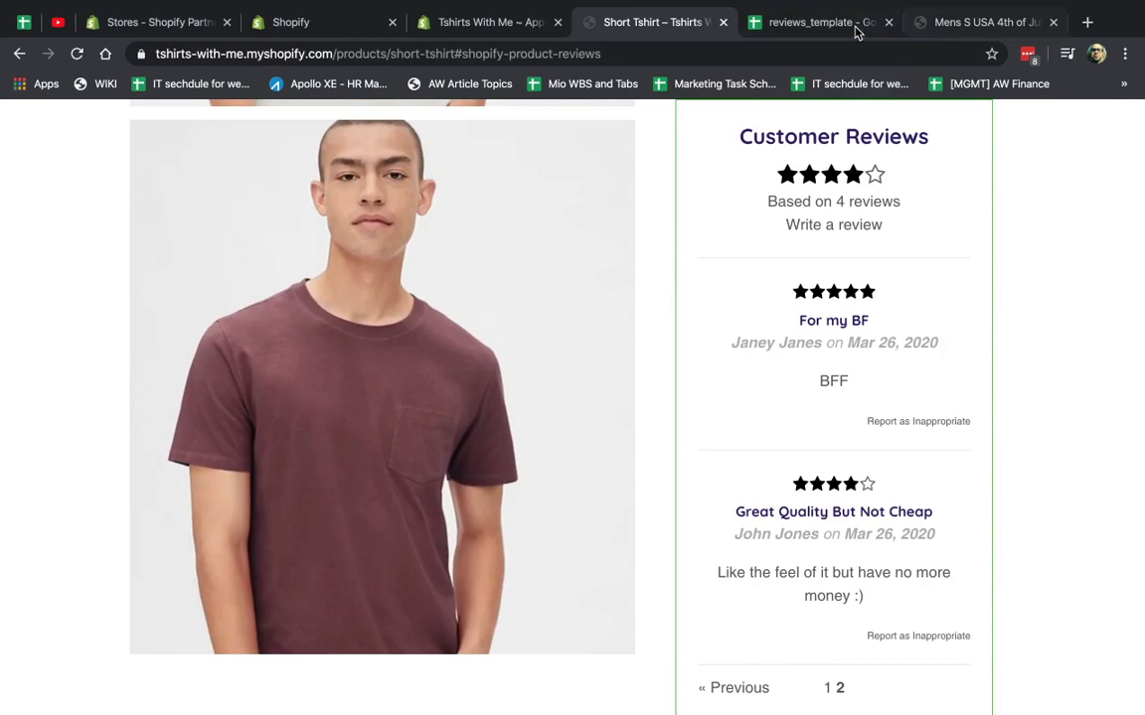
click(983, 22)
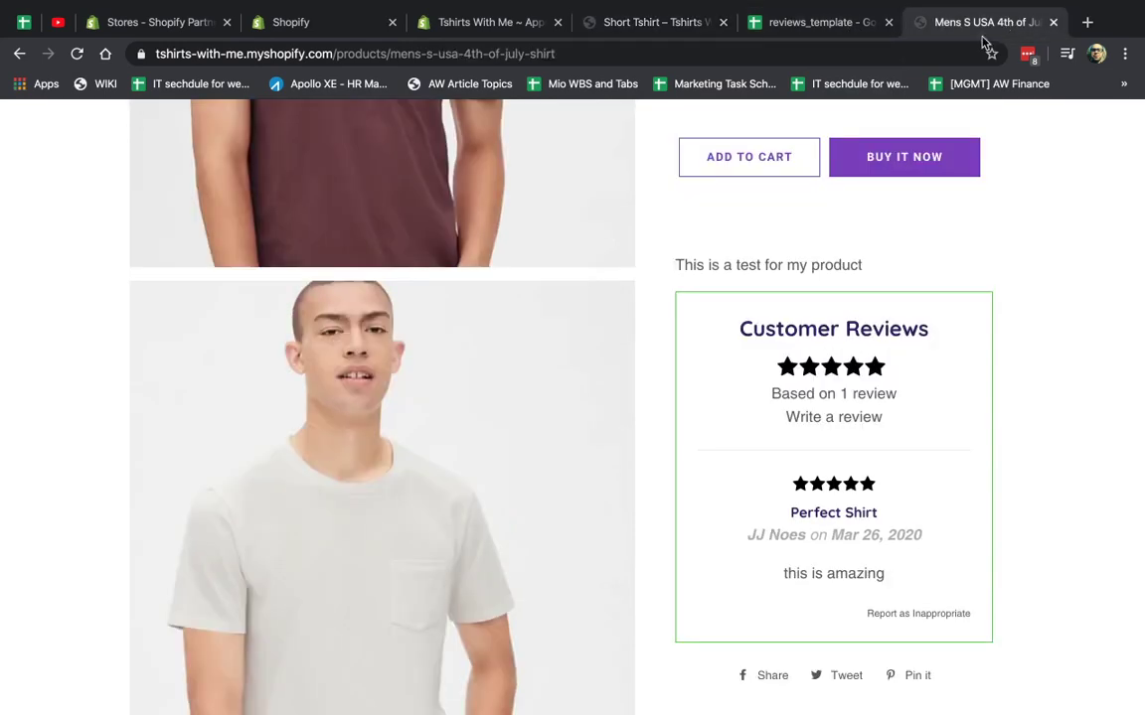
Scroll through the review listing text fields in the Product Reviews settings.
click(521, 21)
scroll(598, 416, down, 3)
scroll(598, 415, down, 2)
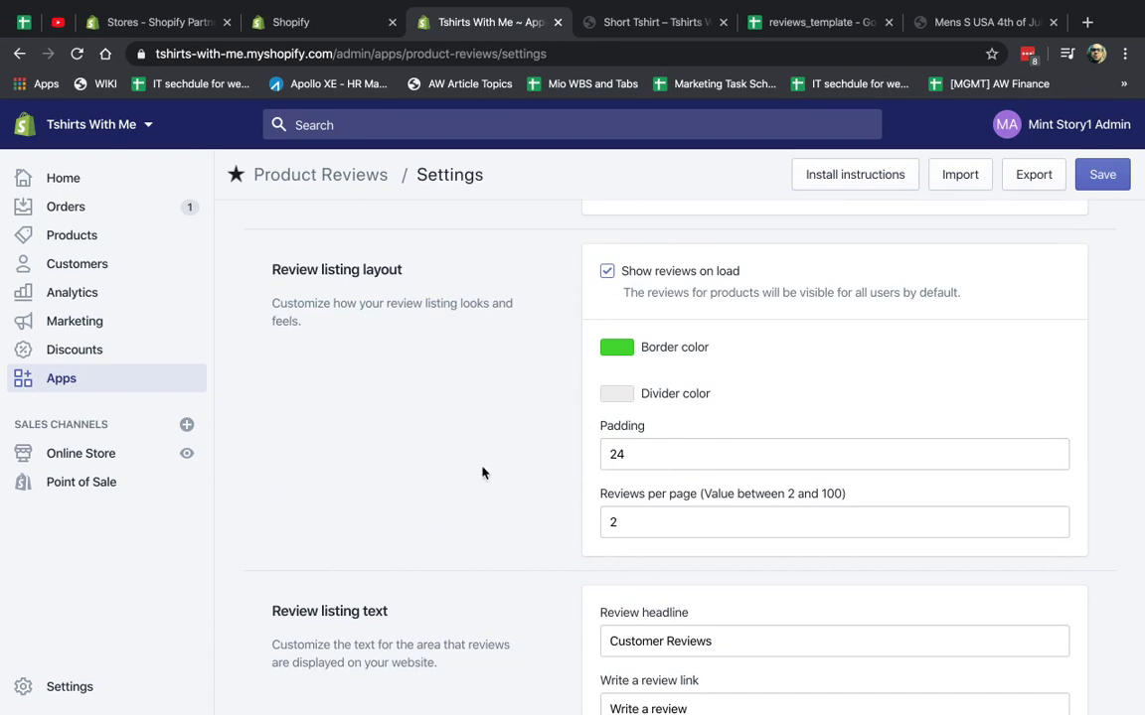
scroll(482, 473, down, 3)
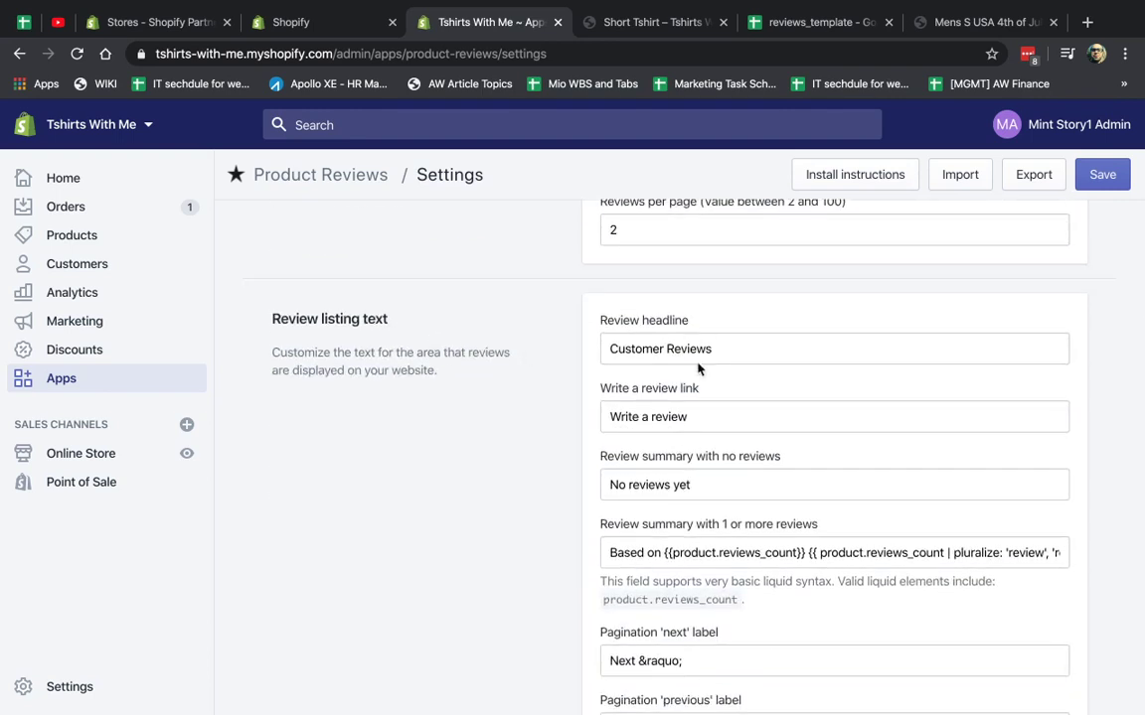
Inspect the 4th of July shirt's Customer Reviews heading and review count text on the storefront.
click(921, 14)
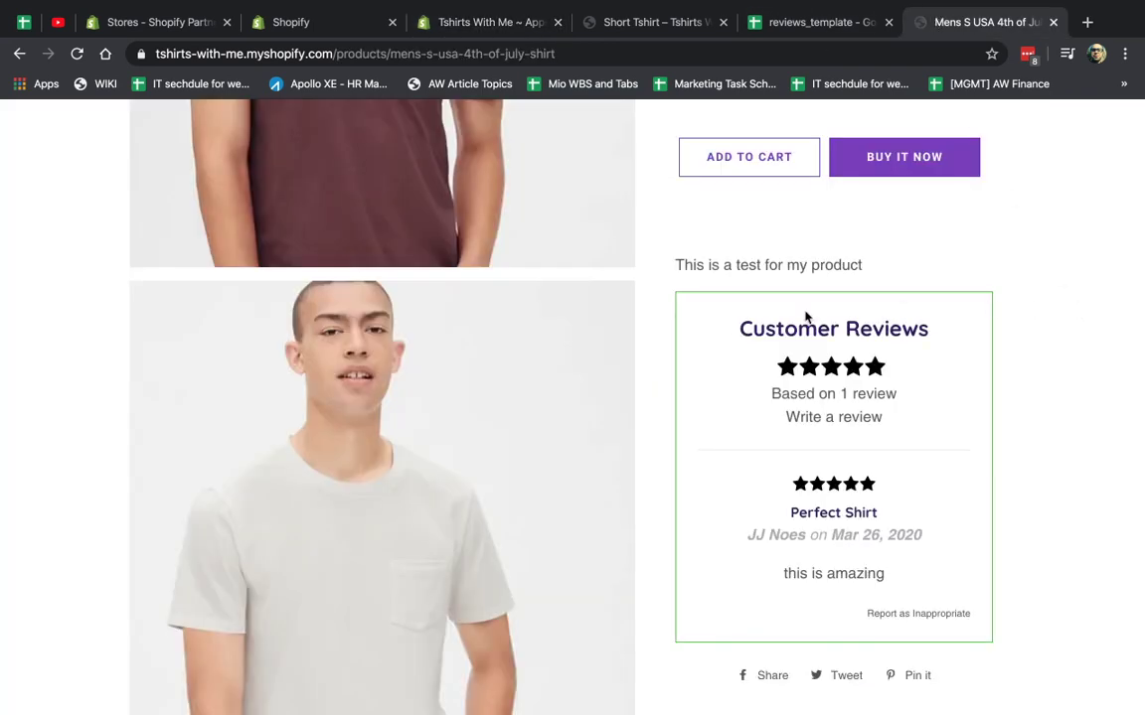
drag(752, 326, 851, 368)
drag(777, 396, 900, 402)
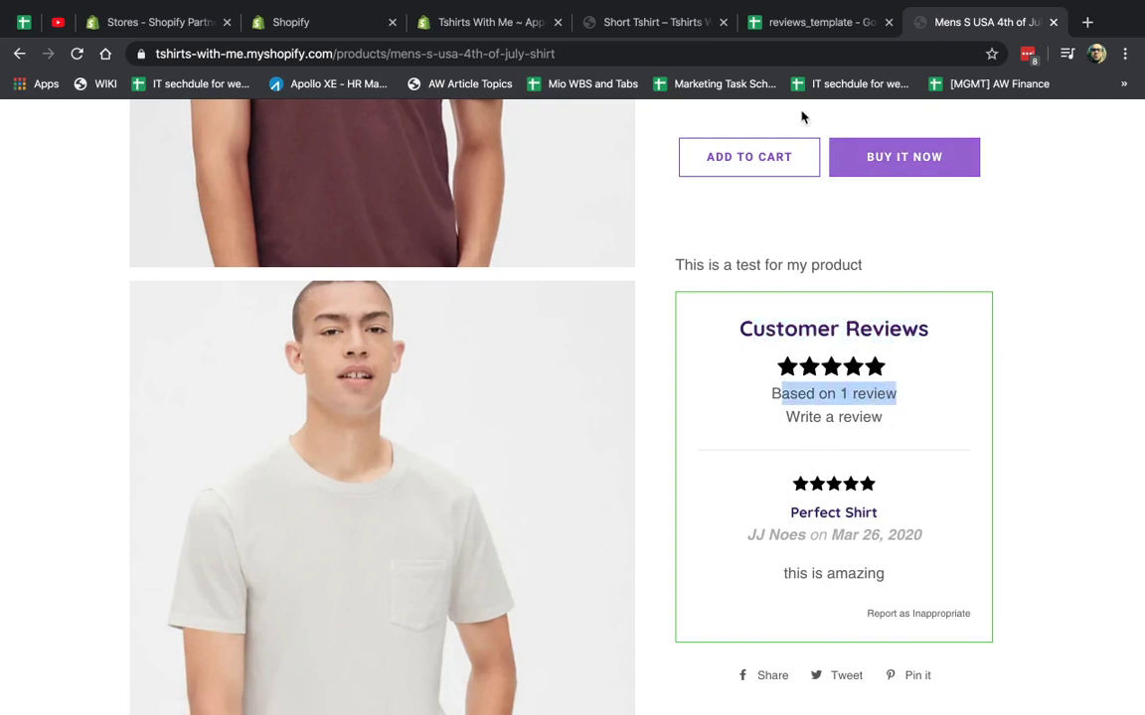
click(641, 23)
Leave the 'No reviews yet' summary text unchanged and scroll to the Review form text section.
click(514, 23)
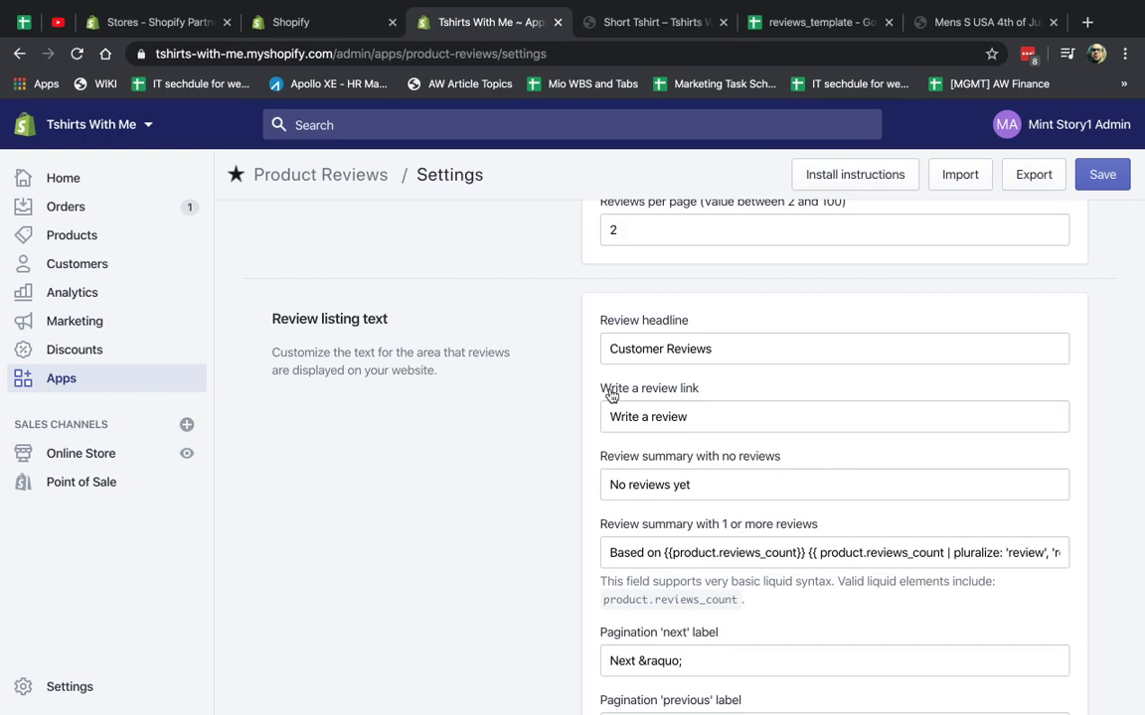
scroll(611, 393, down, 2)
scroll(606, 581, down, 4)
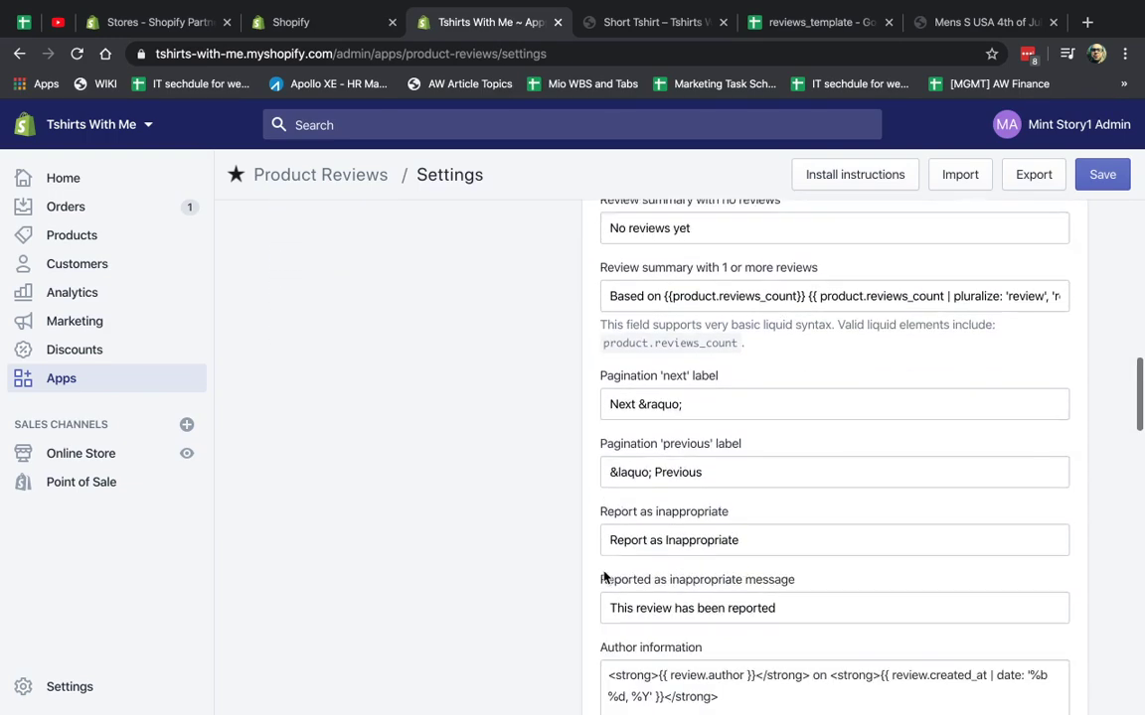
scroll(603, 576, down, 3)
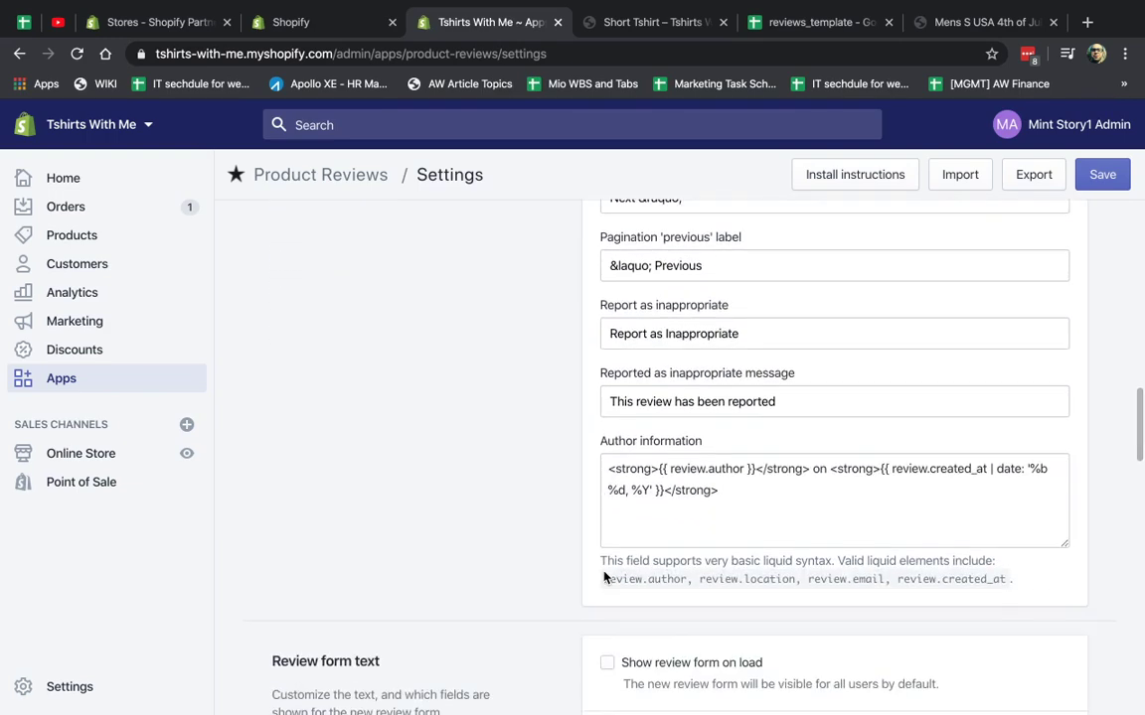
scroll(603, 577, up, 2)
scroll(689, 404, up, 5)
click(670, 386)
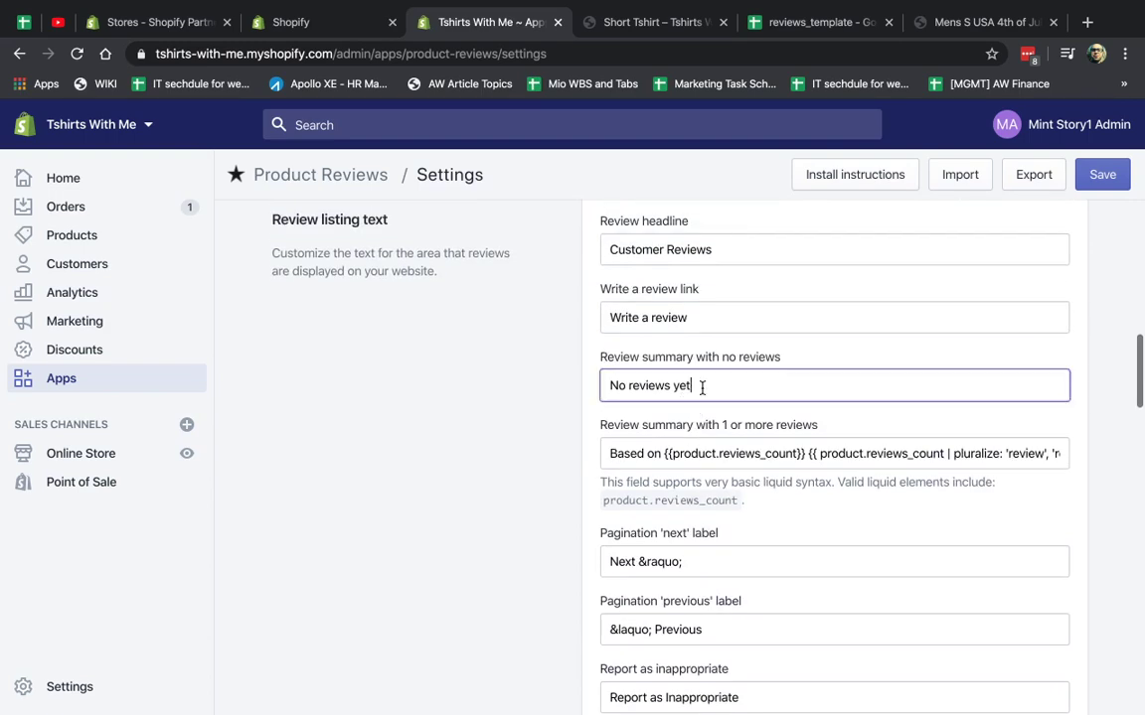
triple_click(701, 387)
click(564, 408)
scroll(564, 460, down, 2)
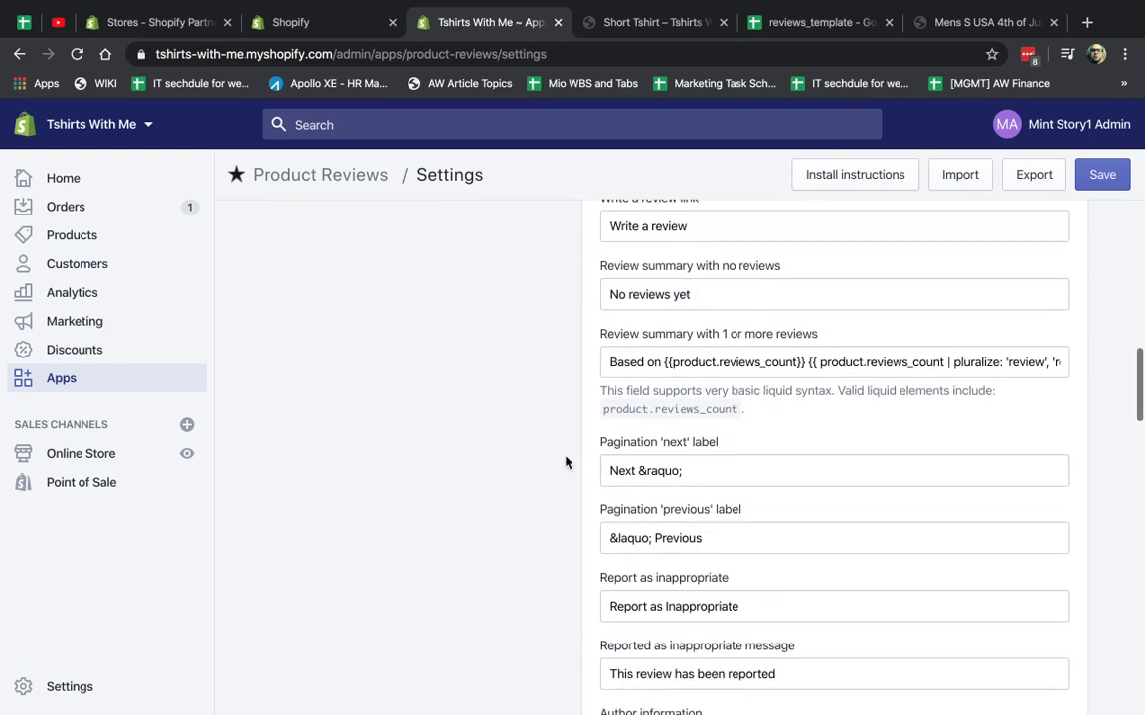
scroll(564, 461, down, 12)
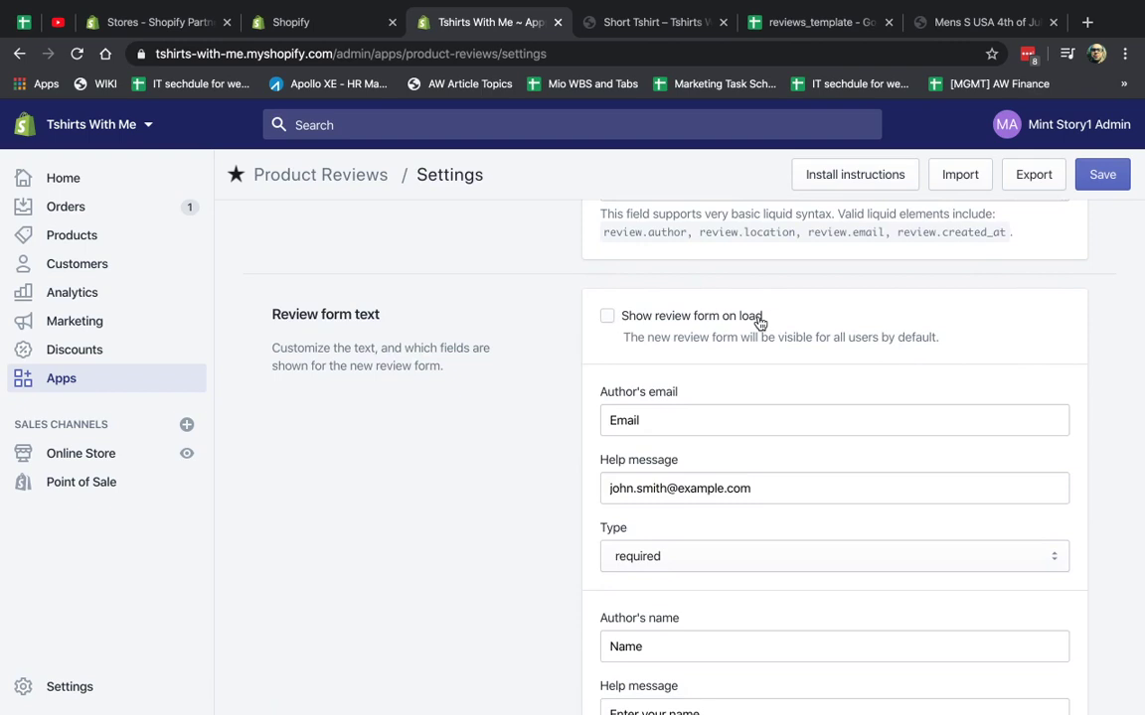
Open the 4th of July shirt's storefront write-a-review form to see its fields.
click(969, 24)
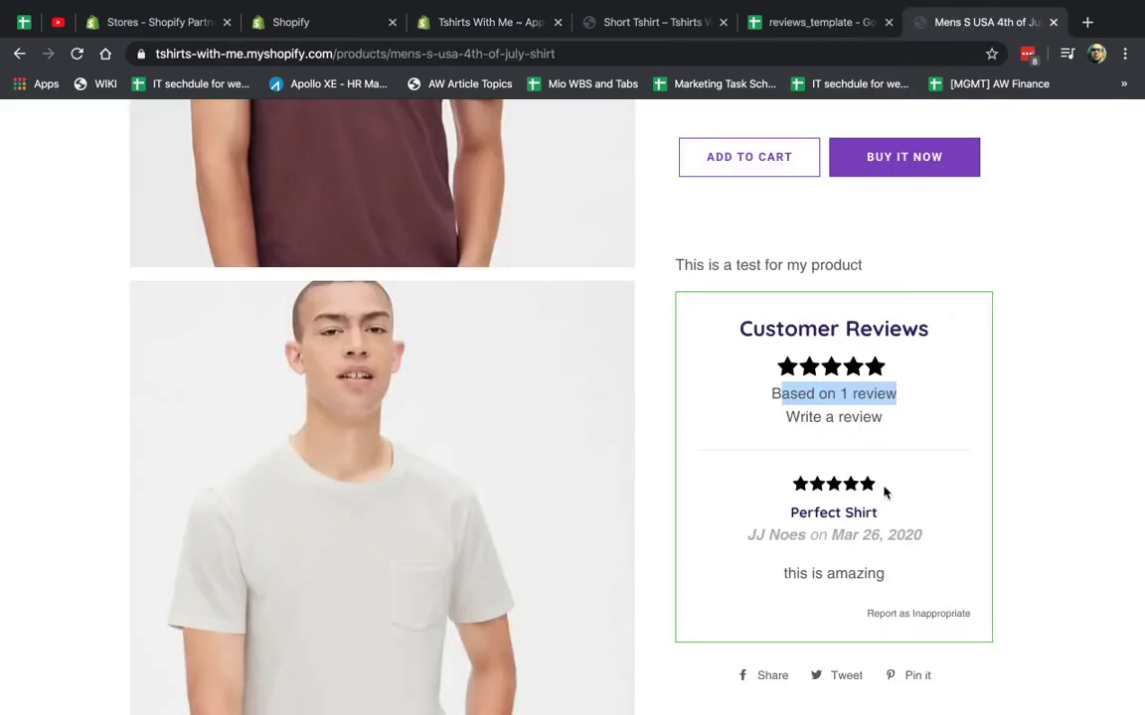
click(813, 420)
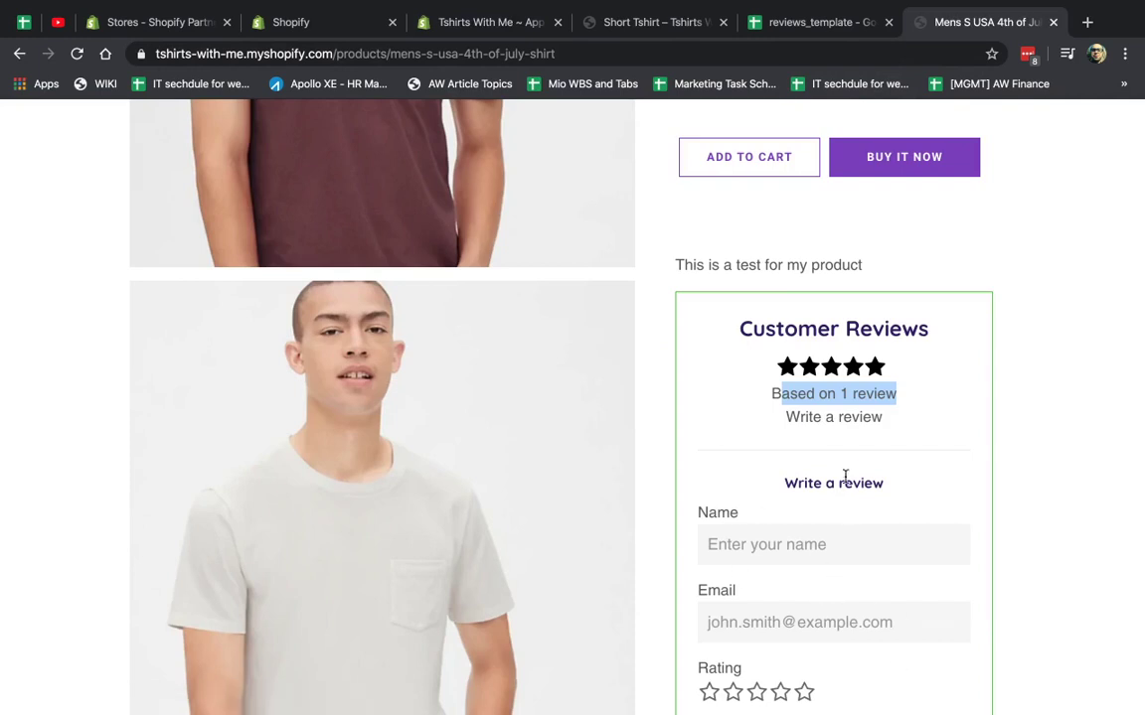
click(840, 430)
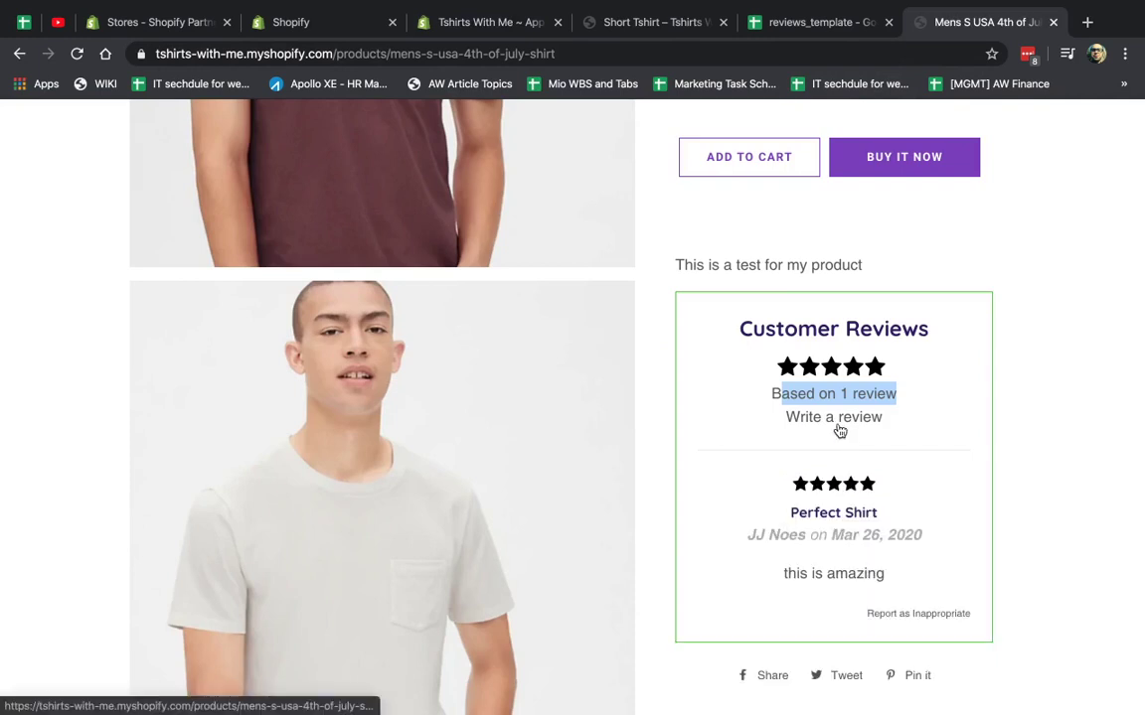
click(658, 24)
click(486, 22)
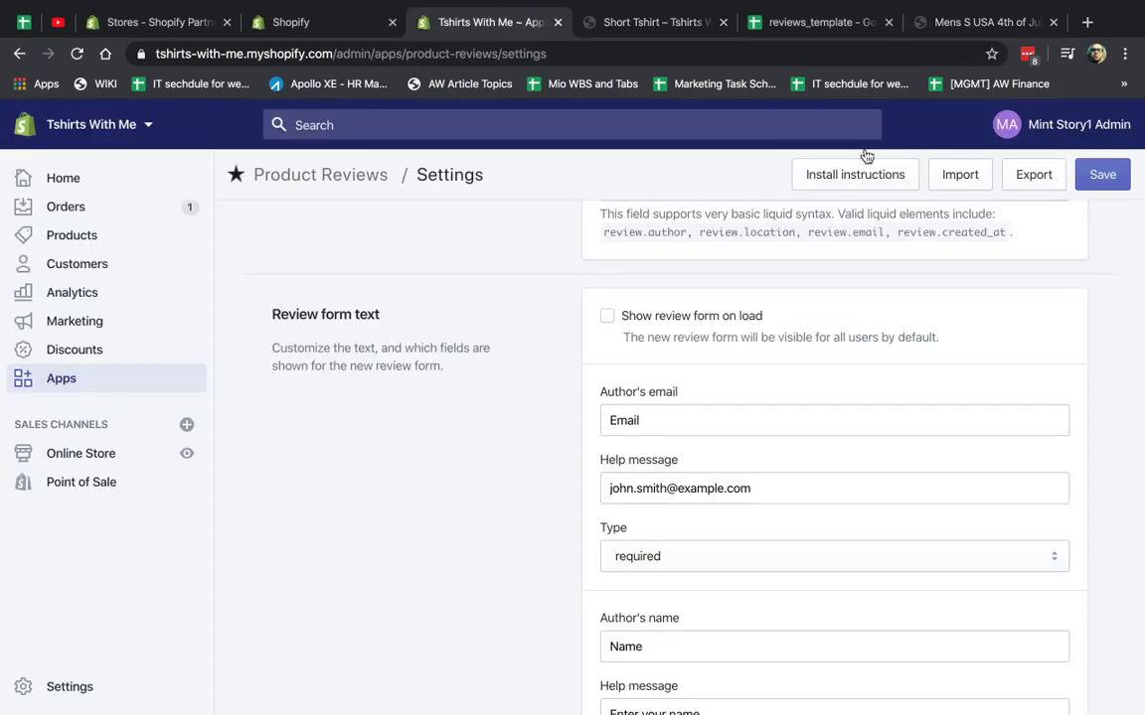
click(942, 22)
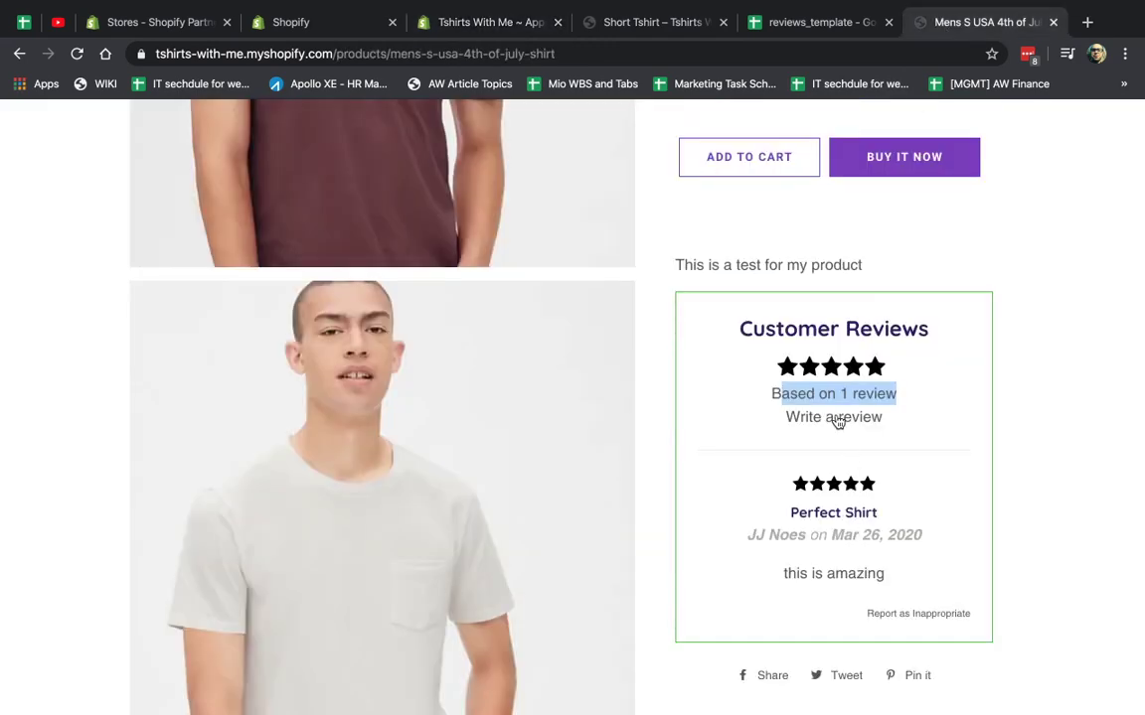
click(815, 417)
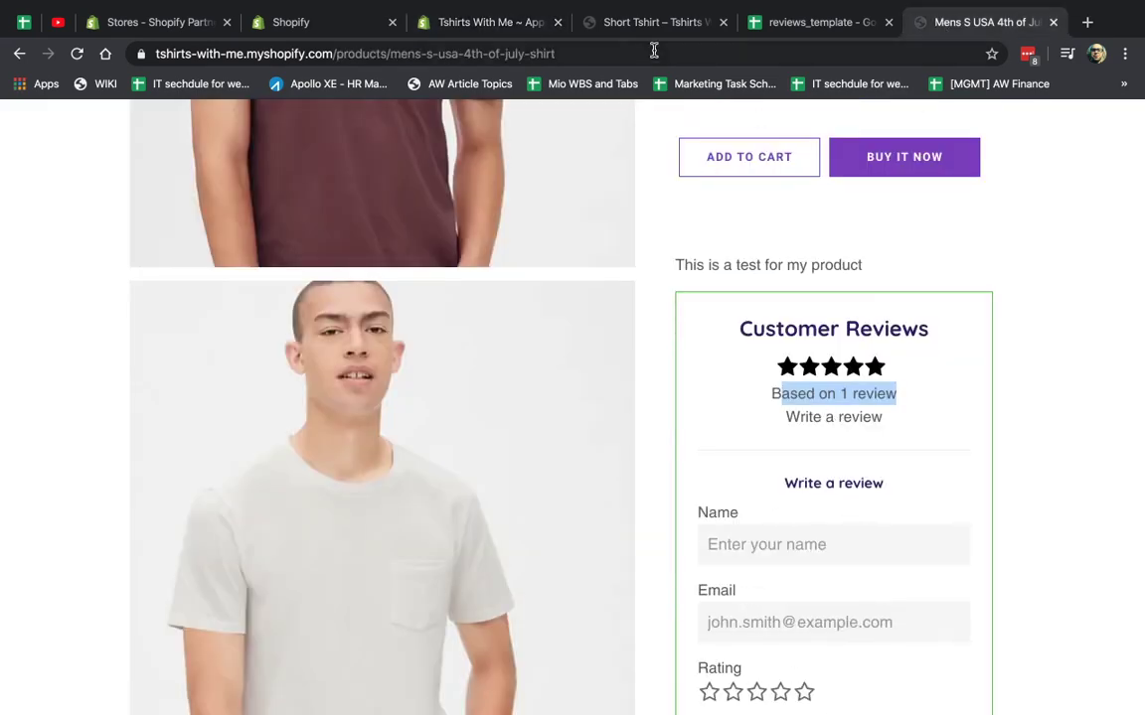
click(636, 22)
Confirm in Product Reviews settings that auto-publish is off and submission emails are sent.
click(512, 23)
scroll(590, 459, down, 3)
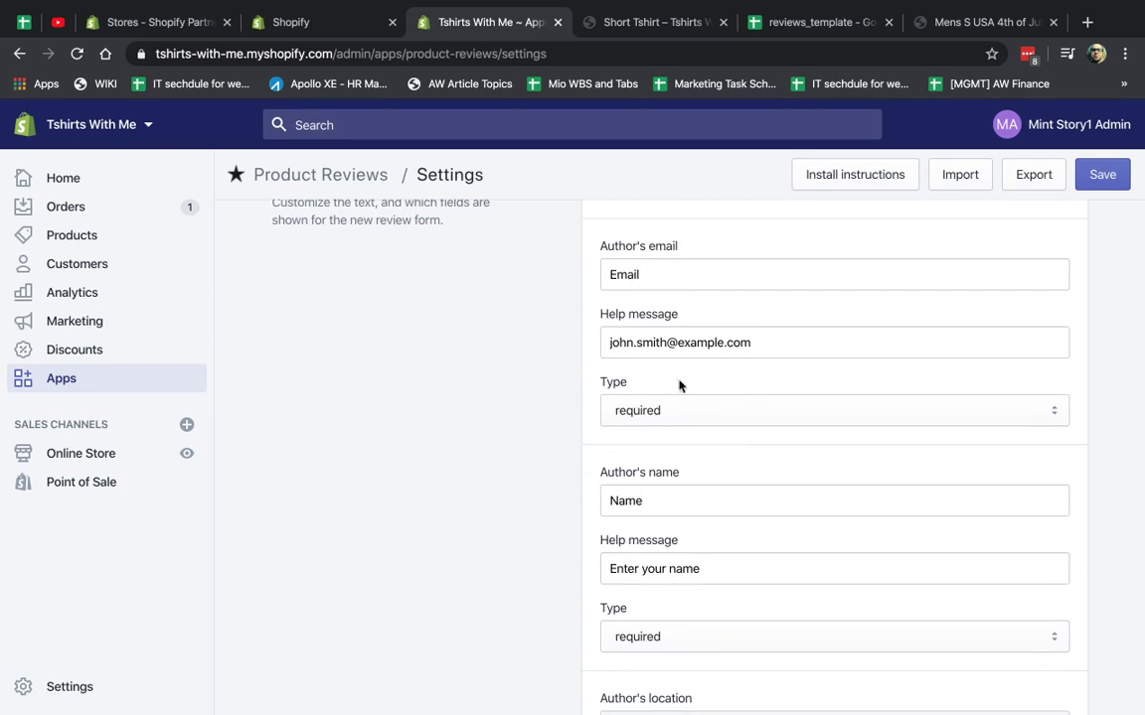
scroll(669, 529, down, 10)
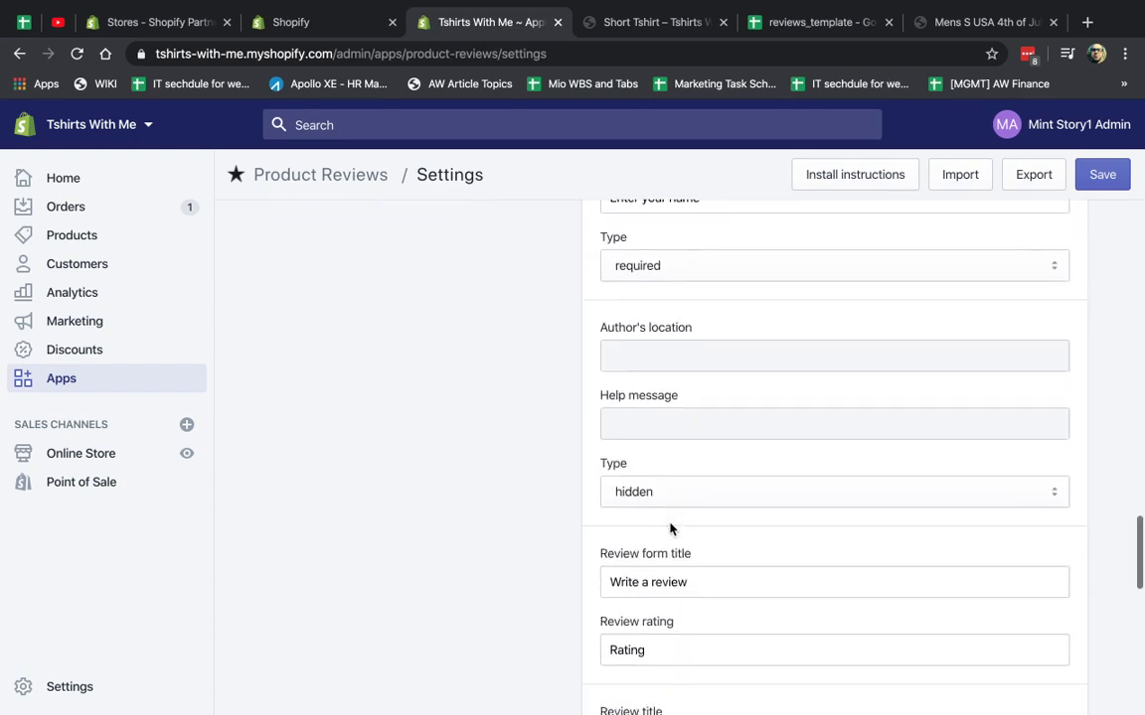
scroll(670, 529, down, 4)
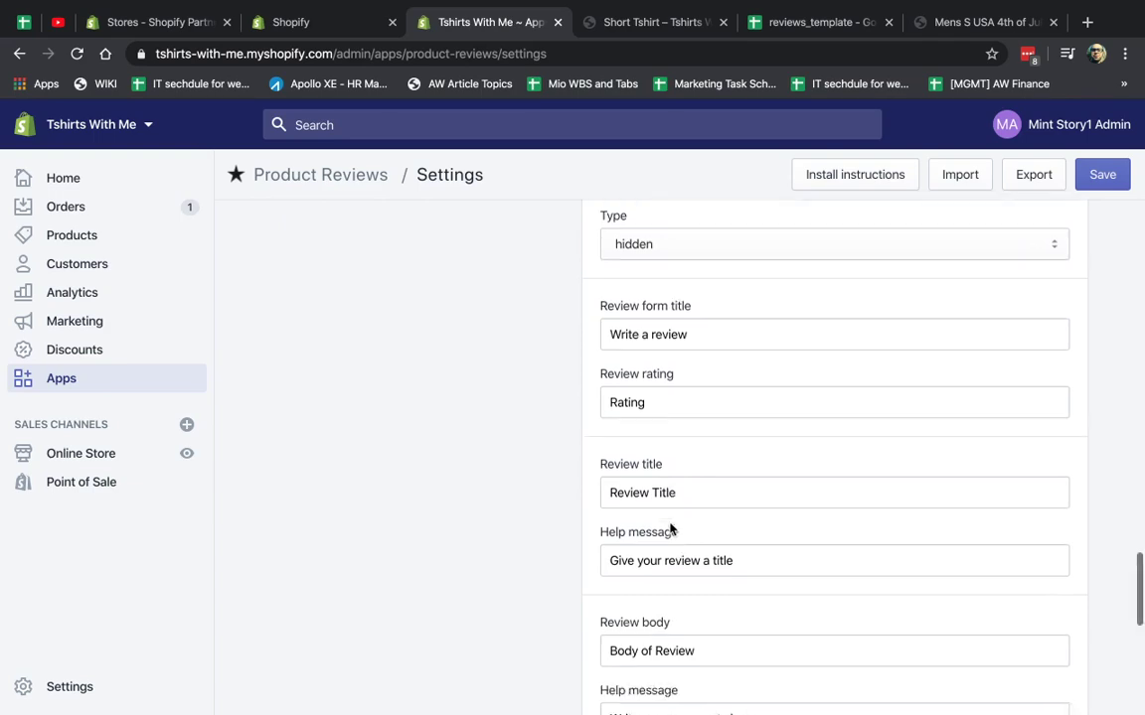
scroll(670, 529, down, 11)
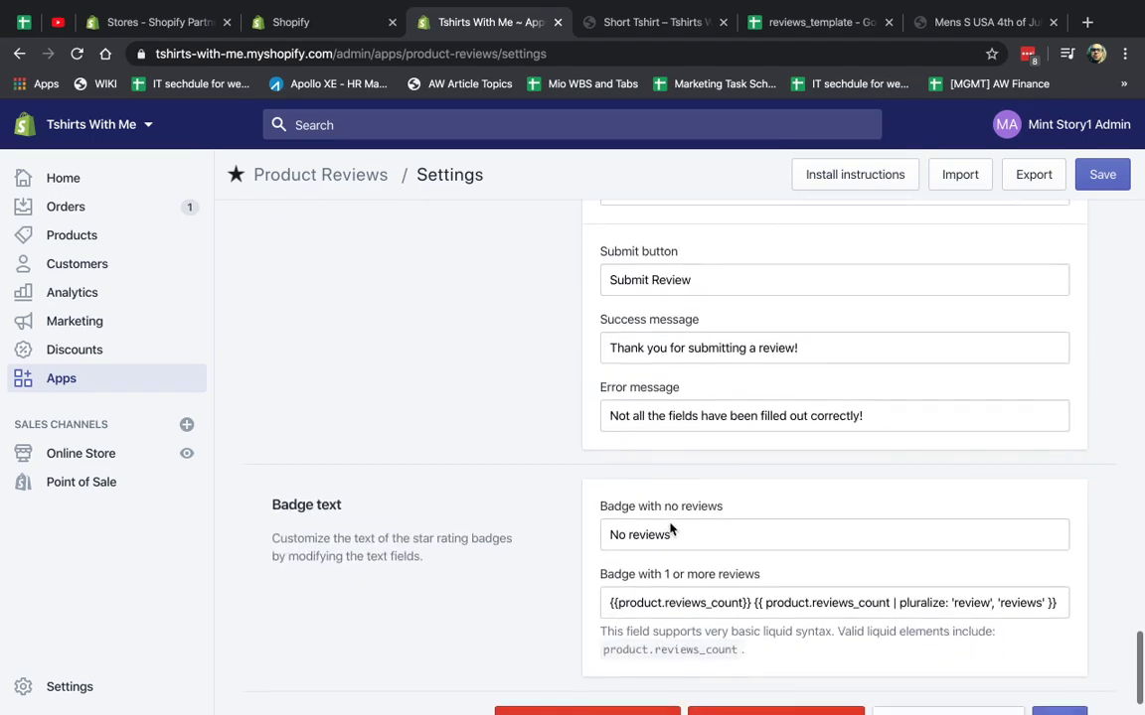
scroll(554, 541, down, 1)
scroll(553, 541, up, 20)
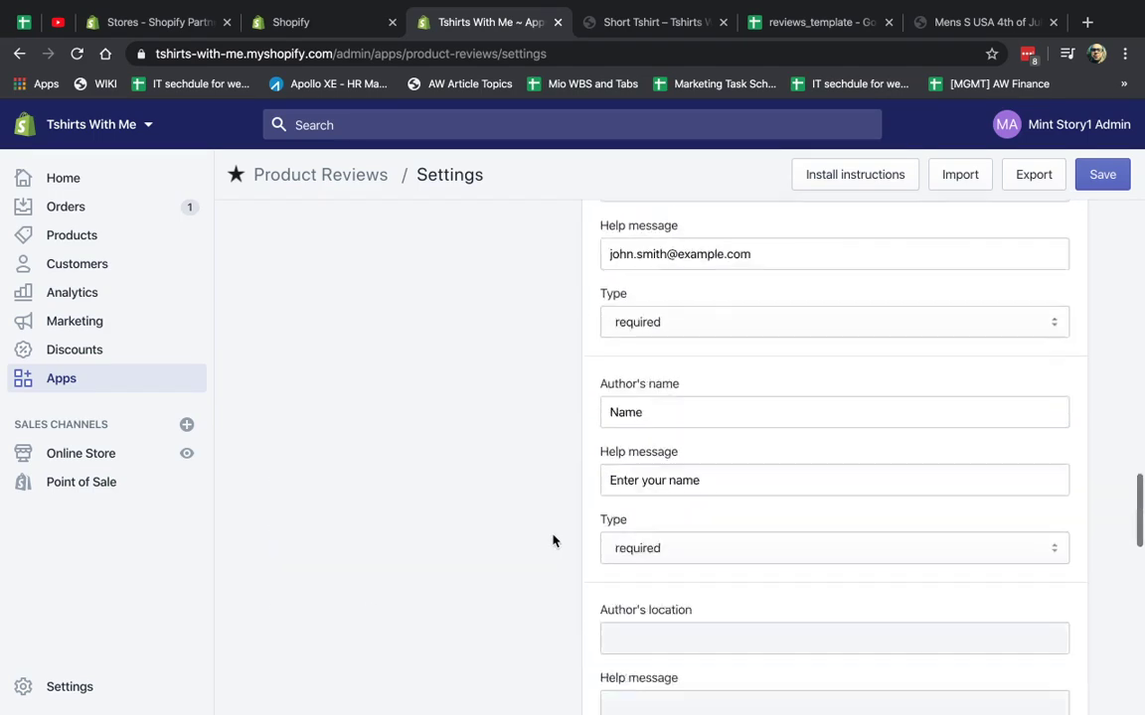
scroll(553, 540, up, 5)
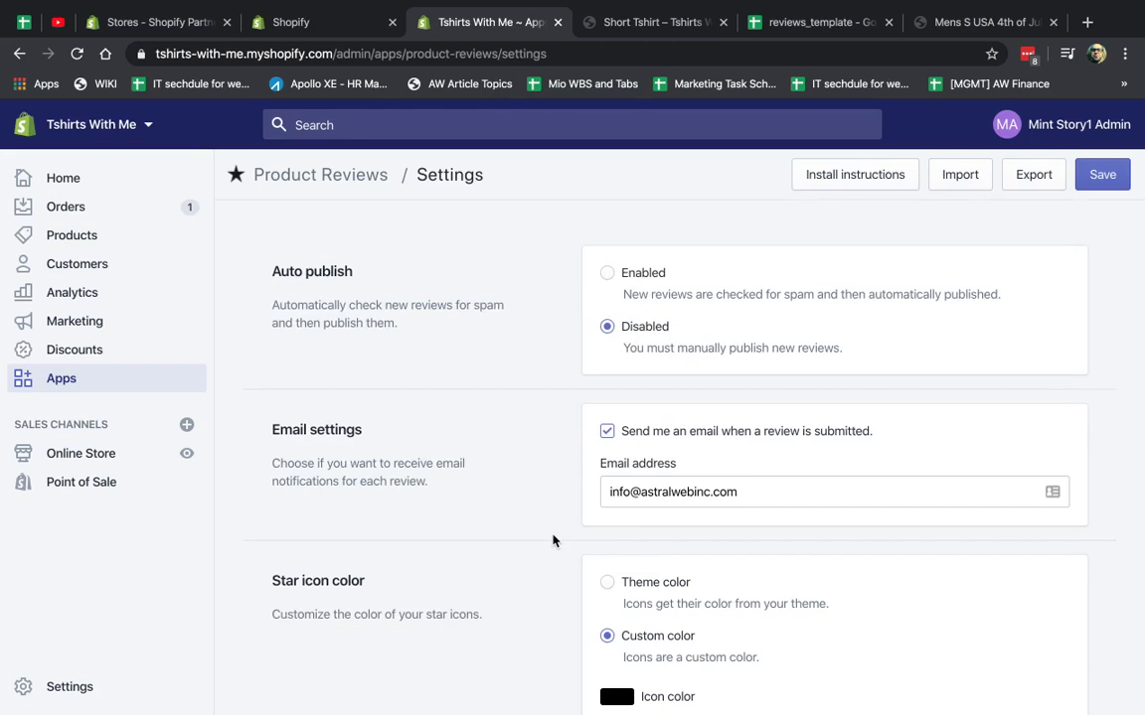
Open the Product Reviews app from the store's installed Apps.
click(361, 174)
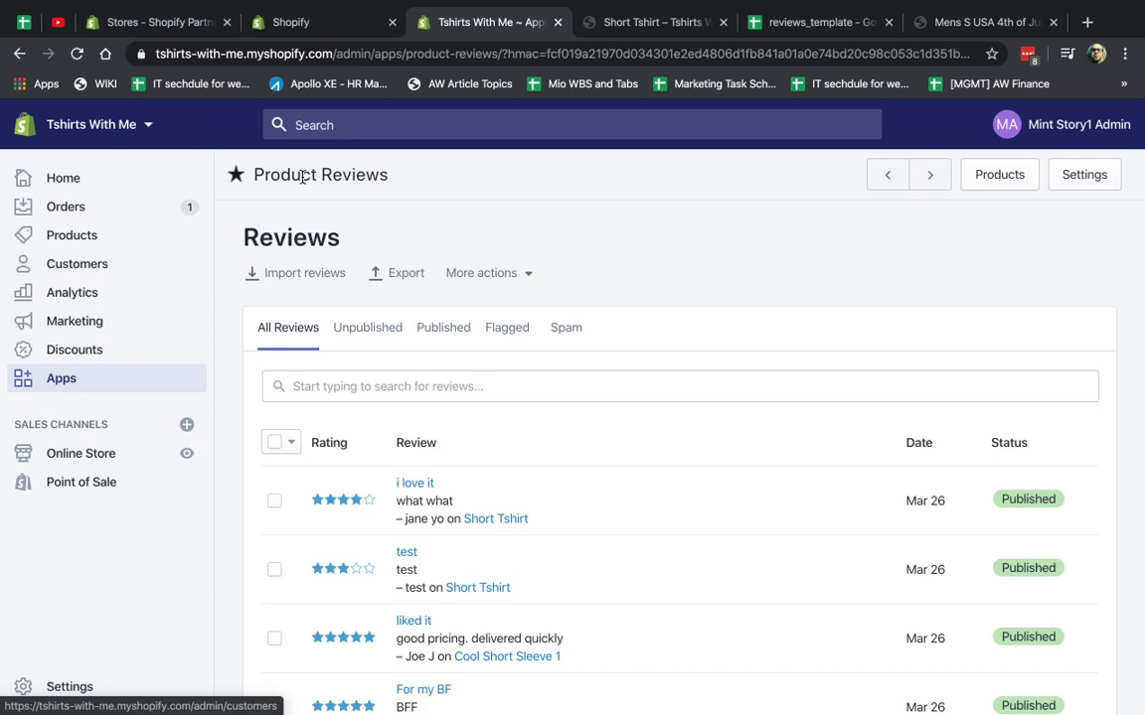
click(58, 380)
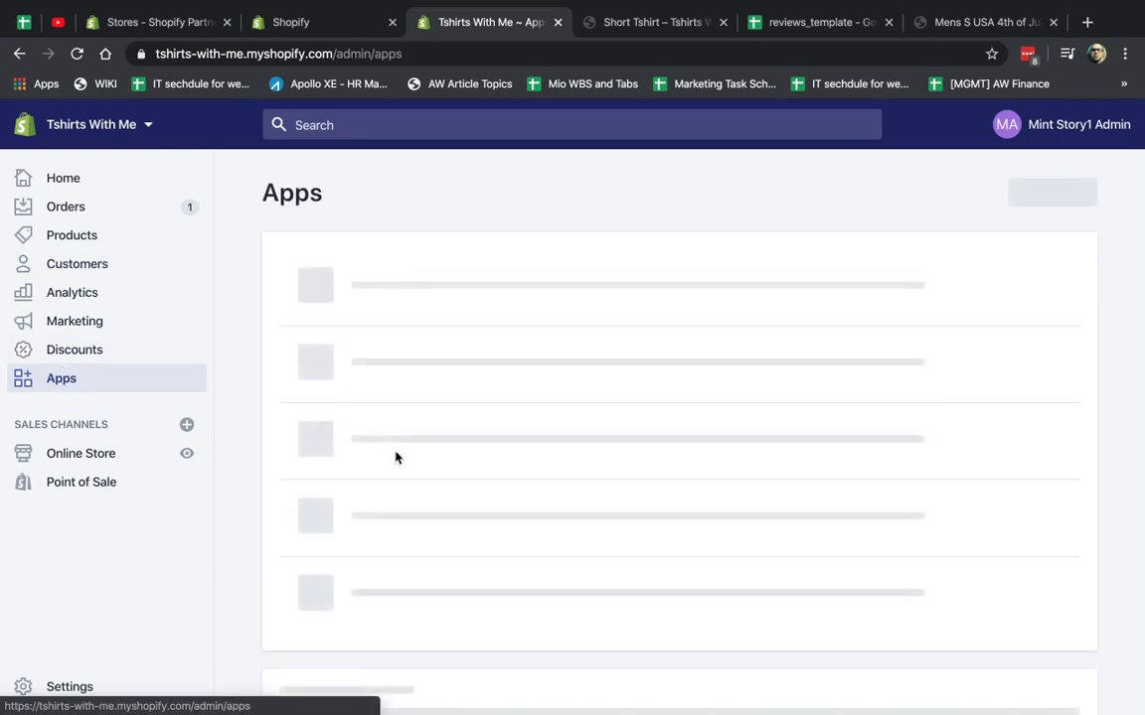
click(405, 424)
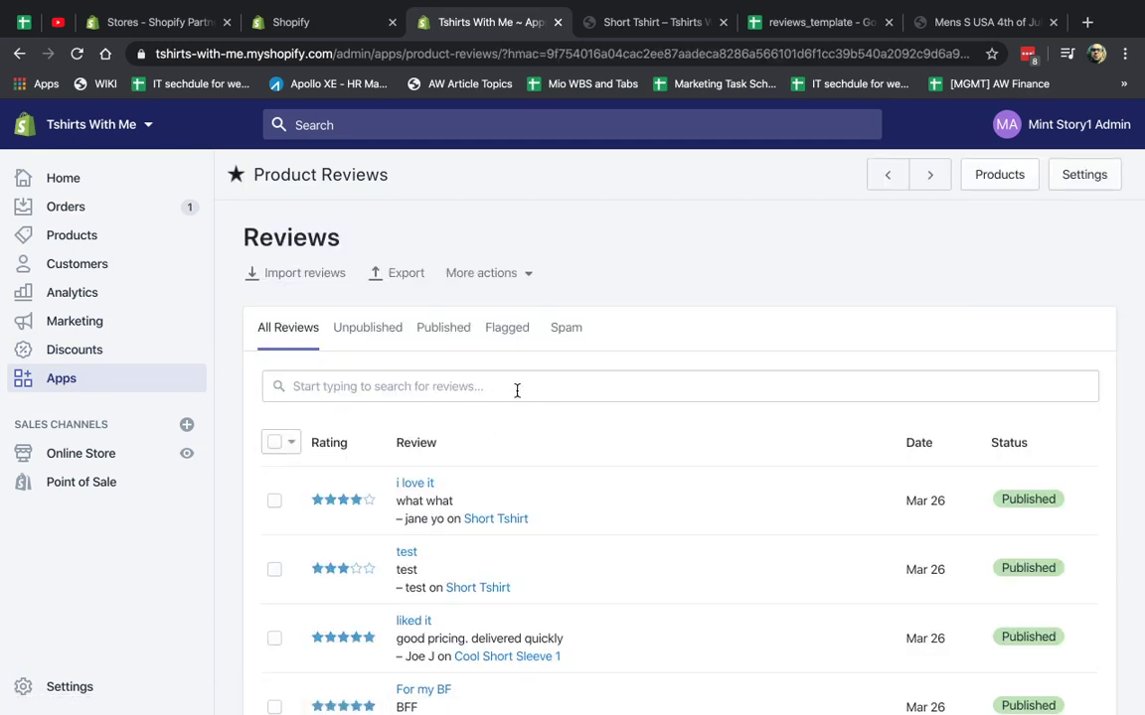
scroll(535, 402, down, 3)
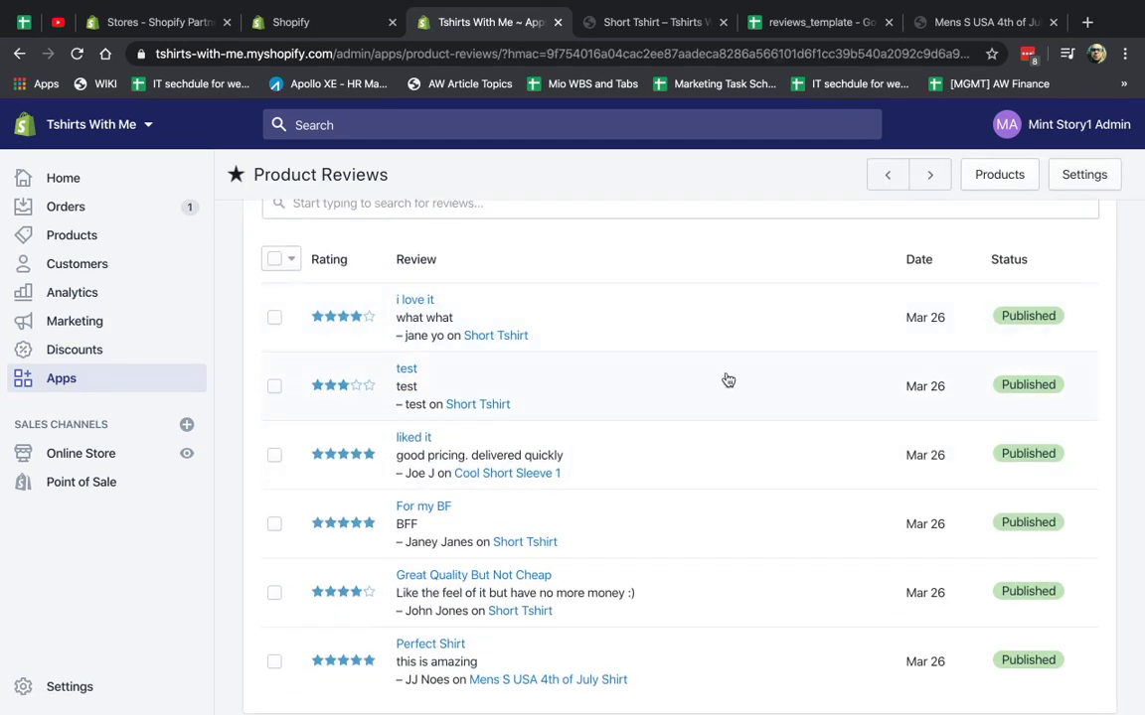
scroll(743, 664, down, 1)
scroll(725, 636, up, 3)
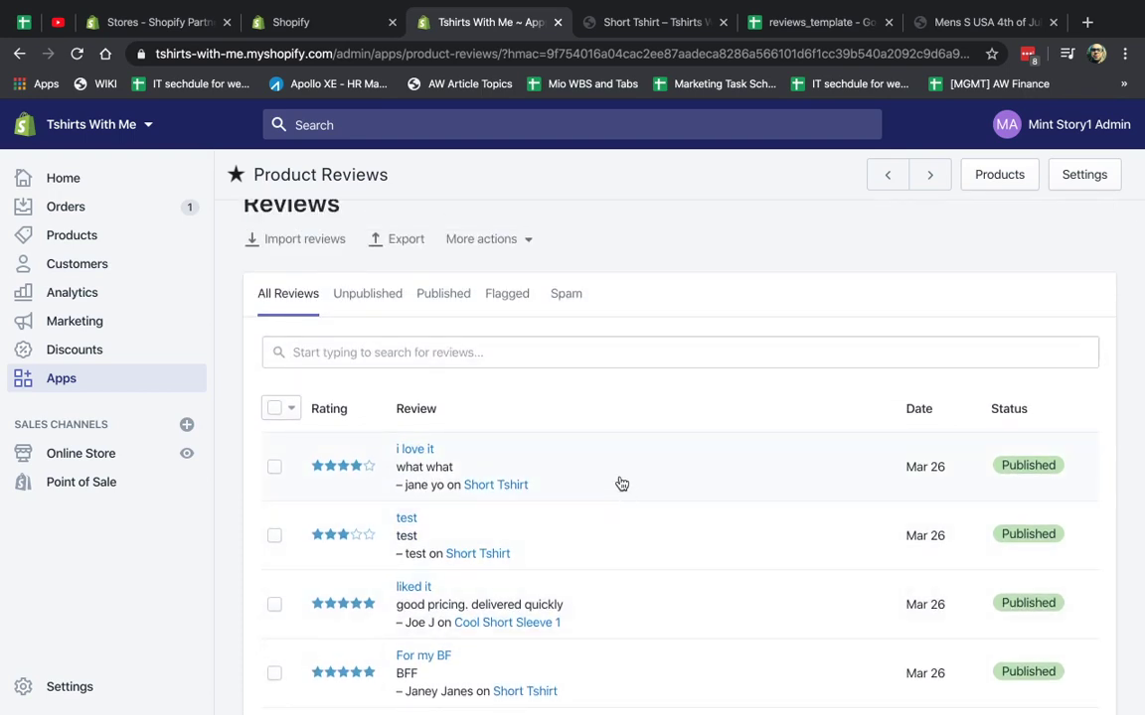
Post the reply 'appreciate the kind words' on the 'i love it' review.
click(560, 467)
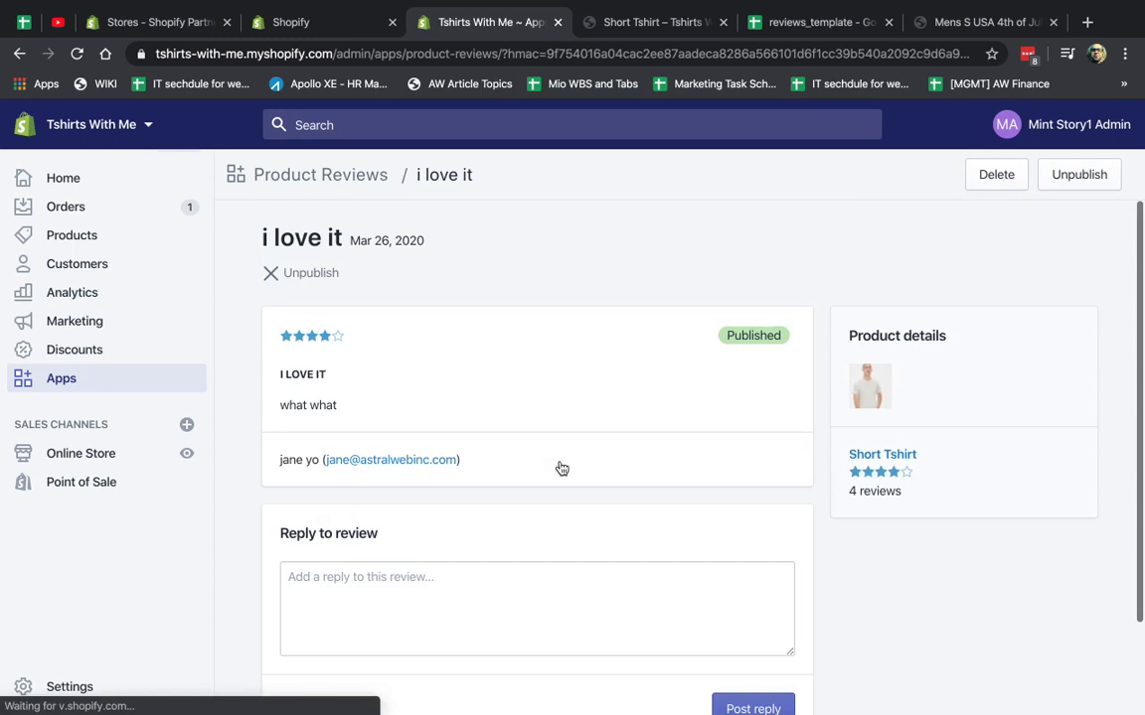
click(471, 616)
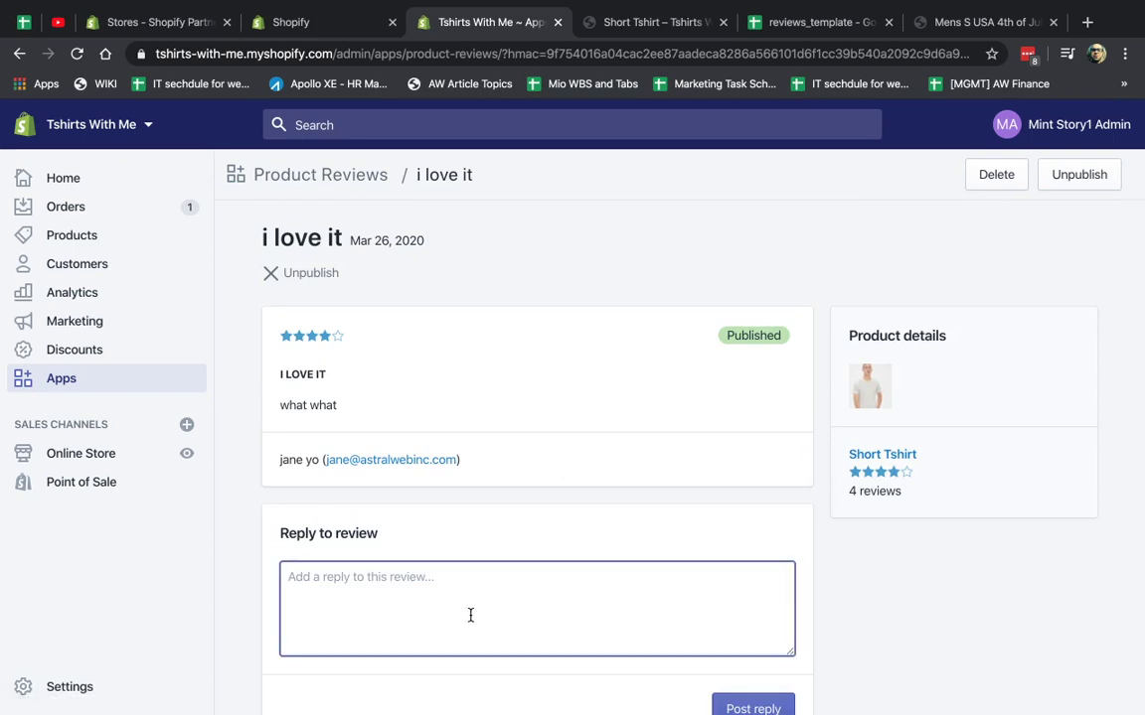
text(appreciate the kind wo)
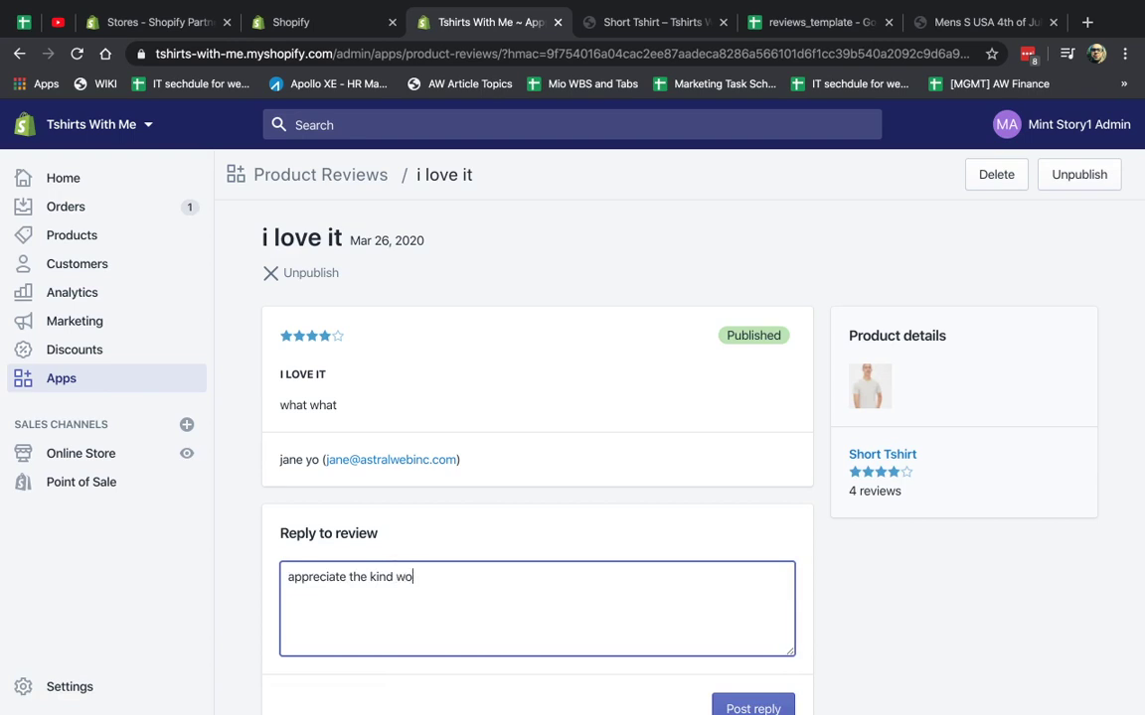
scroll(605, 690, down, 2)
click(746, 615)
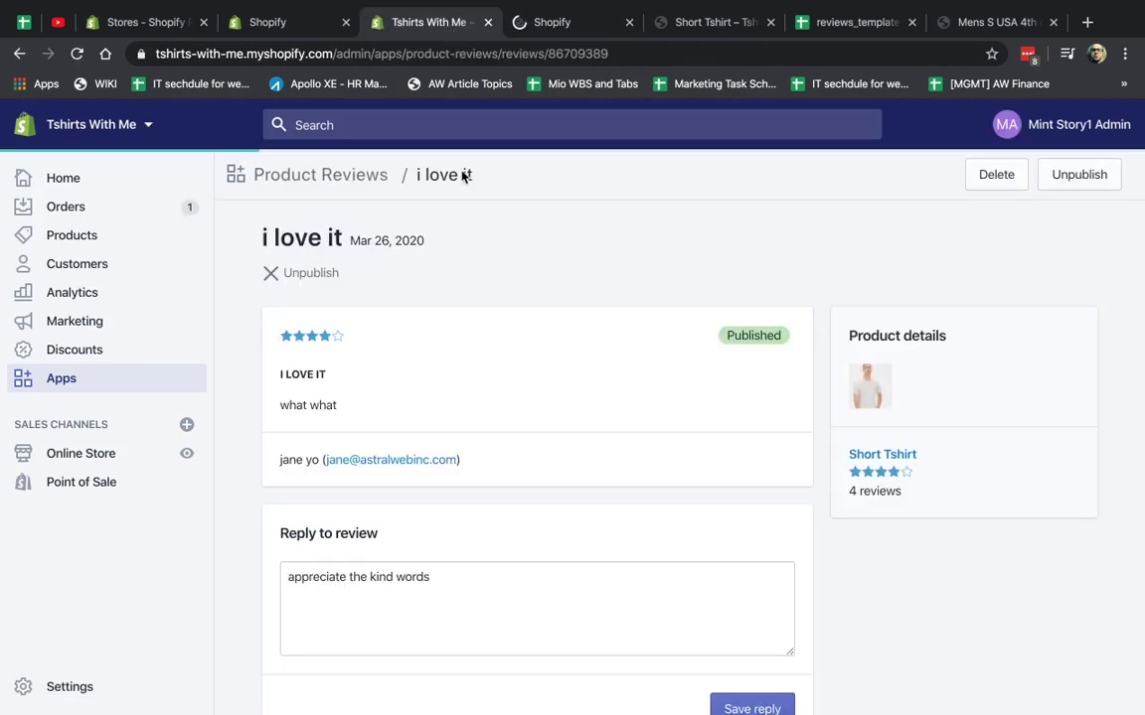
Open the Short Tshirt's review summary and view its reviews on the storefront.
click(570, 27)
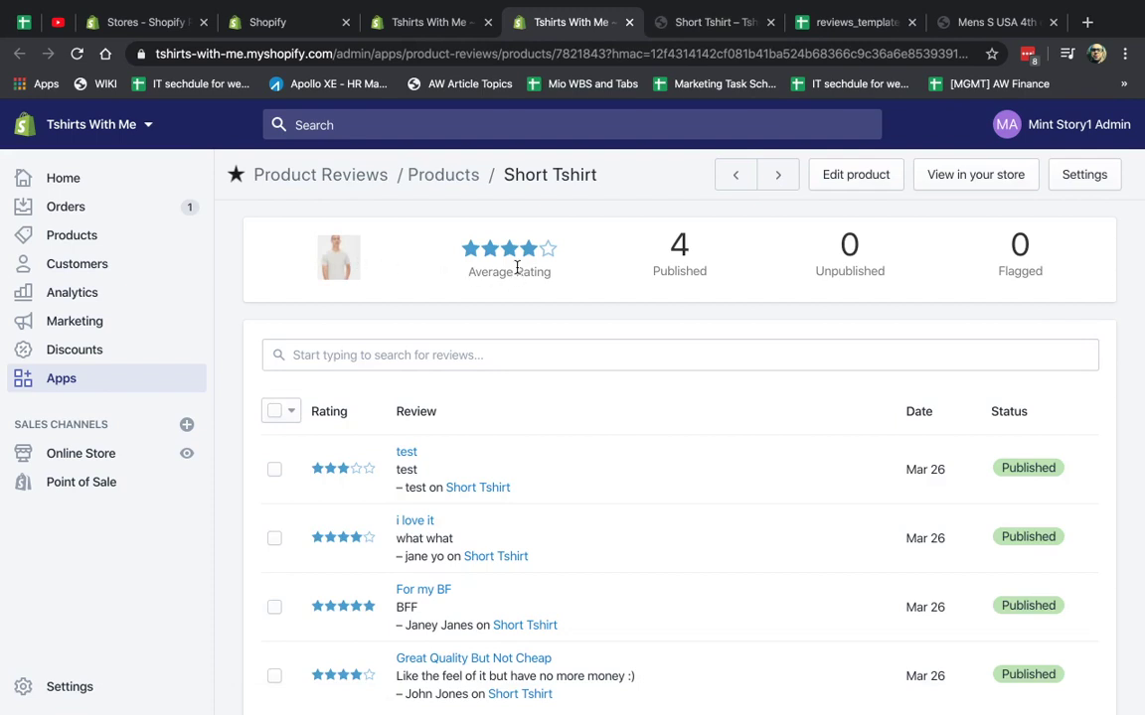
click(863, 175)
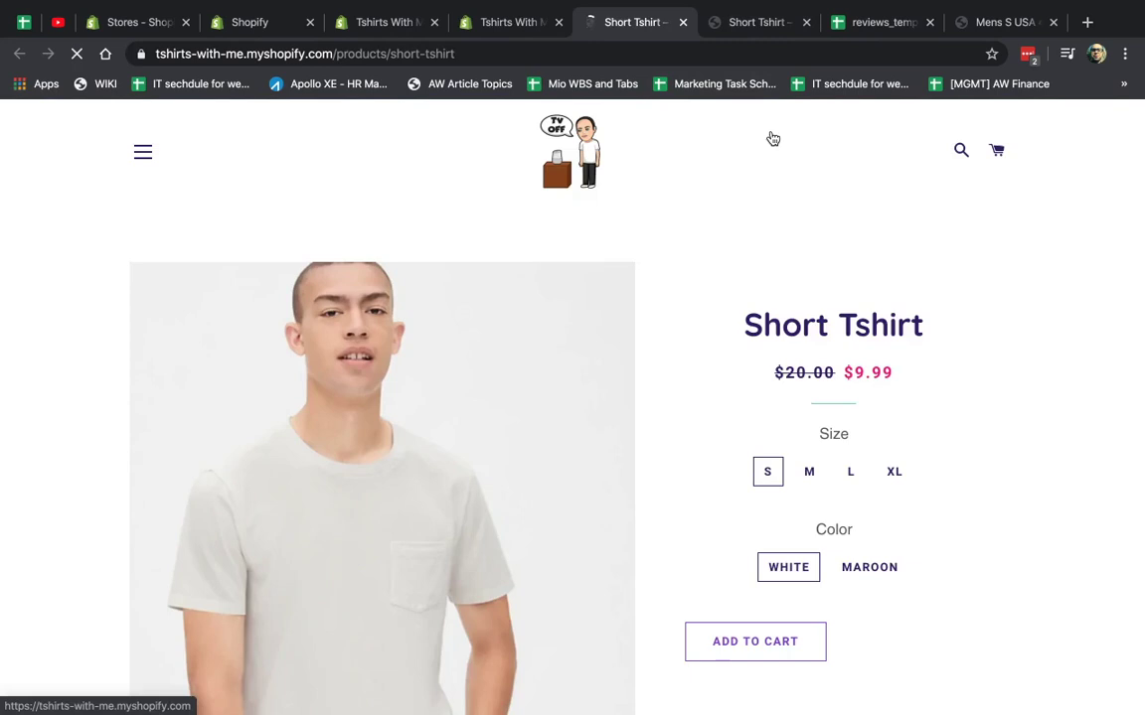
scroll(1027, 362, down, 5)
scroll(1028, 363, down, 3)
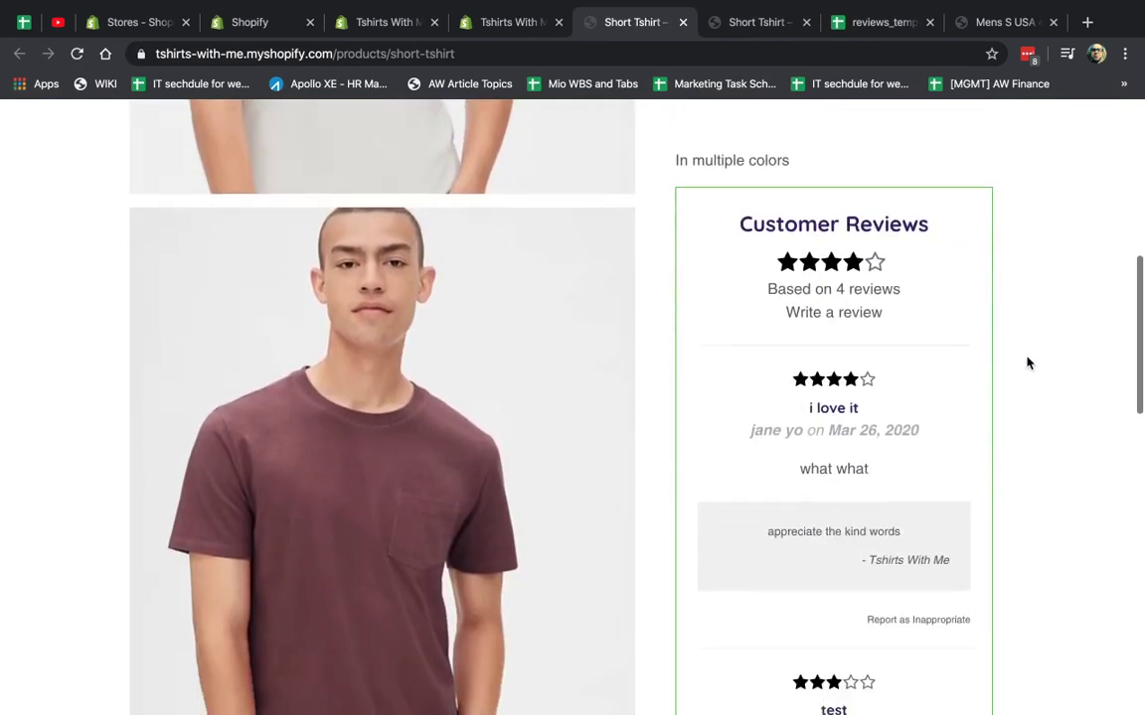
drag(771, 487, 934, 516)
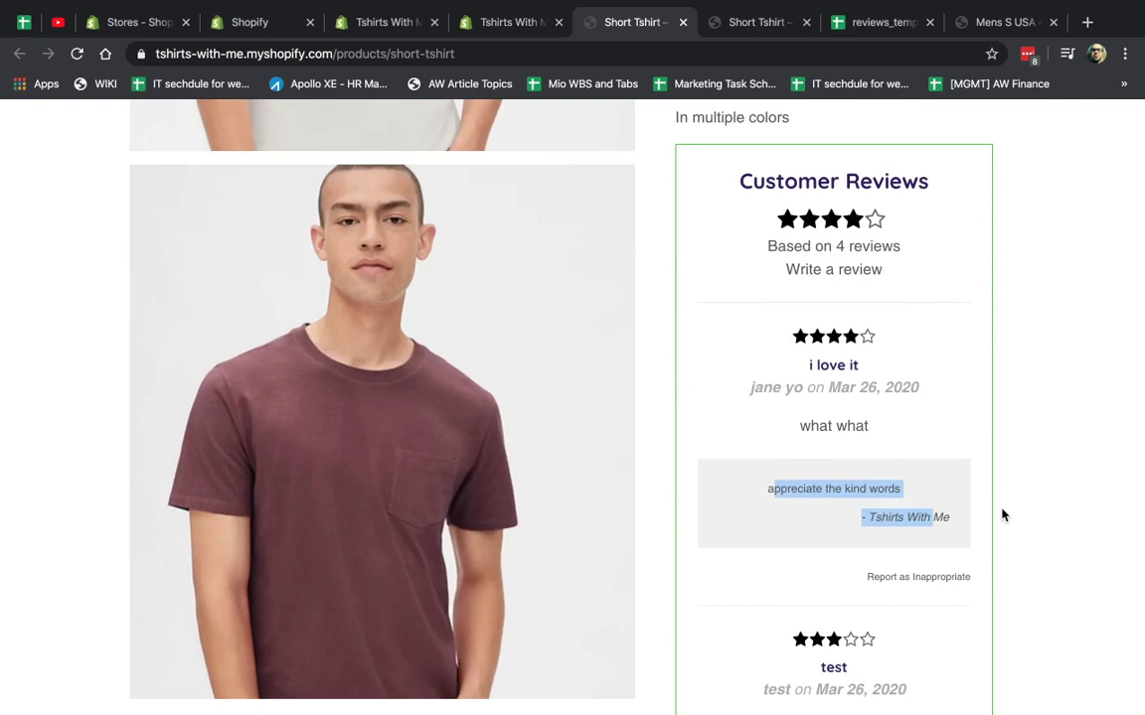
Unpublish the 'i love it' review in the Product Reviews admin.
click(502, 22)
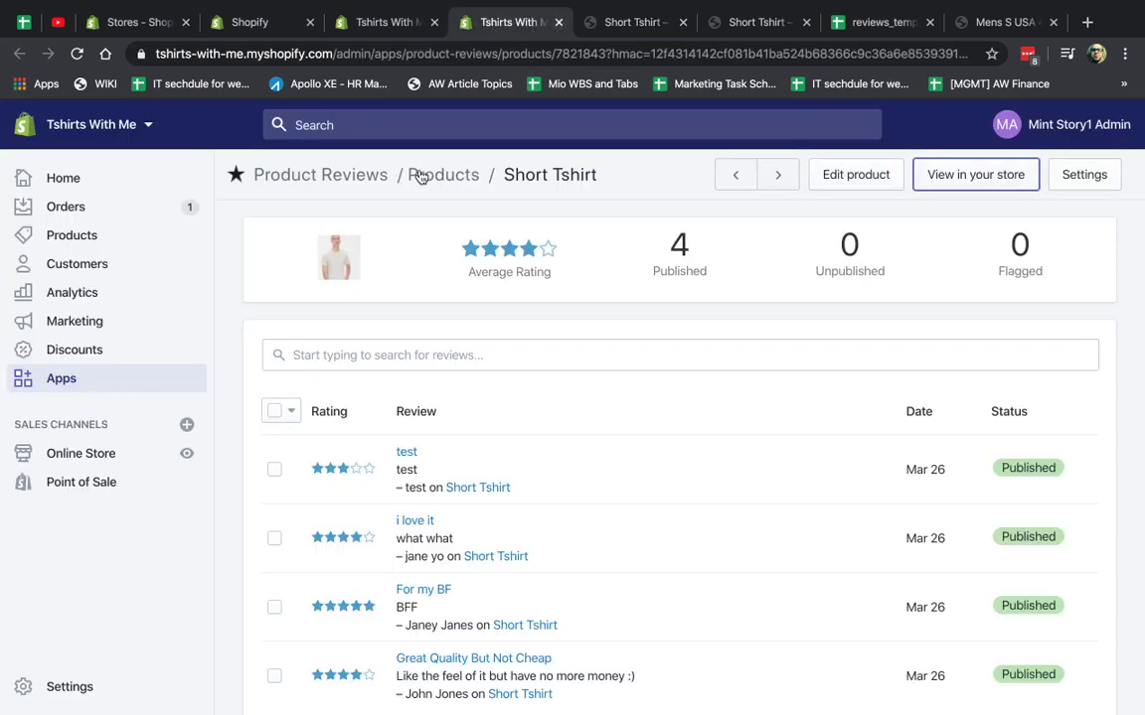
click(365, 179)
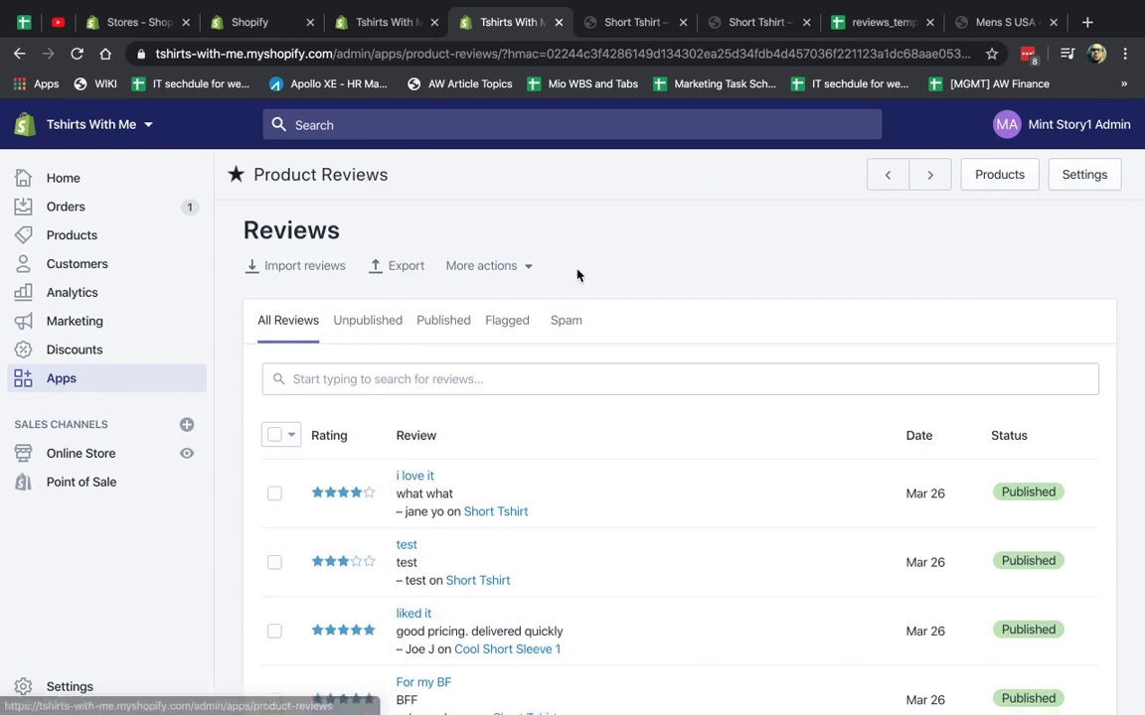
scroll(591, 299, down, 3)
click(630, 376)
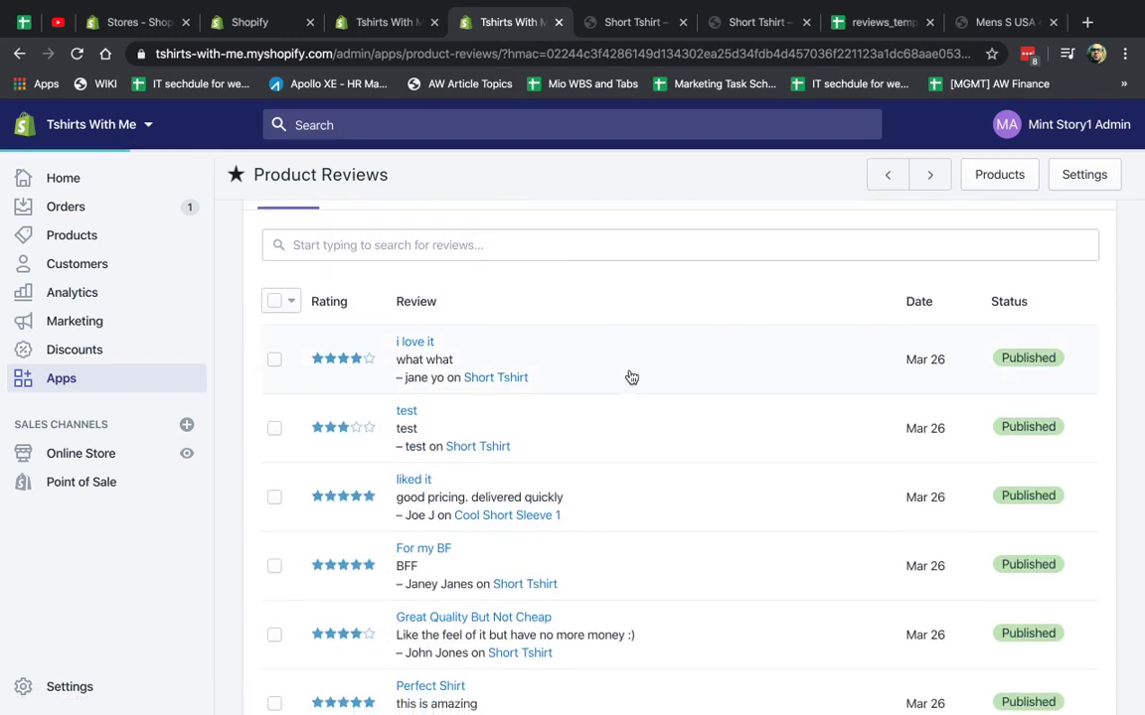
click(1053, 181)
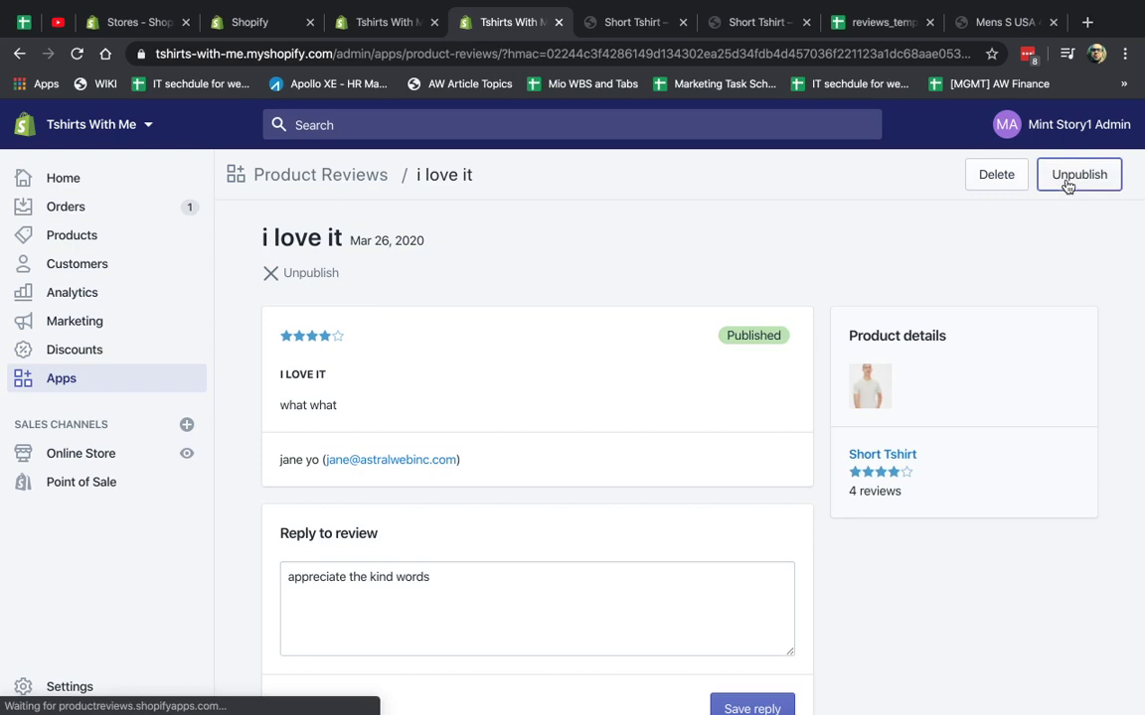
Reload the Short Tshirt storefront to confirm 'Based on 3 reviews', then return to the reviews list.
click(627, 30)
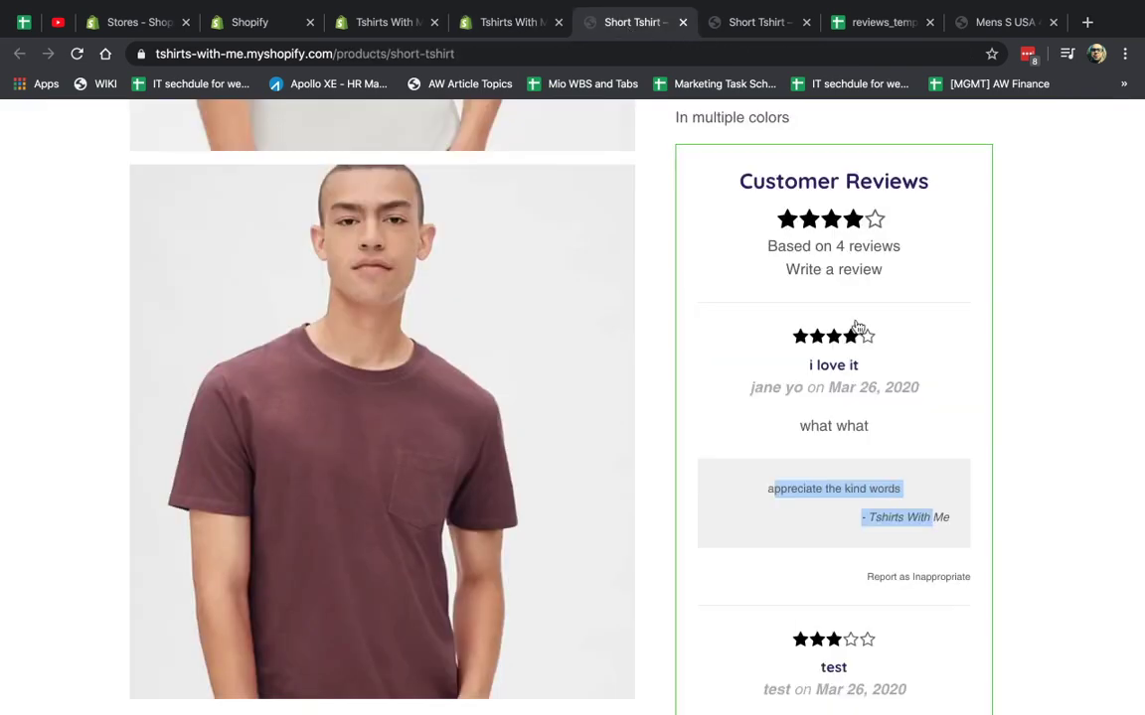
drag(800, 427, 880, 432)
key(ctrl+r)
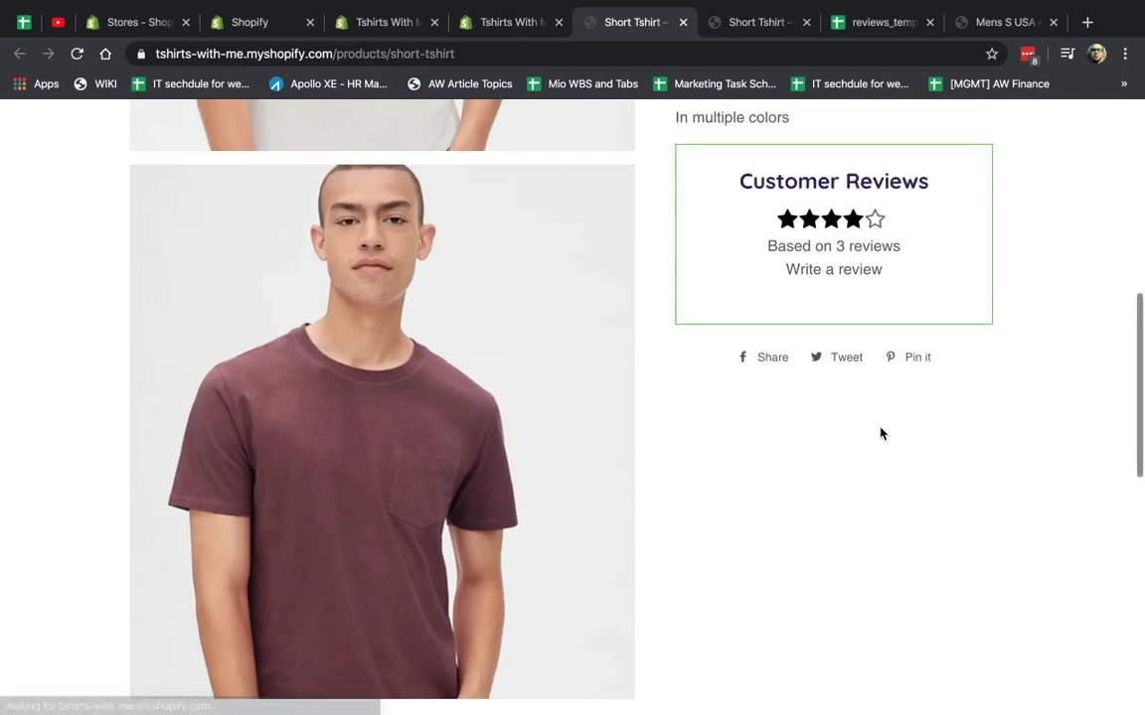
scroll(892, 459, down, 4)
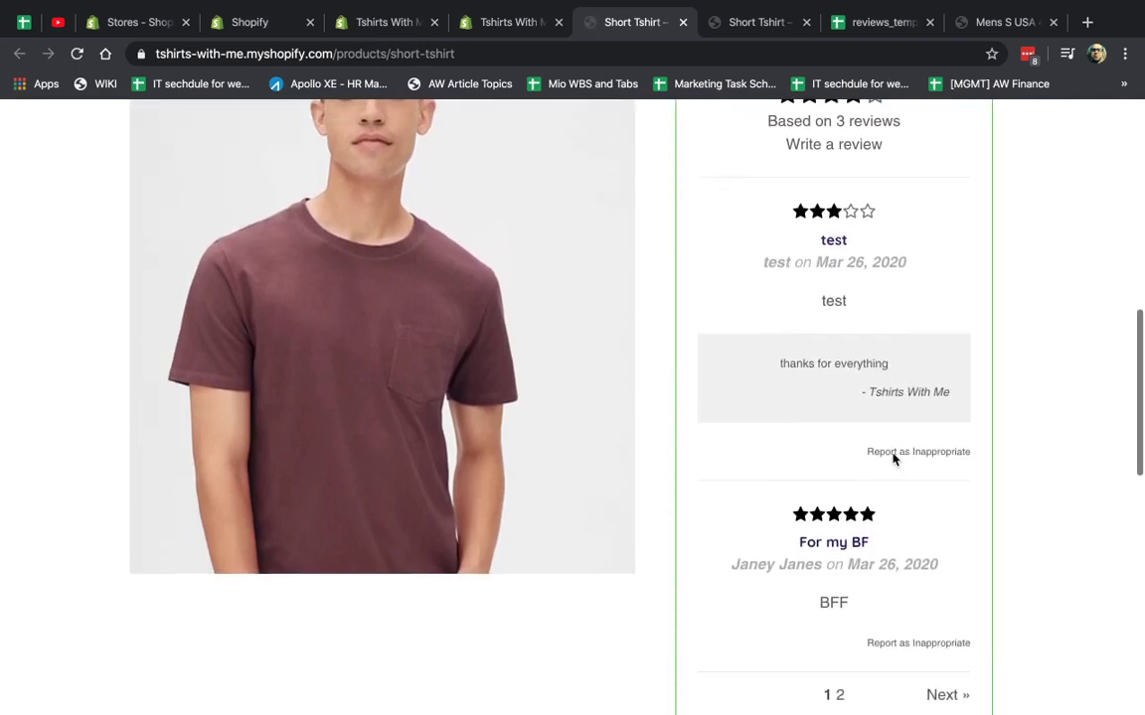
scroll(892, 459, up, 3)
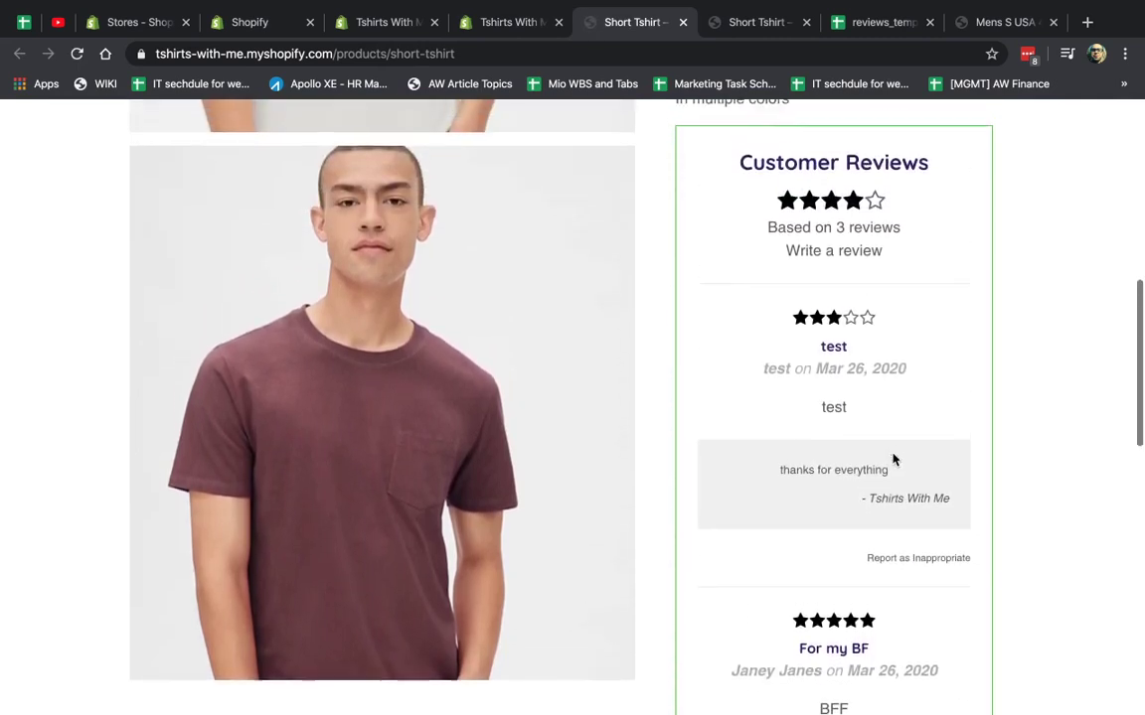
click(381, 20)
click(348, 173)
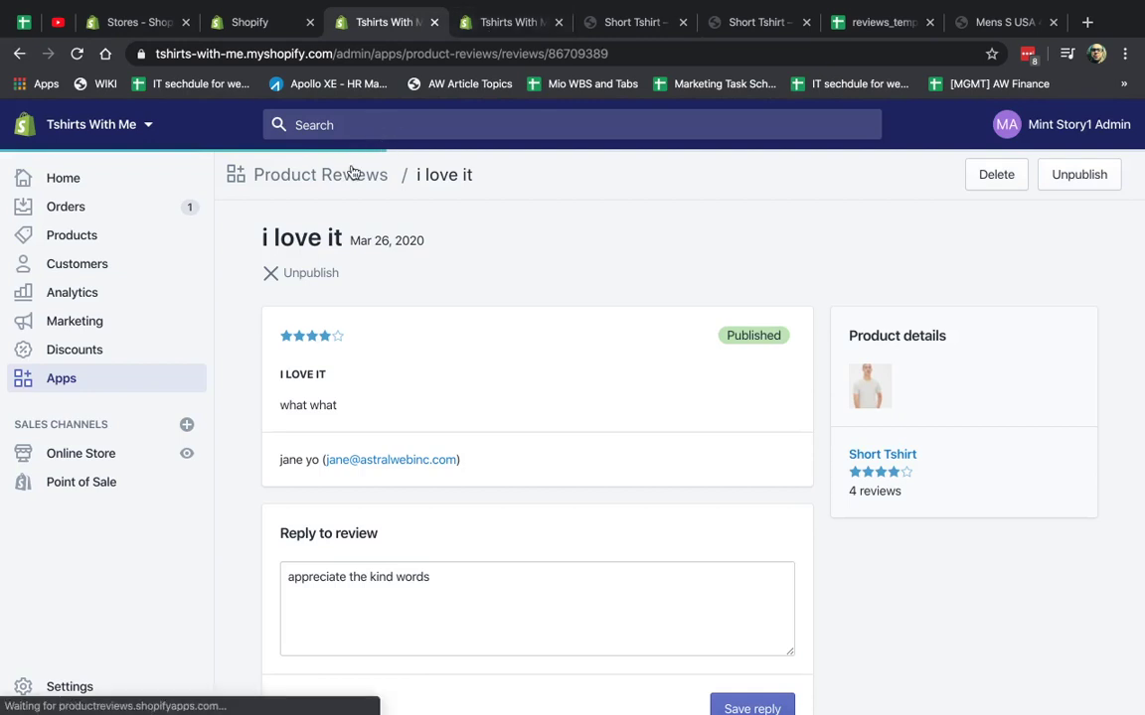
scroll(621, 312, down, 3)
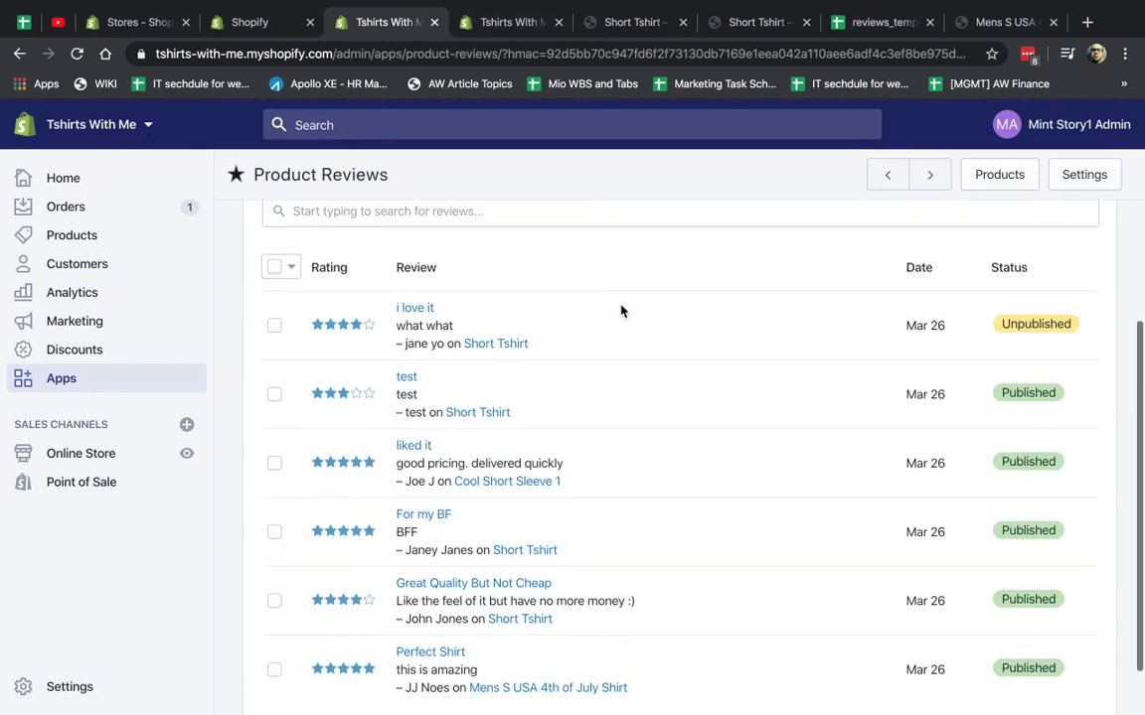
click(274, 390)
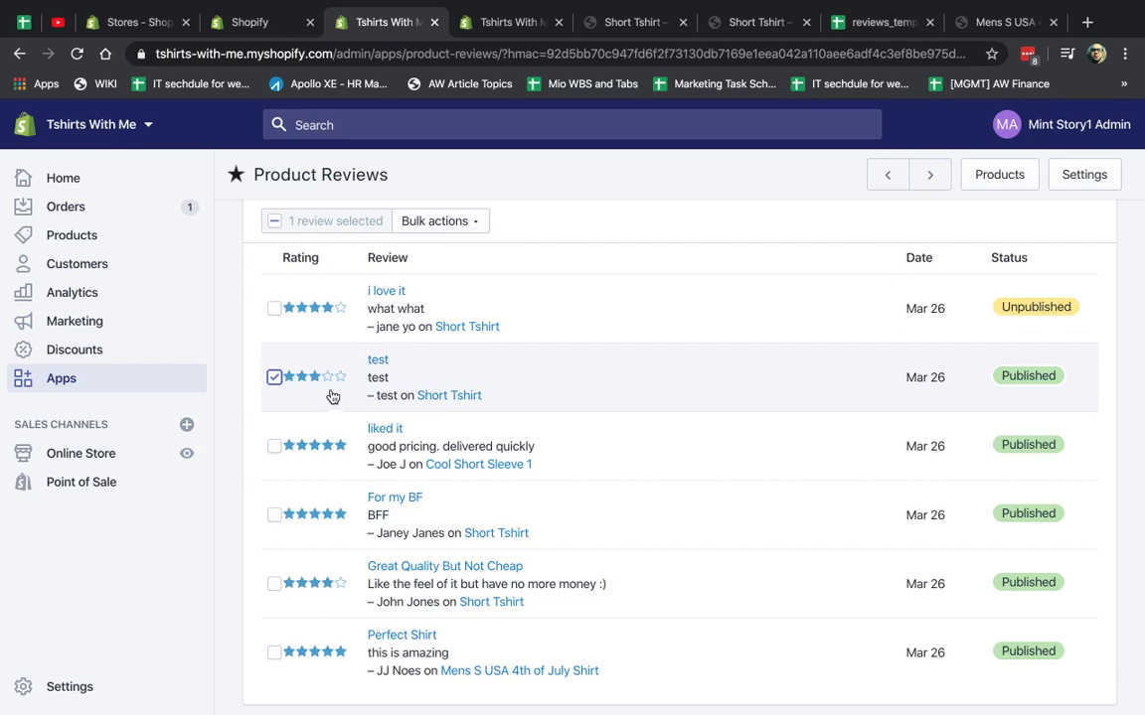
scroll(329, 396, up, 1)
click(459, 314)
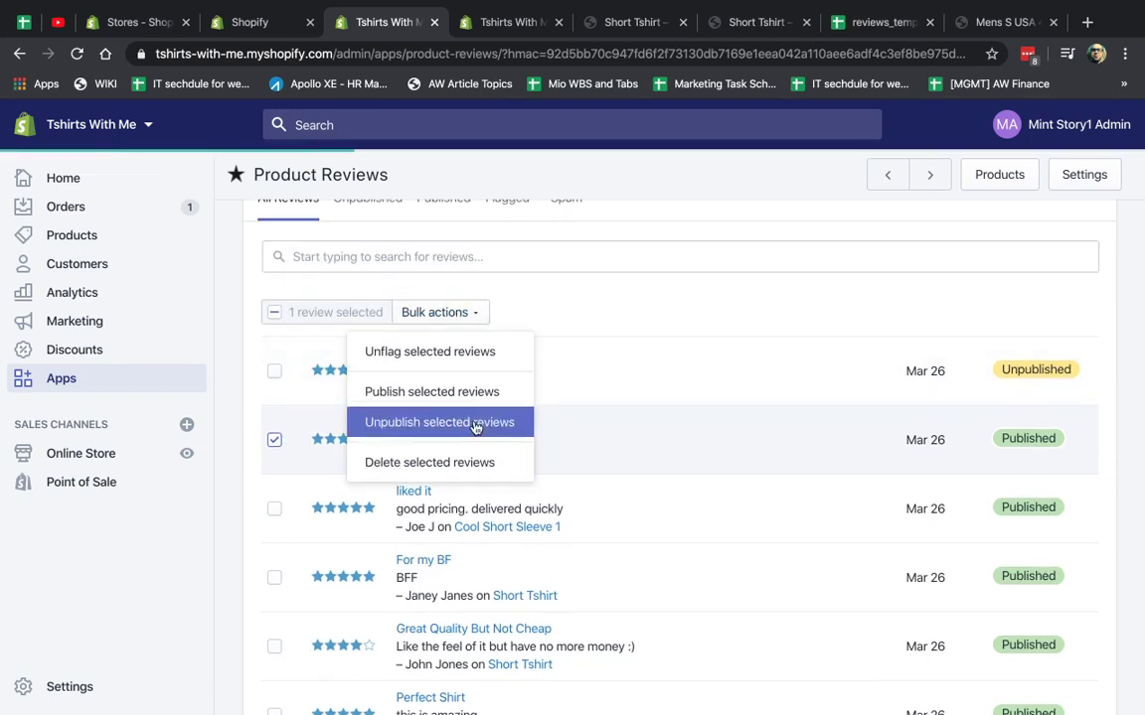
click(616, 296)
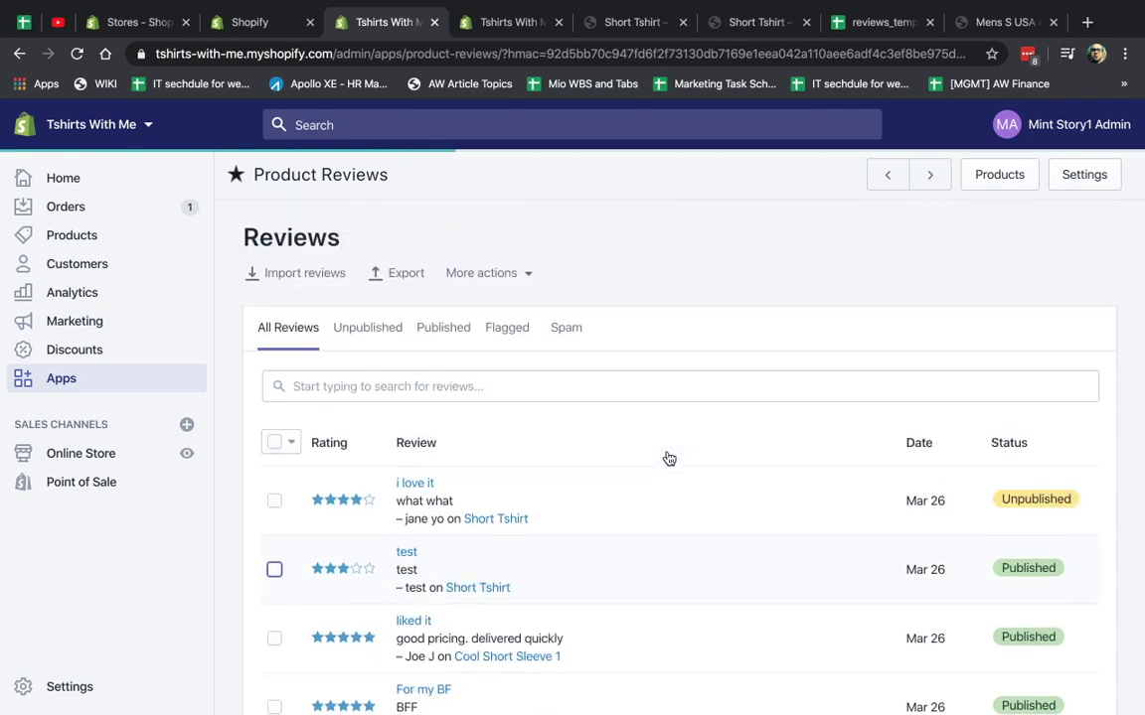
Export every product review to CSV and open reviews (5).csv in Numbers.
click(389, 397)
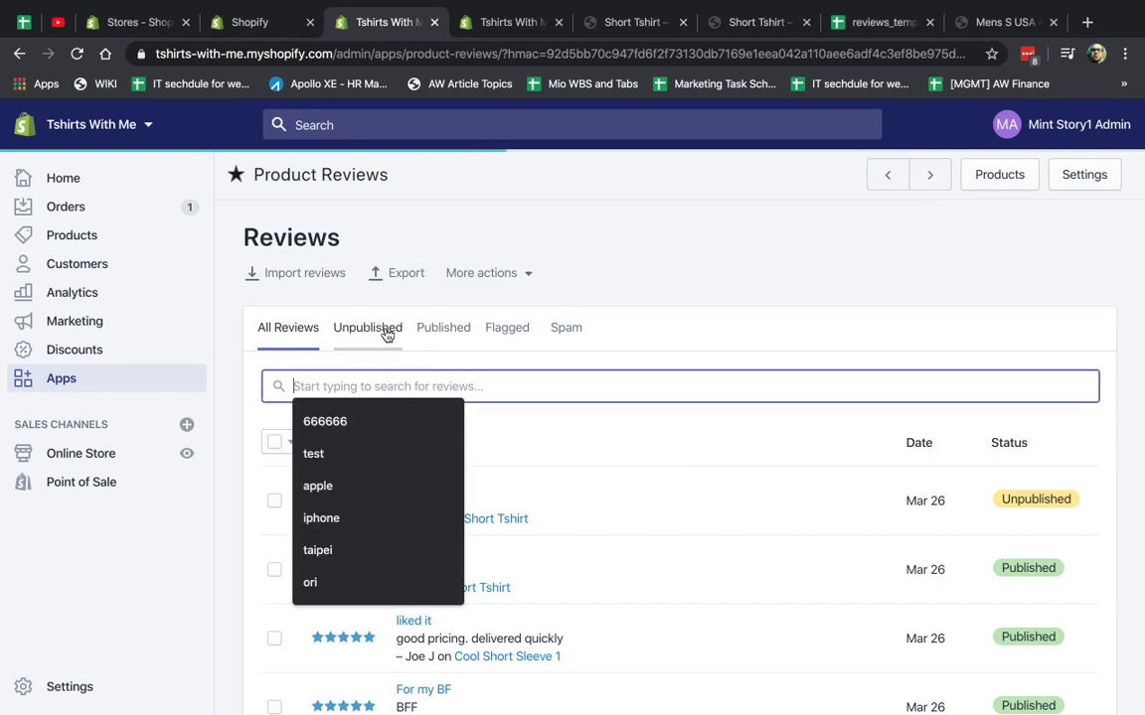
click(639, 263)
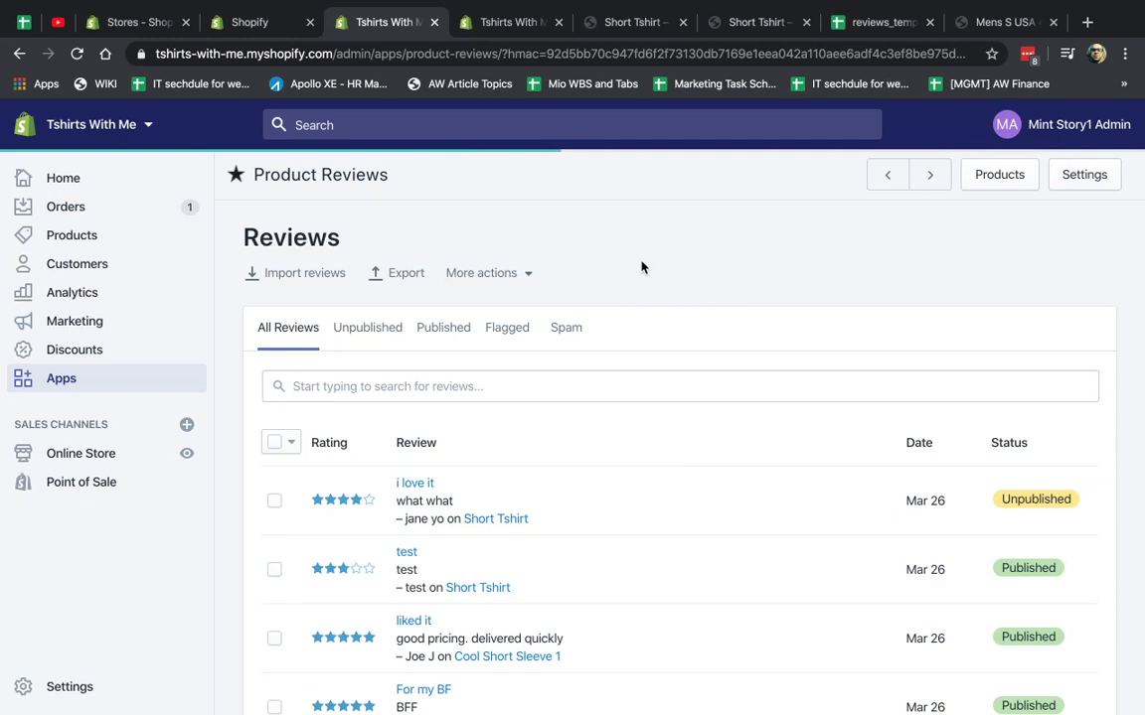
click(402, 274)
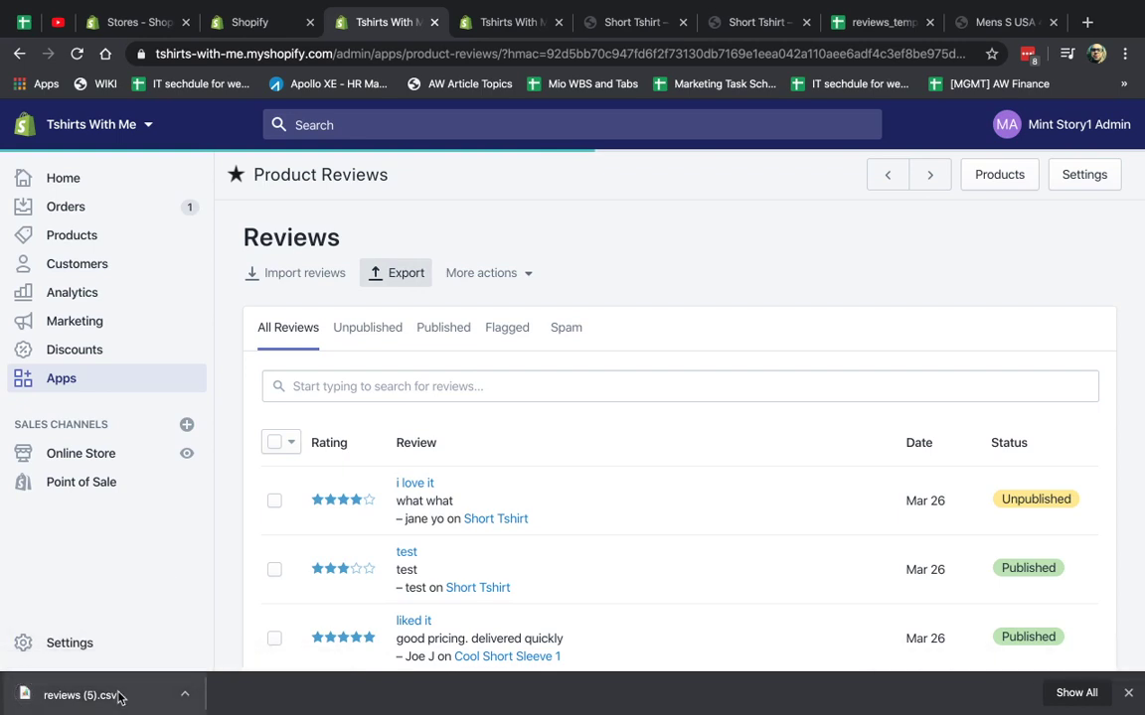
click(118, 696)
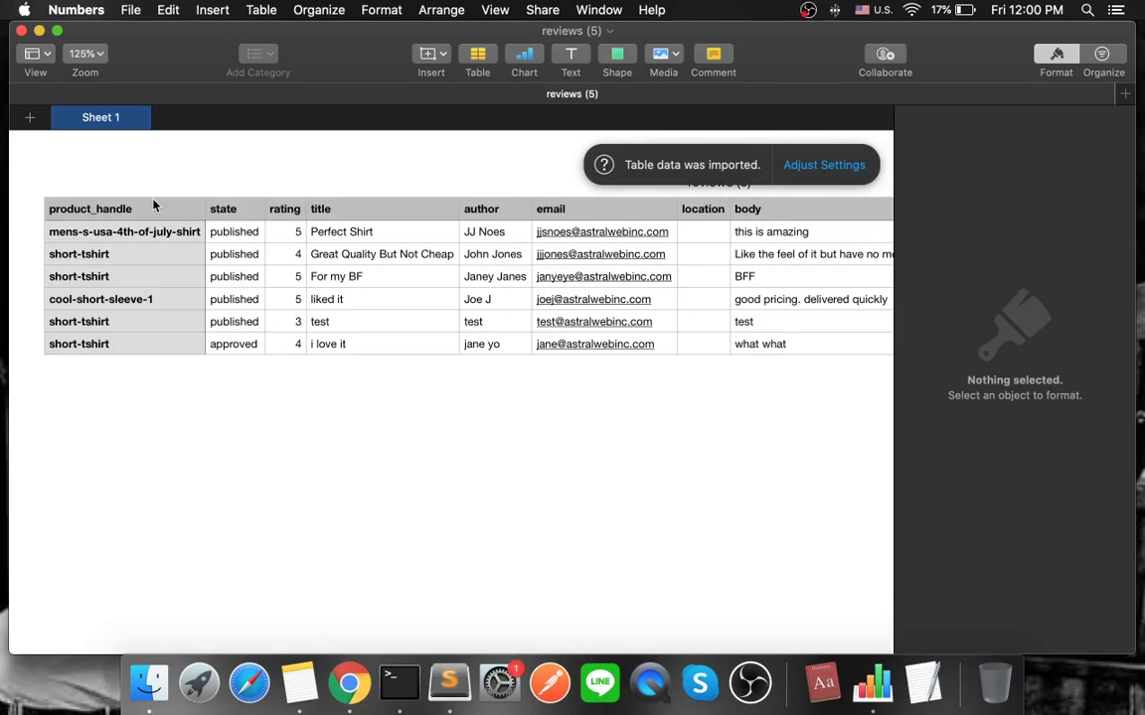
Inspect the product_handle, state, rating, author and email columns of the exported table.
click(94, 209)
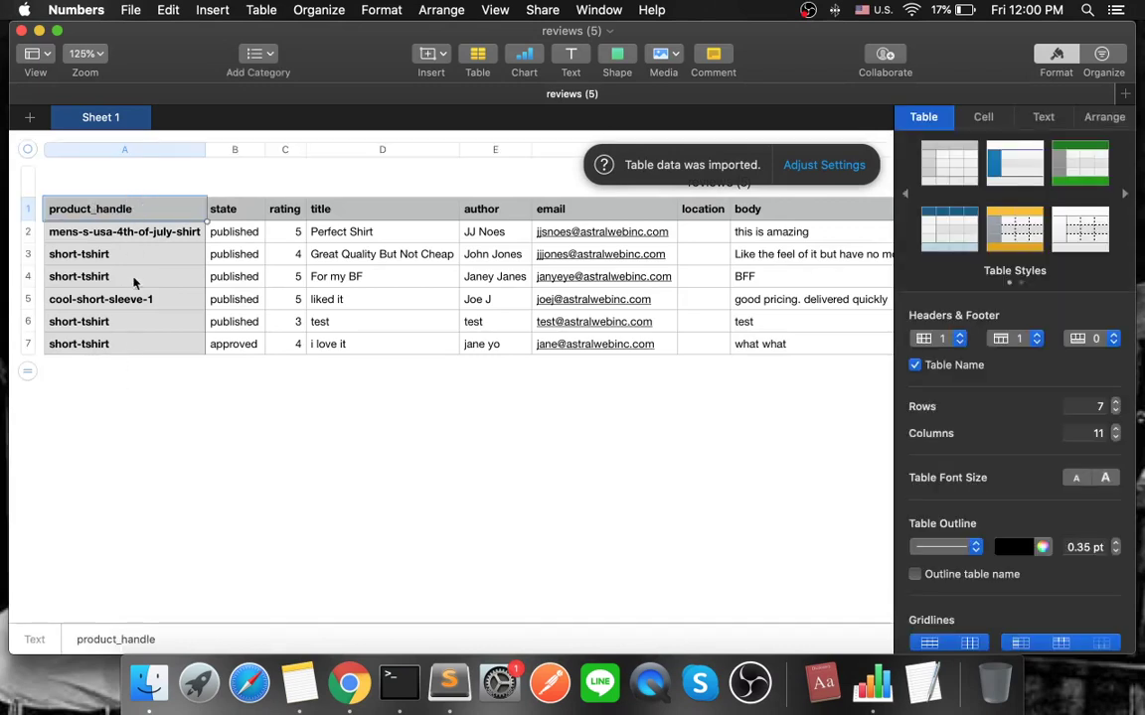
click(251, 215)
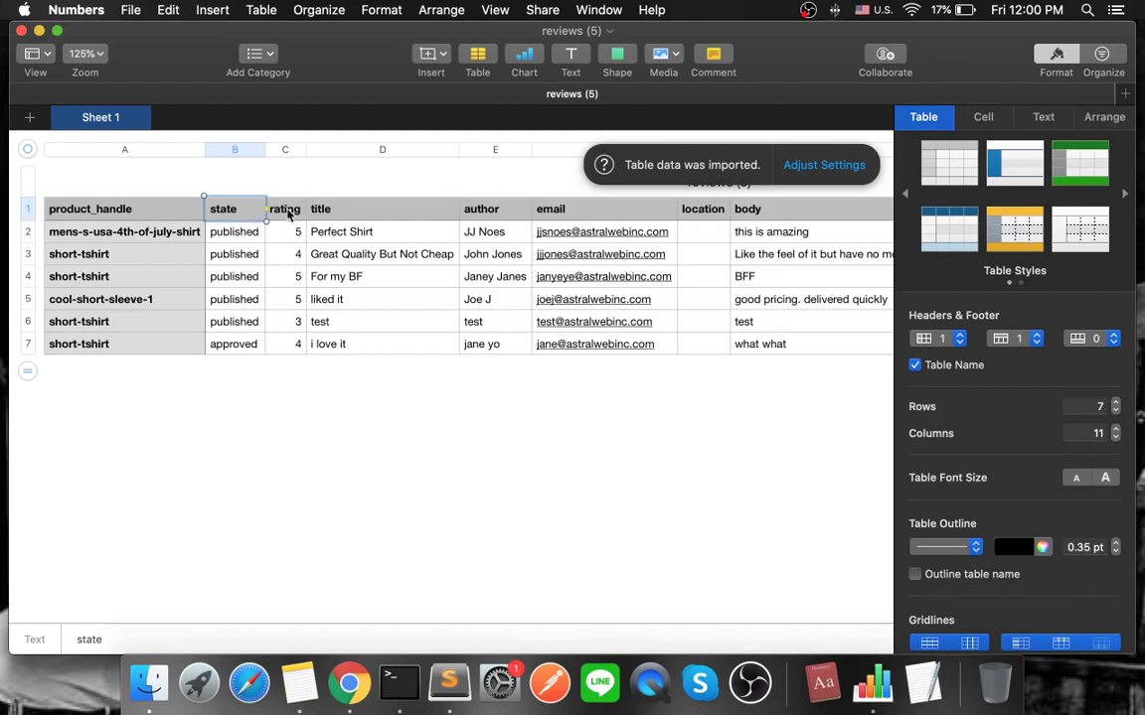
click(287, 214)
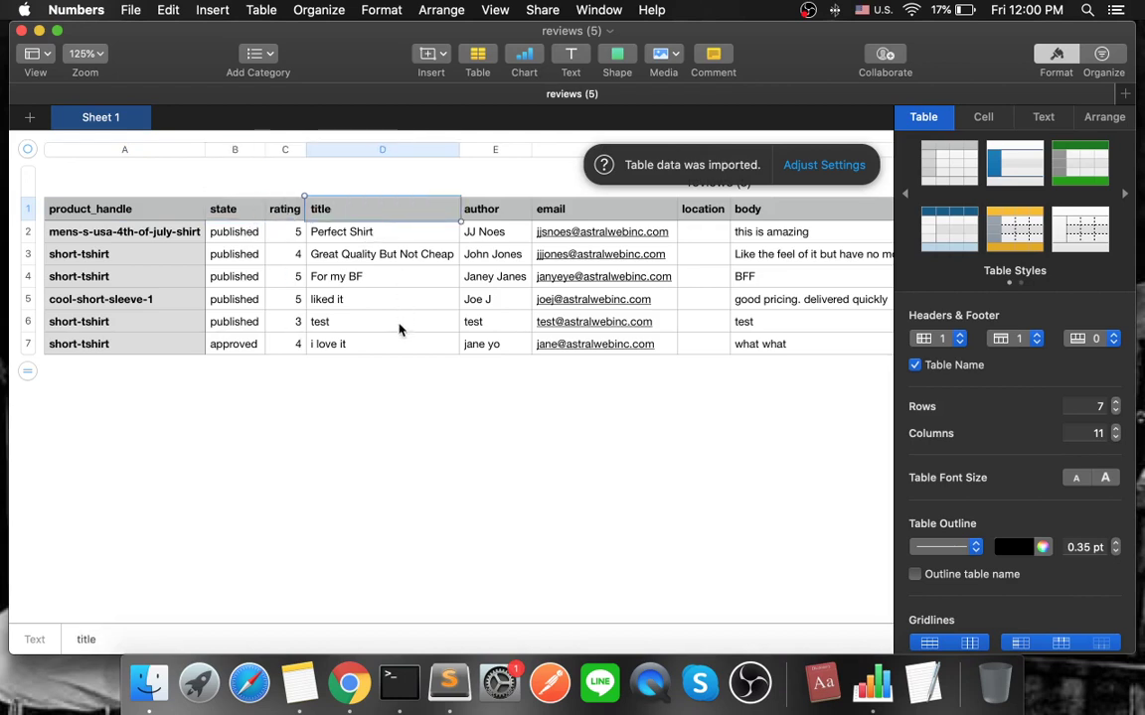
drag(482, 210, 502, 343)
drag(609, 203, 611, 369)
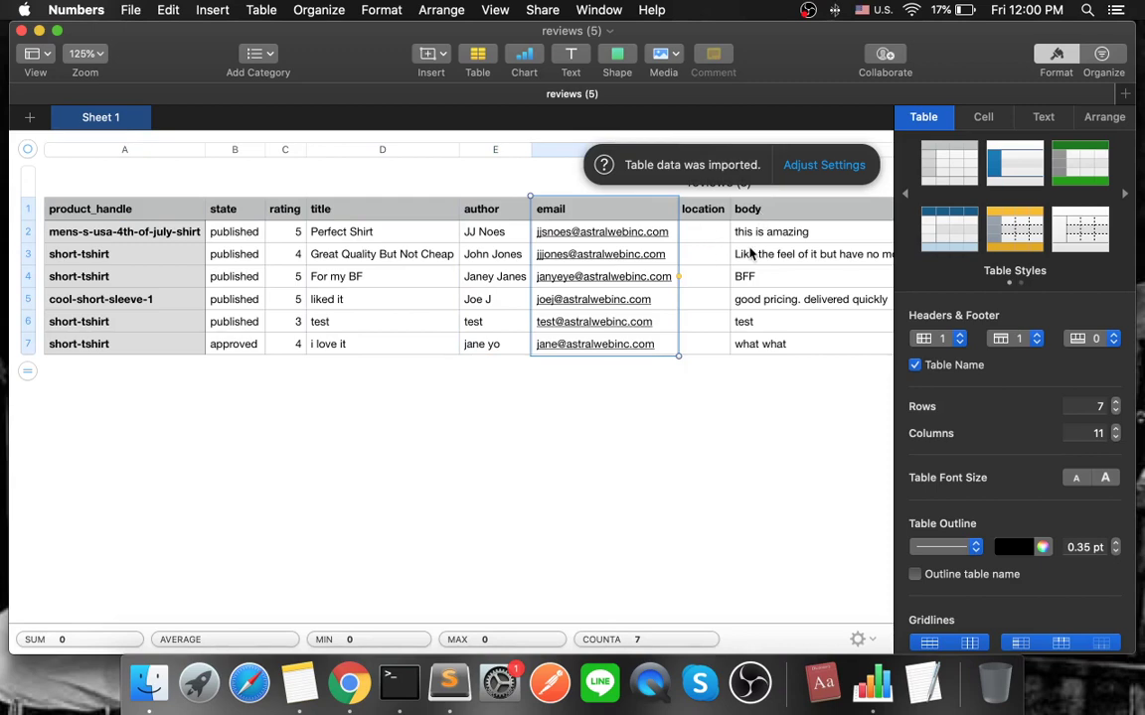
Inspect the body through replied_at columns, then switch back to the Shopify reviews page.
scroll(752, 255, right, 6)
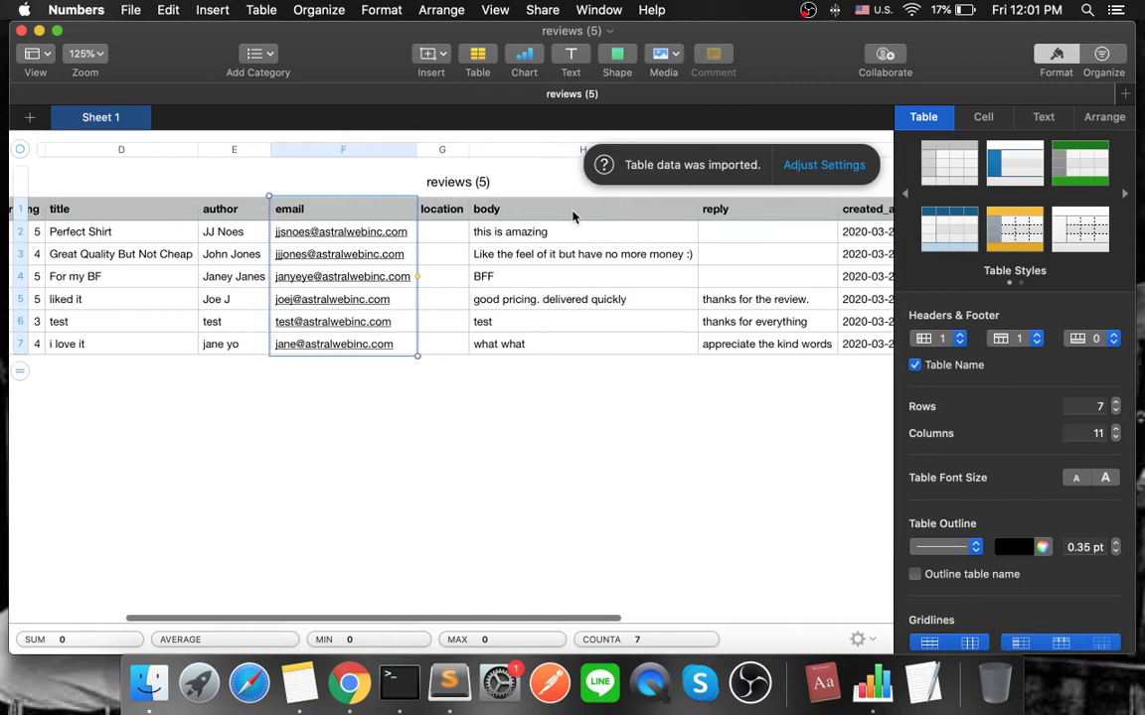
drag(573, 217, 573, 341)
scroll(779, 296, right, 3)
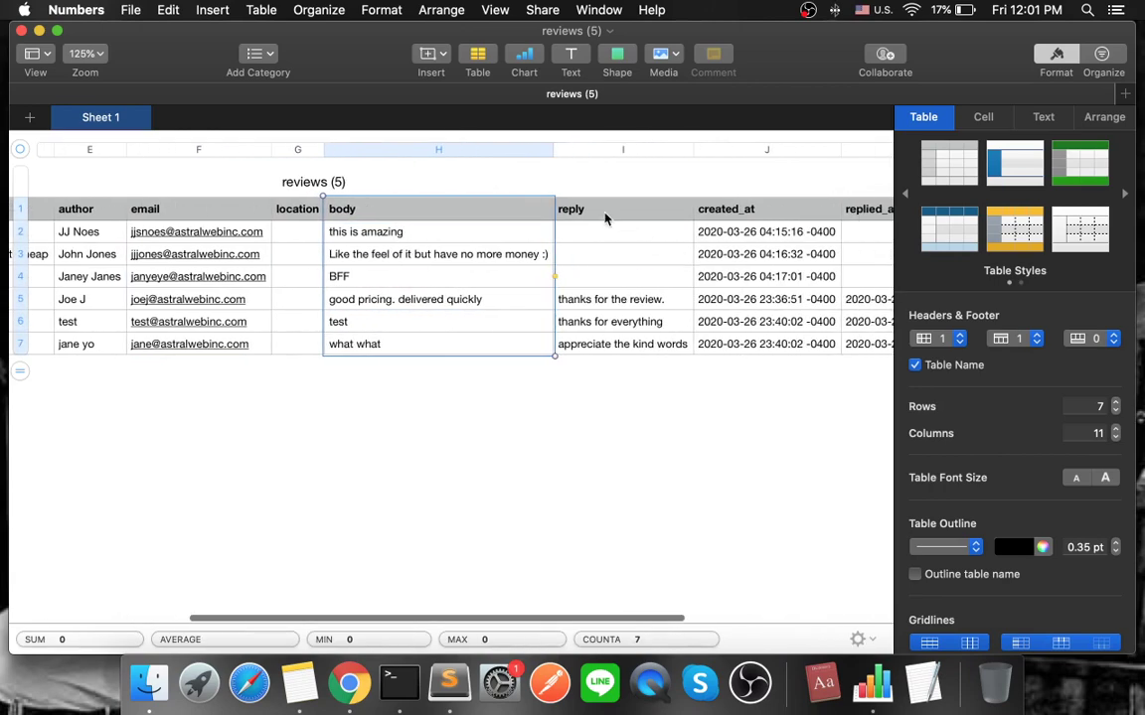
drag(605, 219, 616, 333)
scroll(779, 217, right, 3)
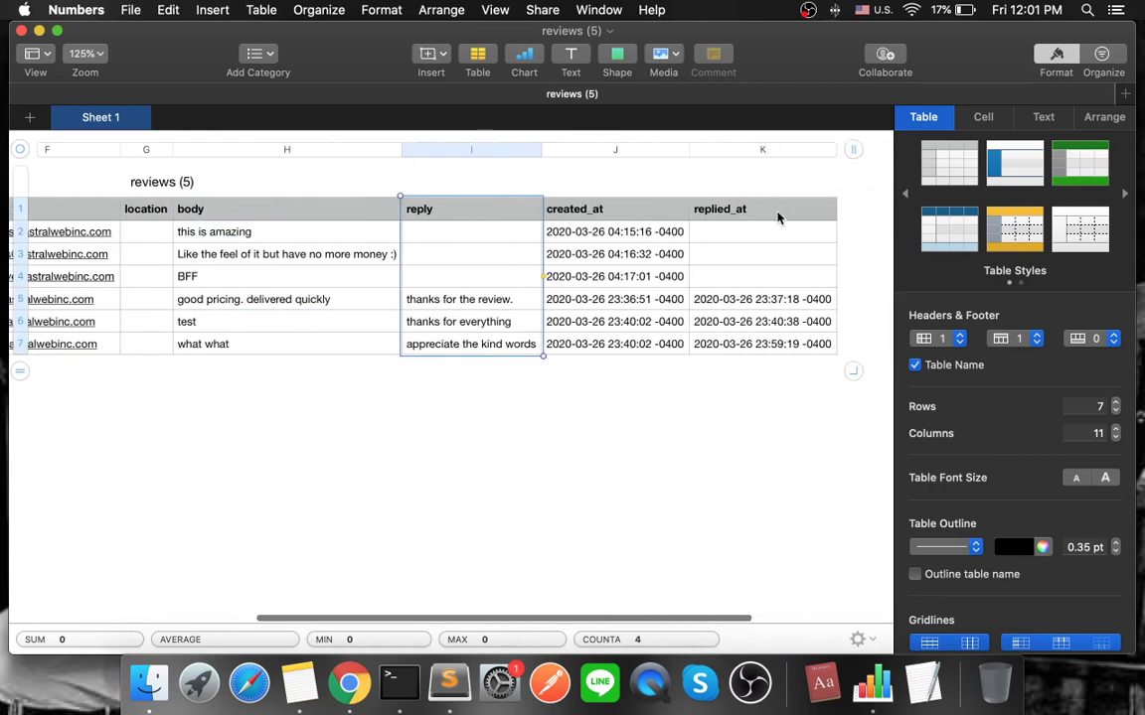
drag(595, 211, 597, 340)
drag(770, 220, 773, 354)
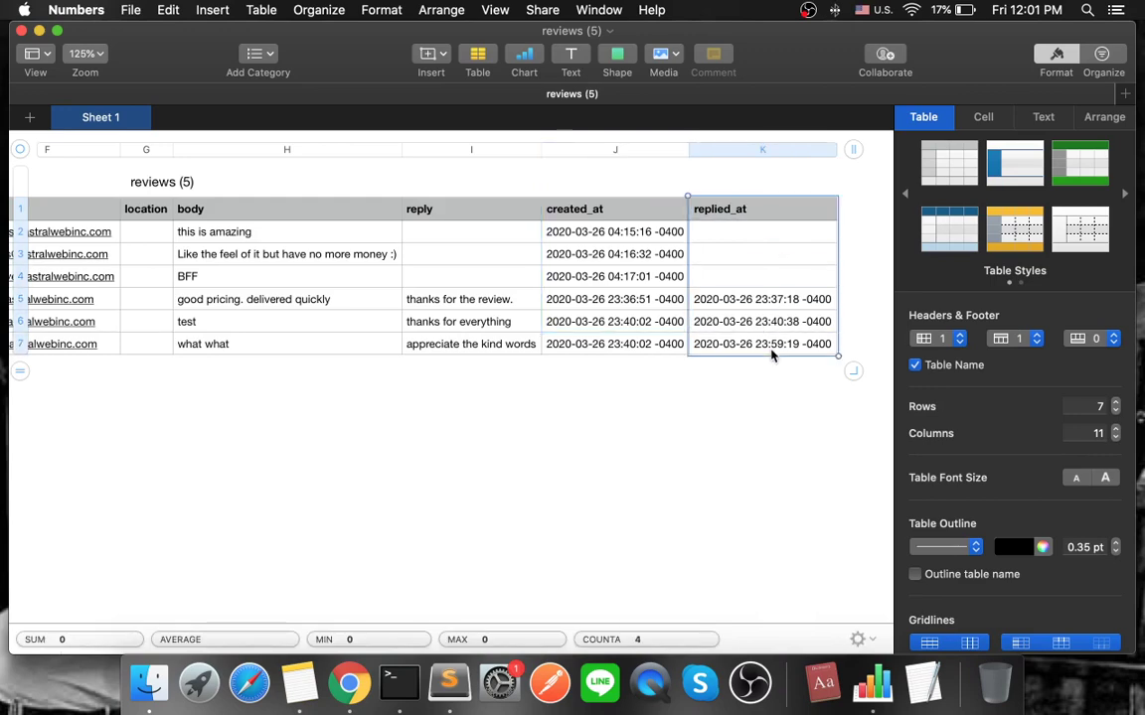
key(ctrl+Right)
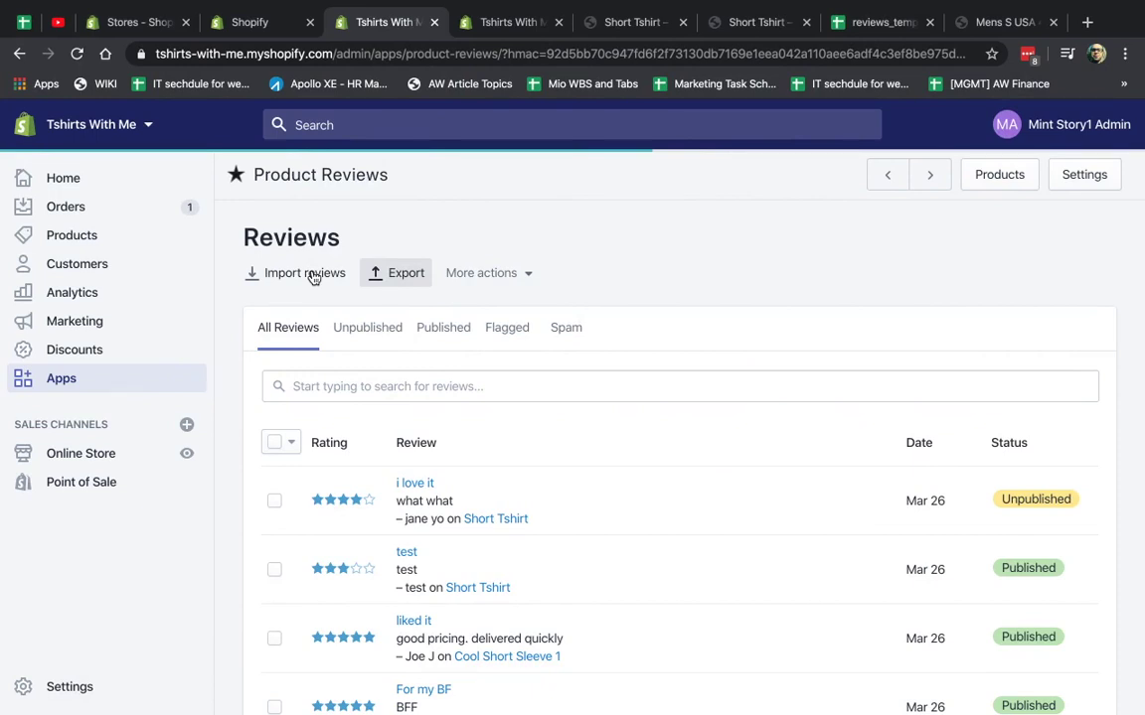
Download reviews_template.csv from the Import reviews dialog and view it in Google Sheets.
click(313, 277)
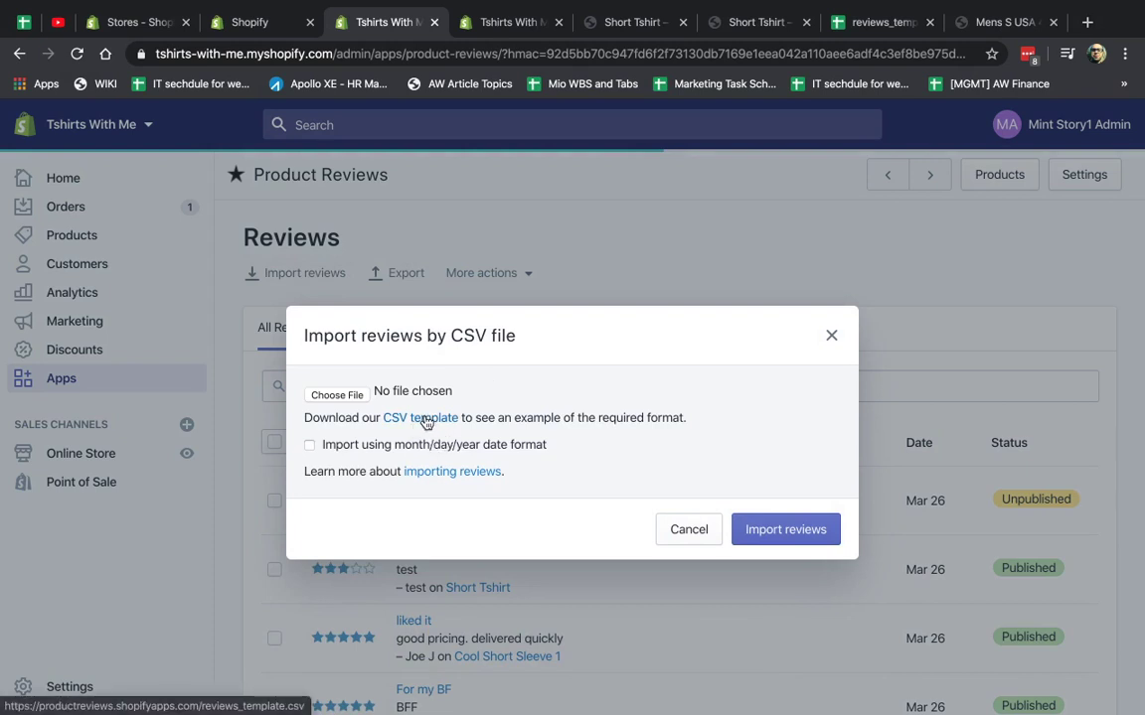
click(425, 418)
click(867, 22)
Select the reviews_template header row and compare its columns with the Numbers export.
click(563, 342)
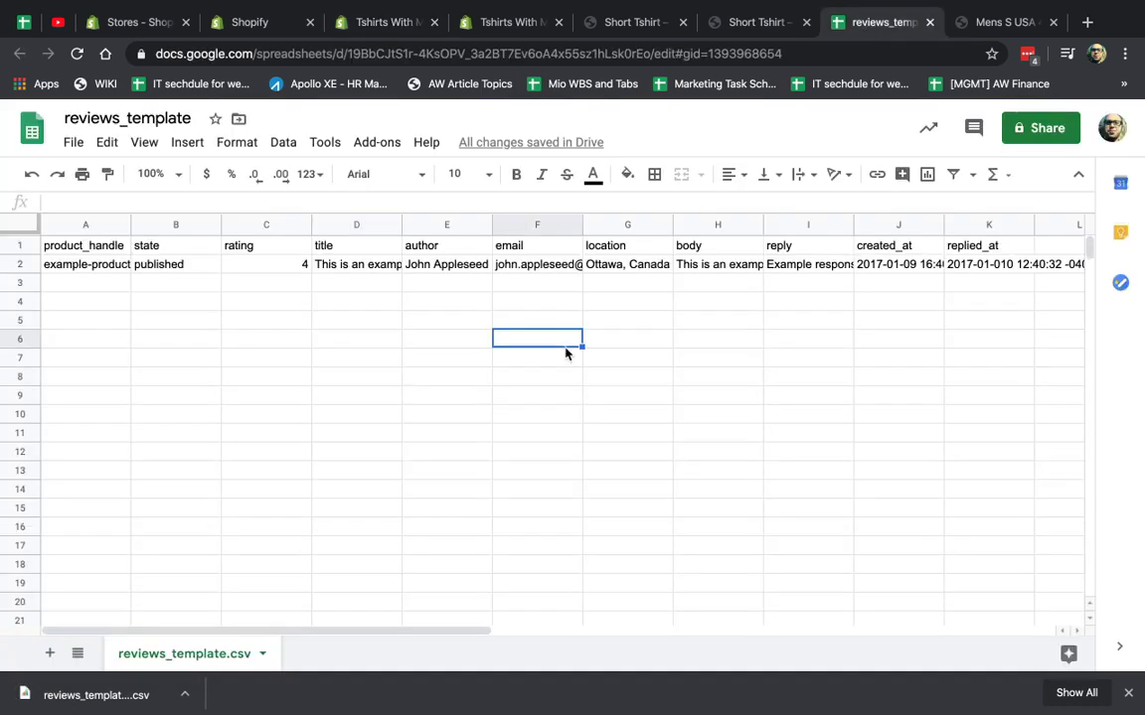
click(246, 431)
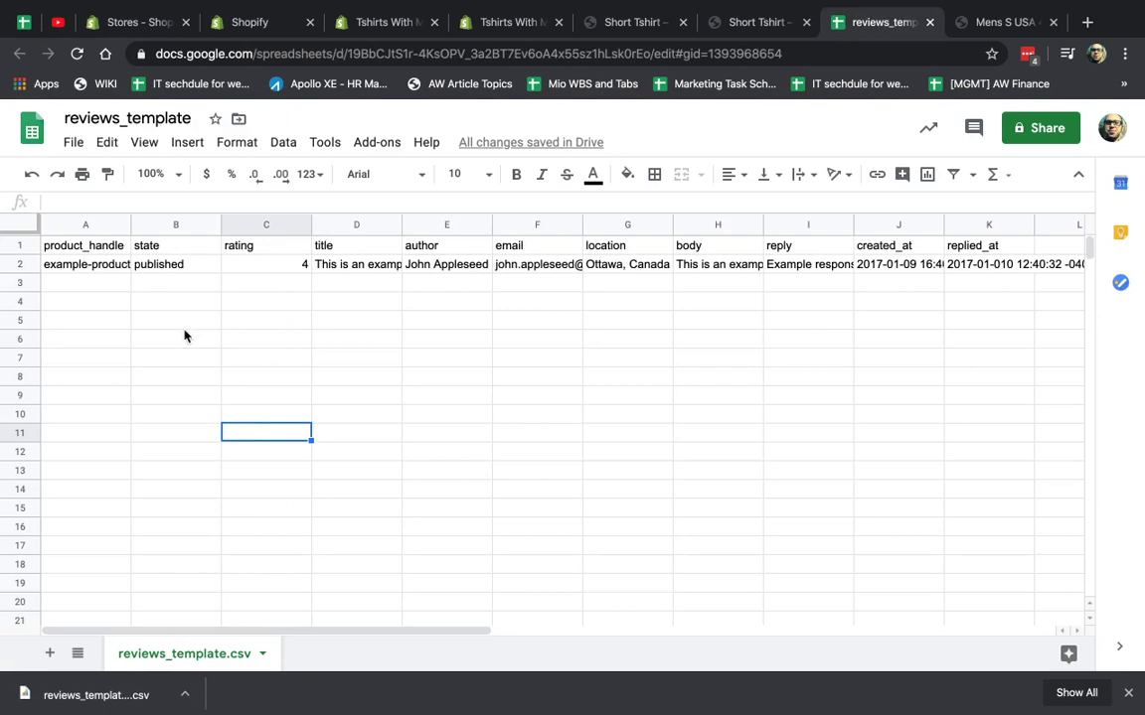
click(113, 266)
click(22, 245)
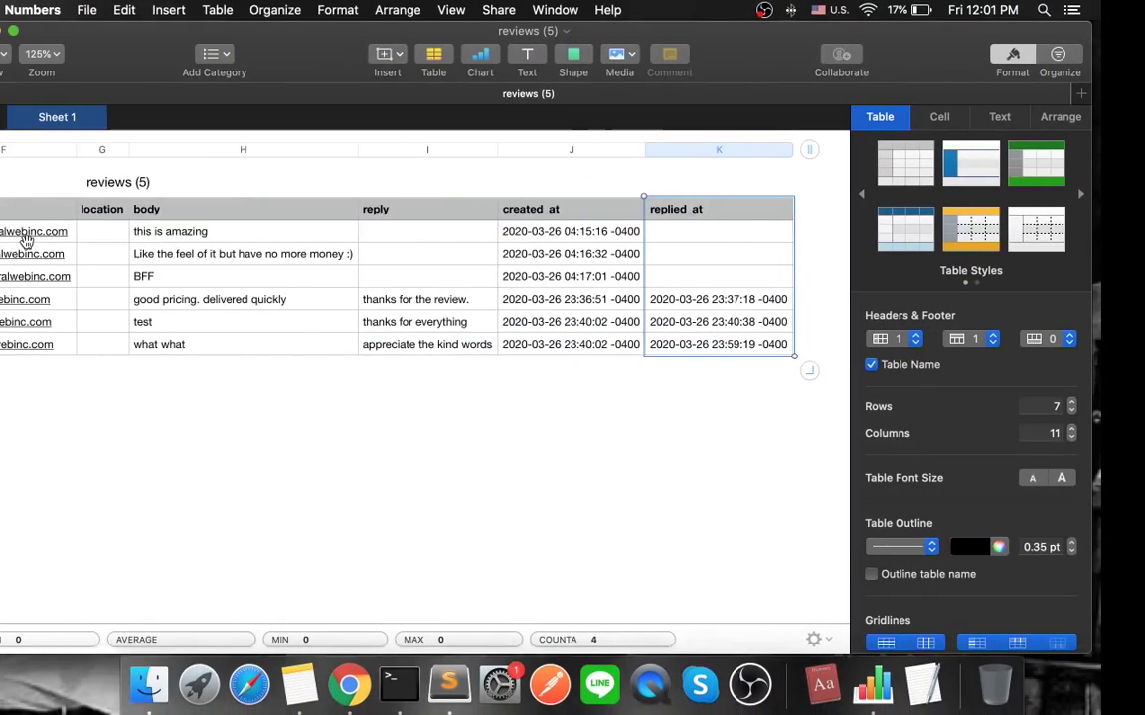
scroll(109, 224, left, 10)
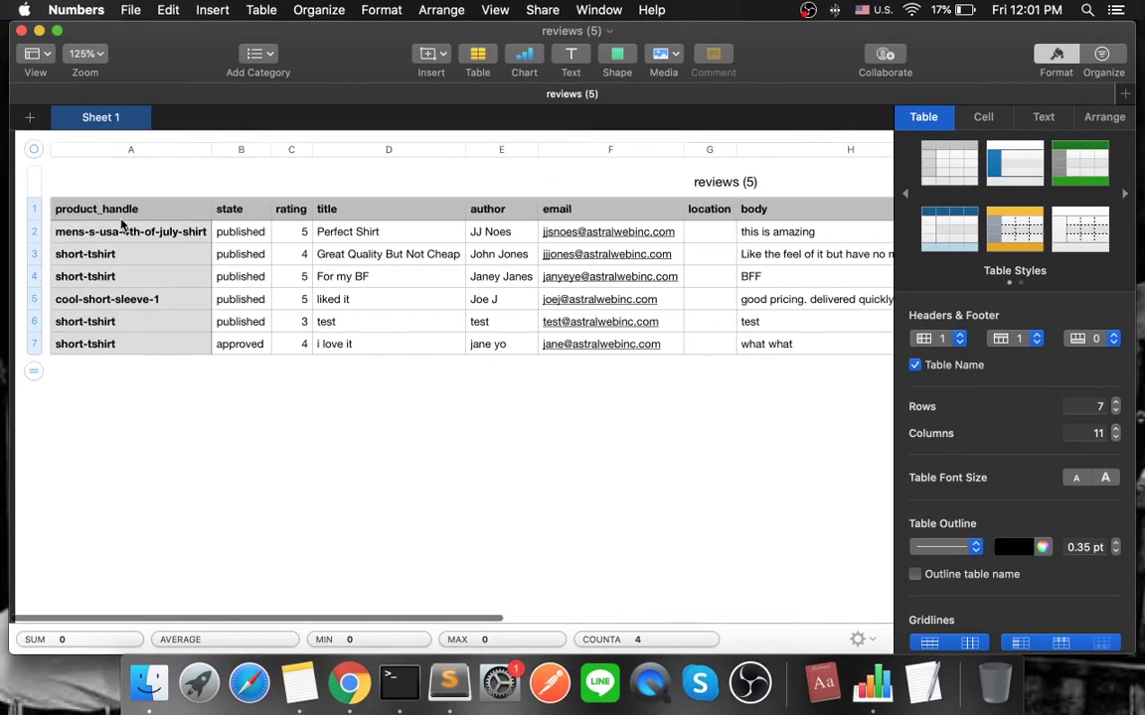
key(ctrl+Right)
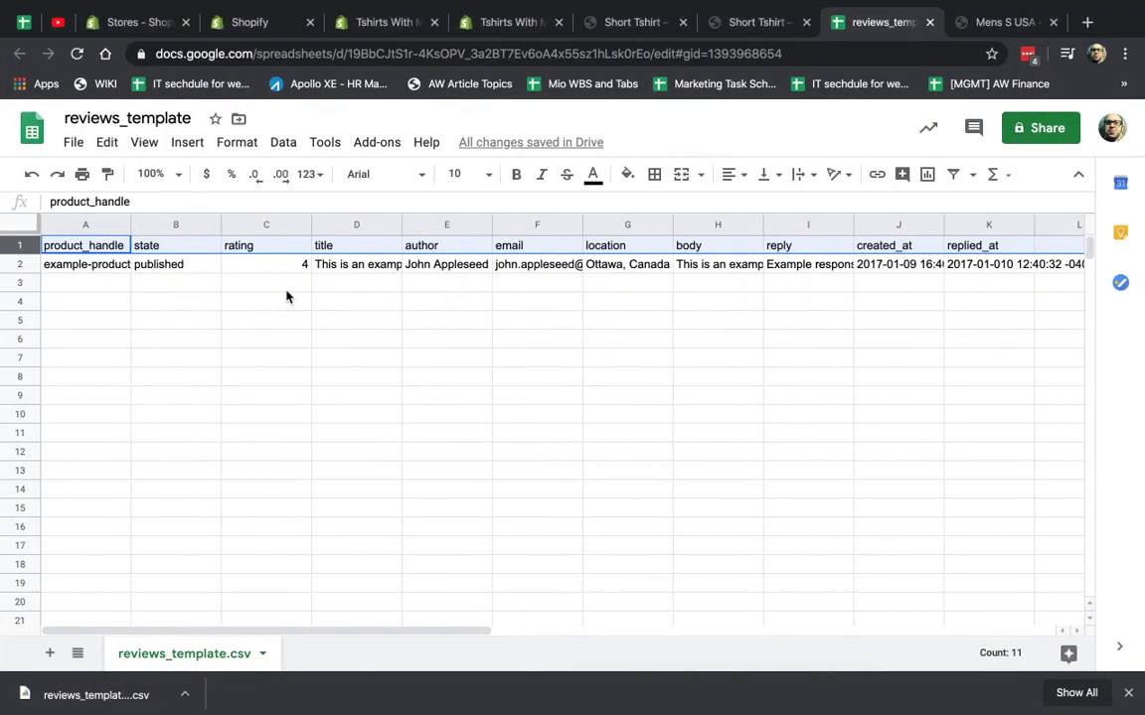
Check the example handle in A2, select empty cell A4, then view the Short Tshirt page.
click(286, 288)
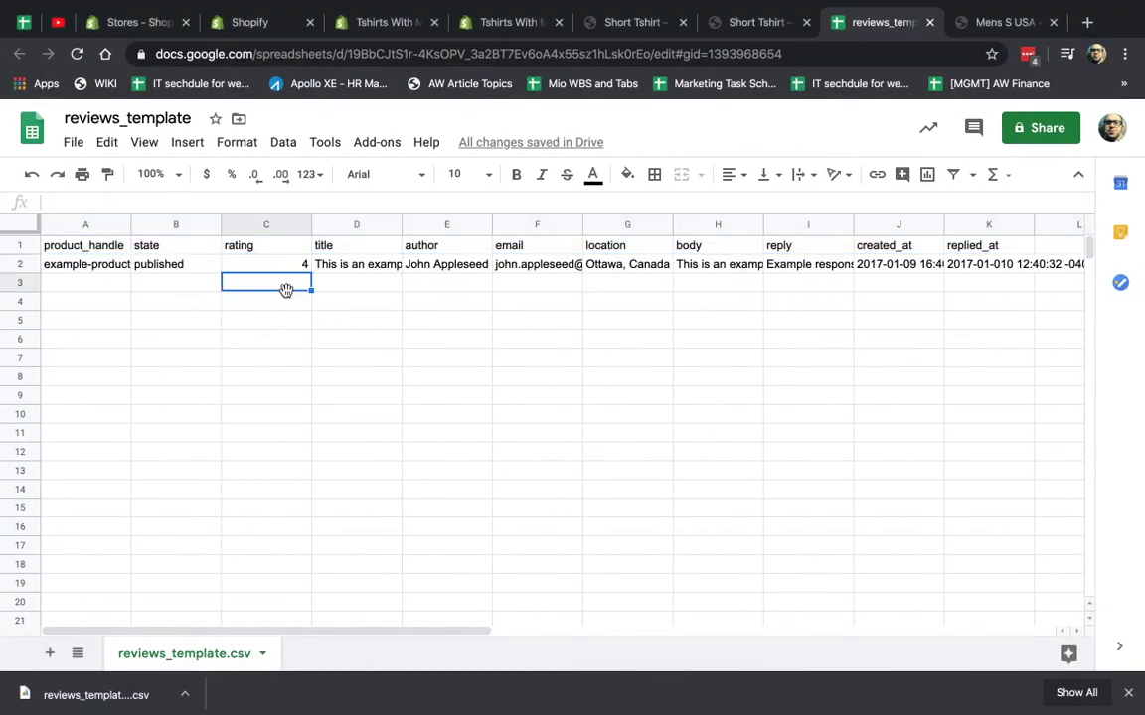
click(60, 266)
click(97, 302)
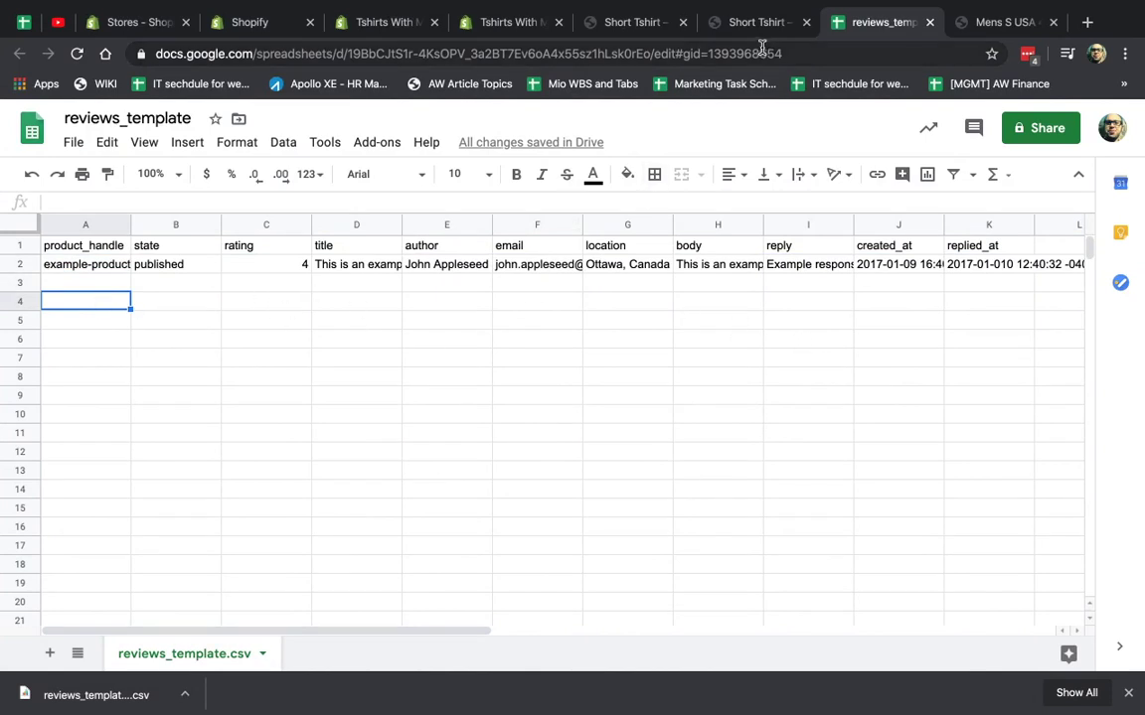
click(722, 26)
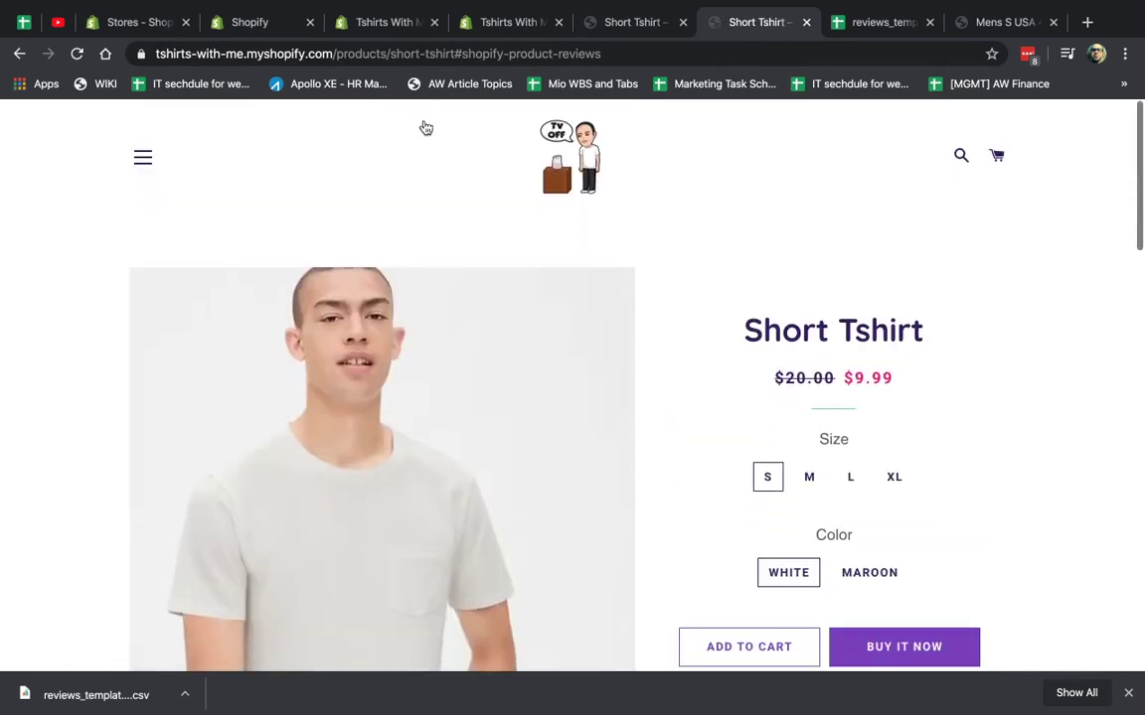
Open the test gift card product from the store's Products list.
click(497, 22)
click(388, 22)
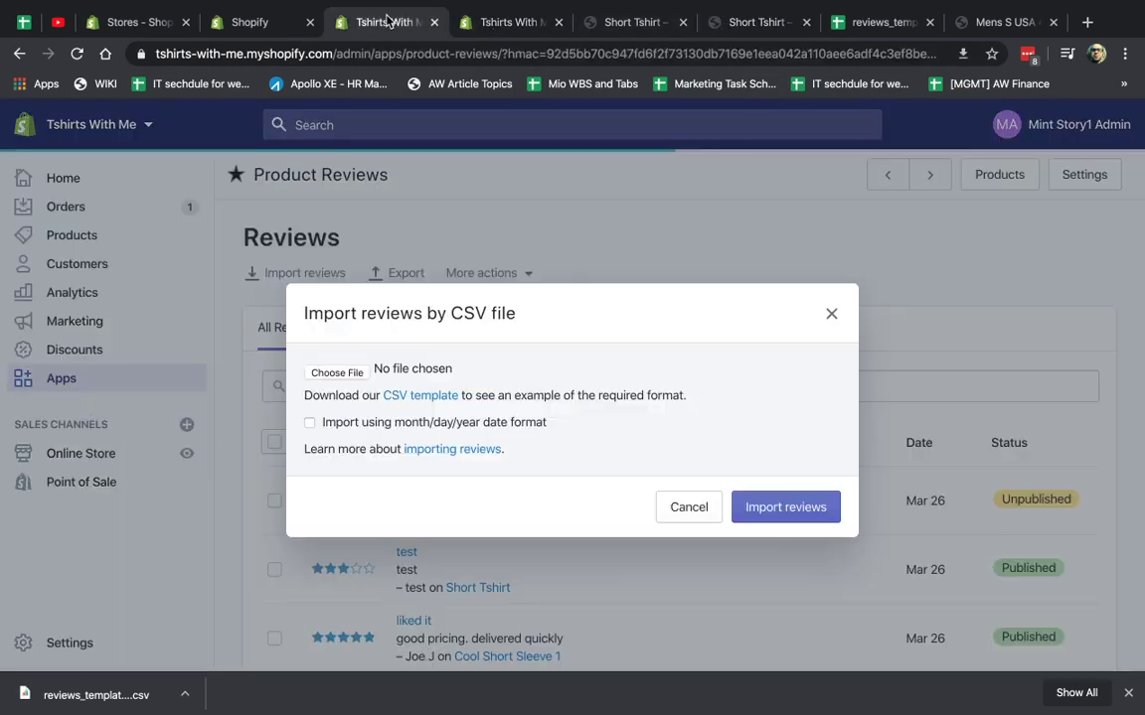
click(509, 22)
click(74, 234)
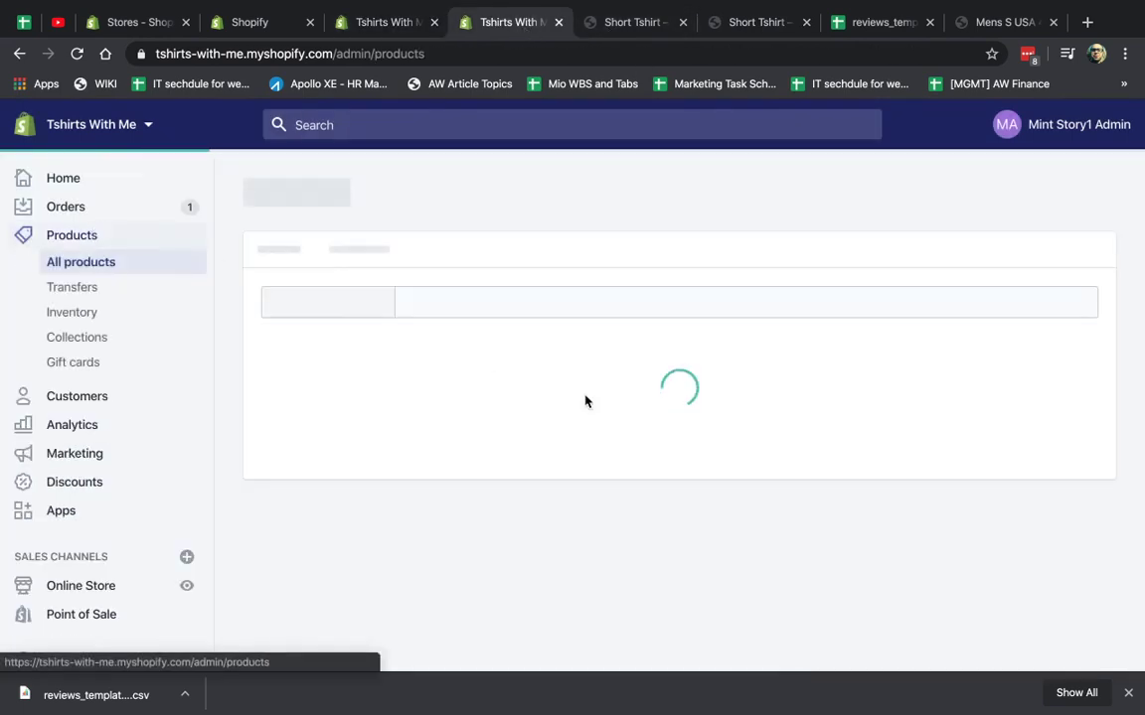
scroll(699, 425, down, 3)
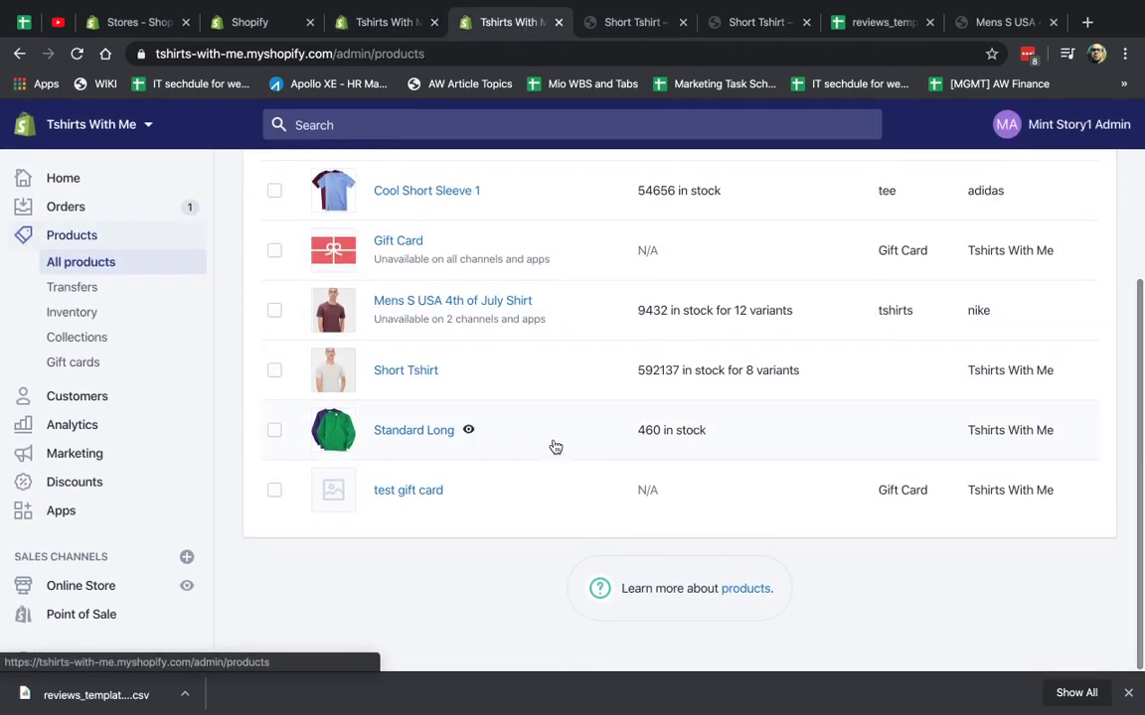
click(418, 492)
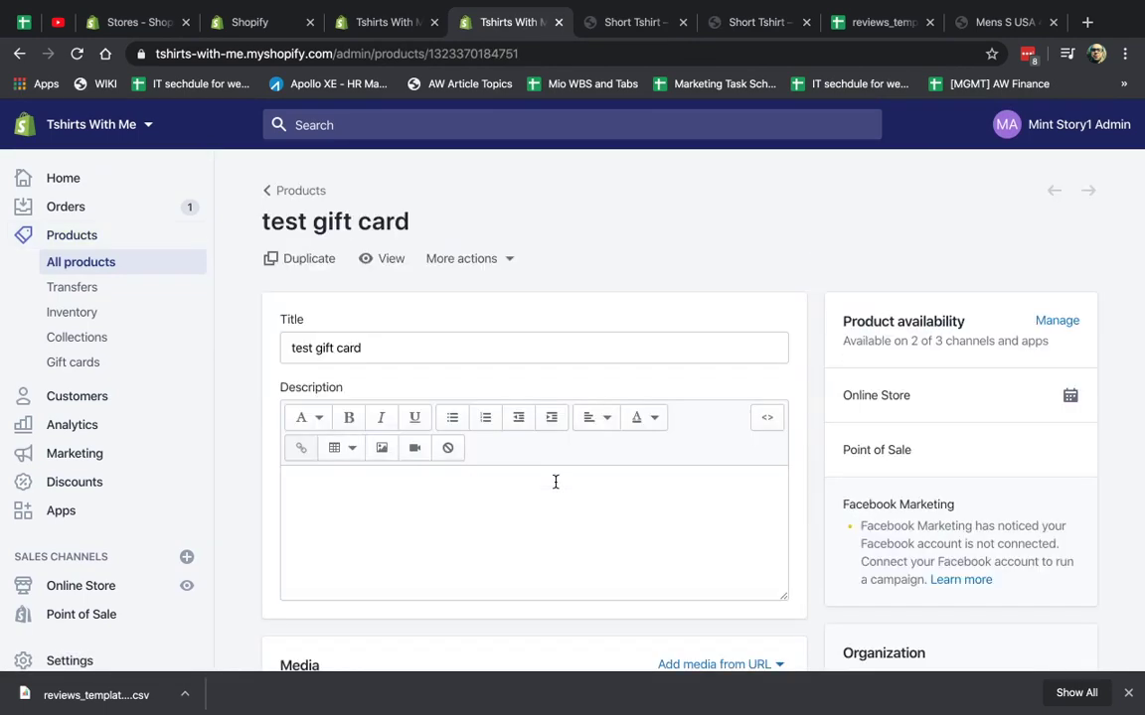
Copy the test-gift-card URL handle from its search engine listing settings.
scroll(657, 498, down, 10)
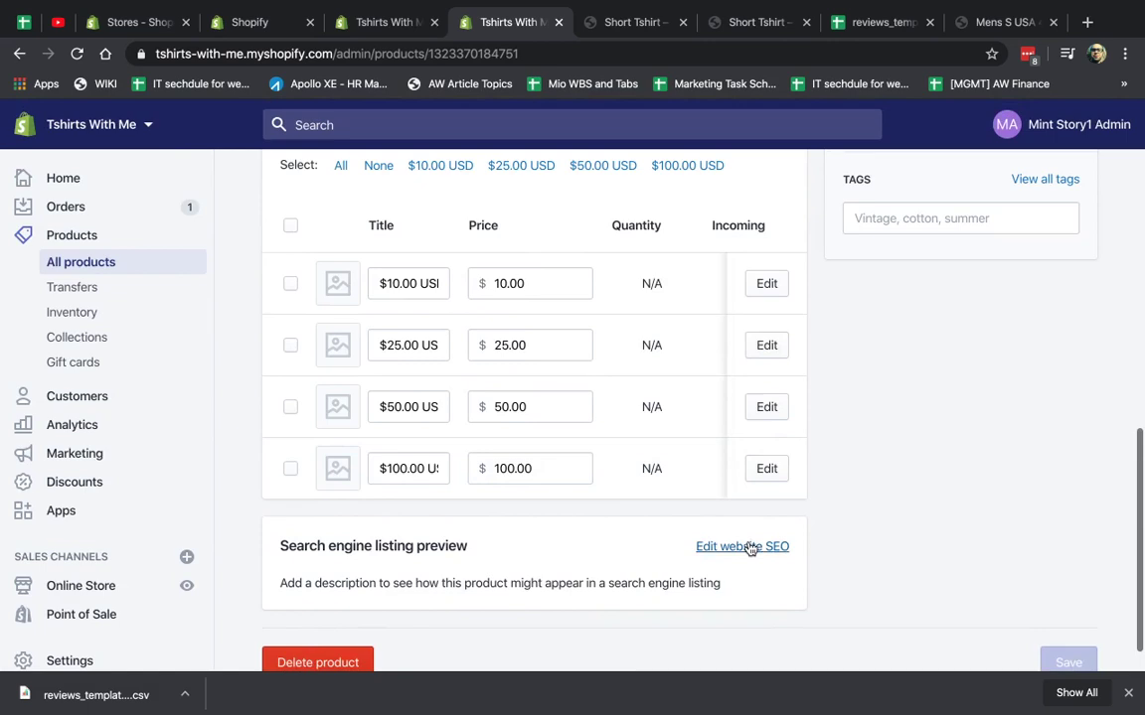
click(750, 547)
scroll(745, 546, down, 4)
drag(314, 505, 604, 527)
triple_click(604, 528)
key(ctrl+c)
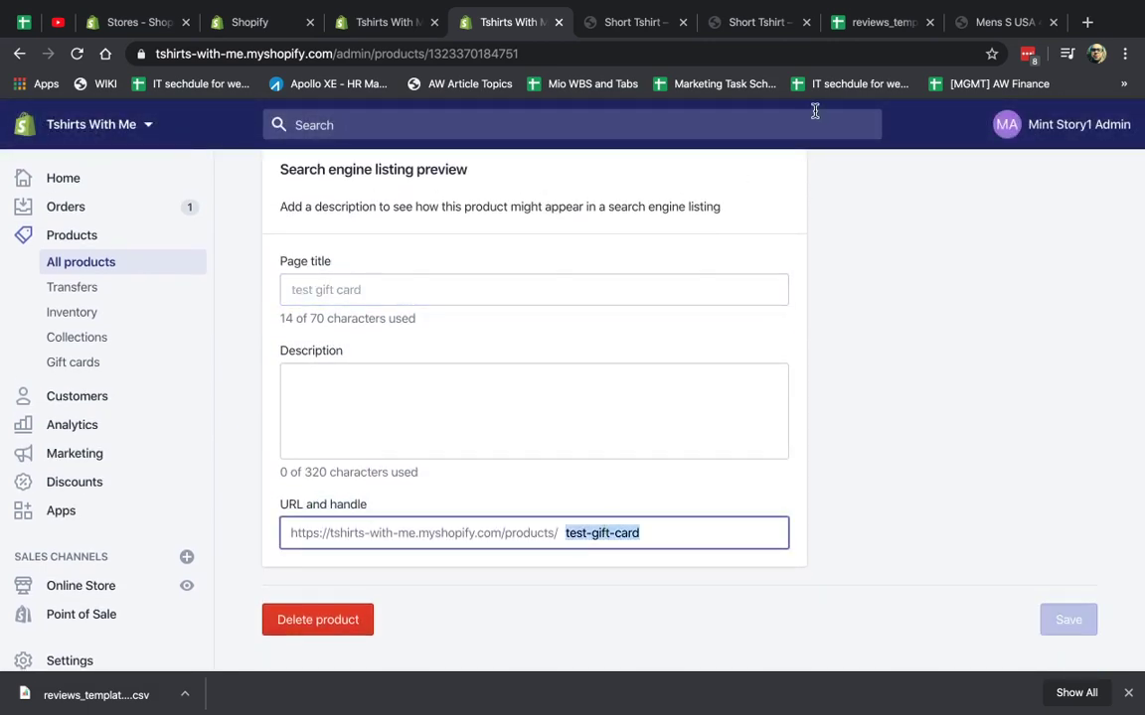
click(868, 30)
Fill row 4 with the pasted product handle, state published and rating 5.
key(ctrl+v)
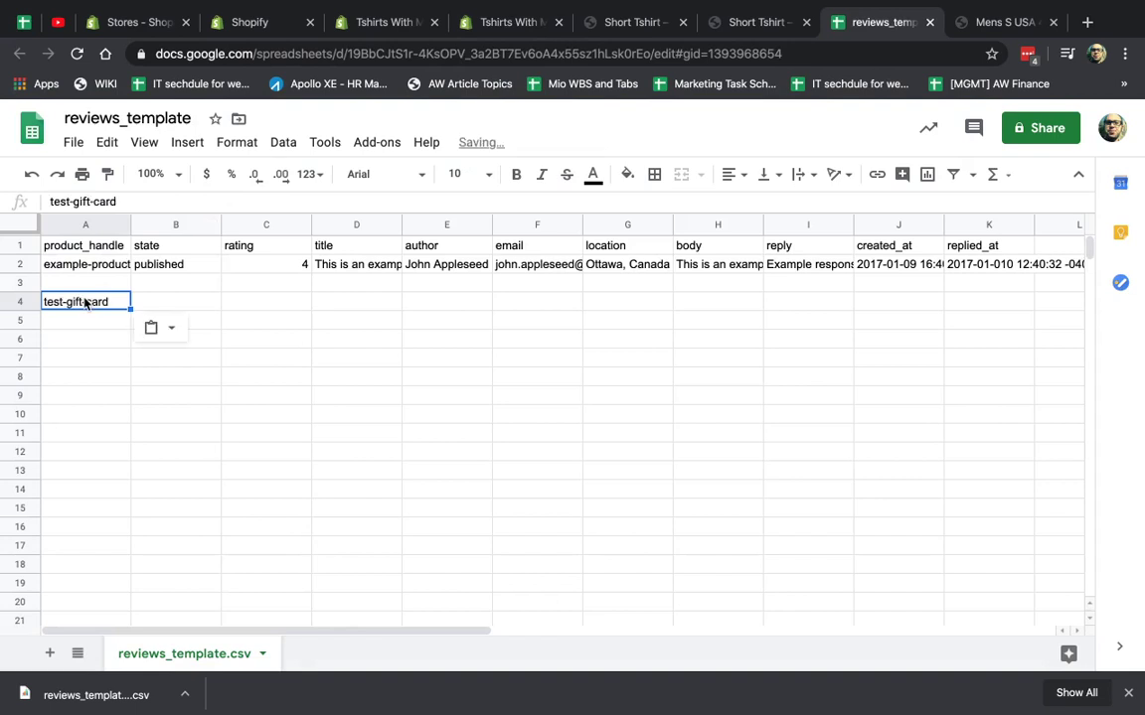
click(175, 303)
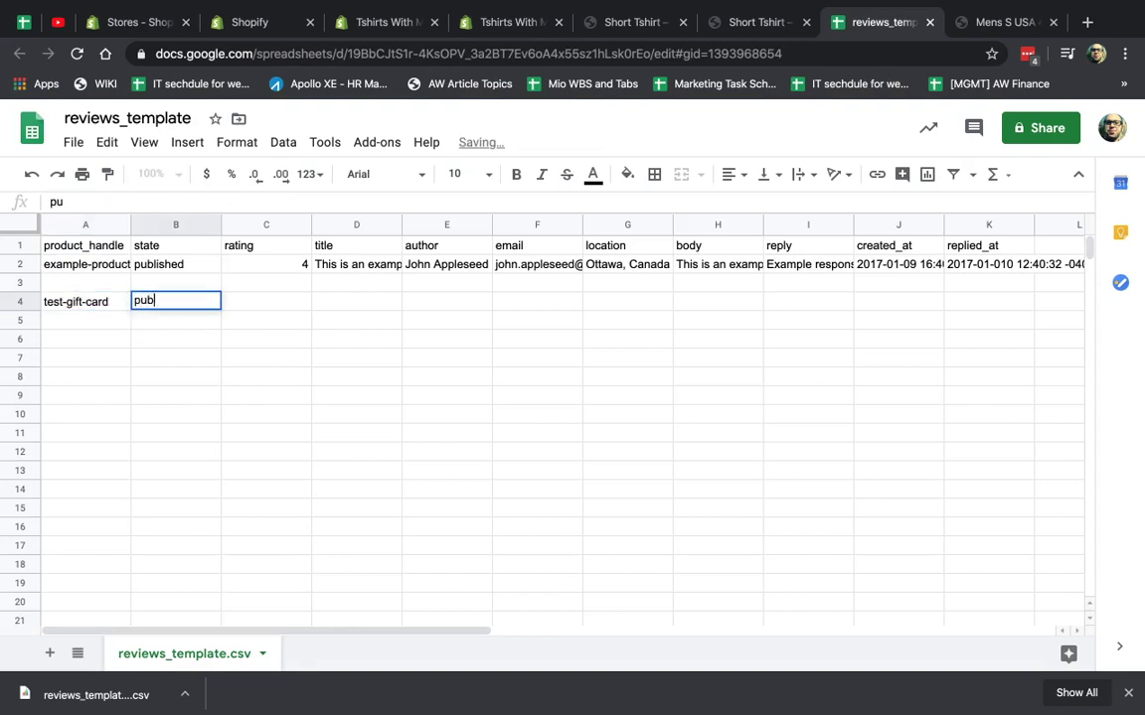
click(159, 264)
key(ctrl+c)
click(176, 301)
key(ctrl+v)
click(268, 308)
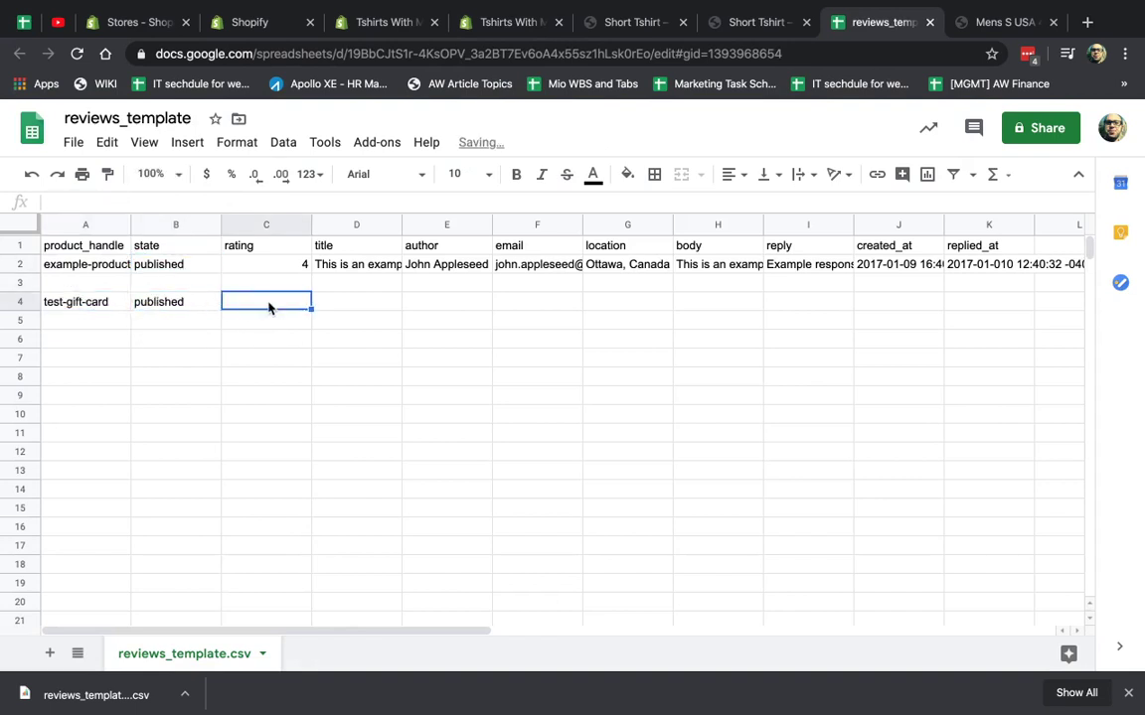
text(5)
Enter the title 'Love it!!!', the reviewer's name and the reviewer's e-mail in row 4.
click(374, 318)
key(Up)
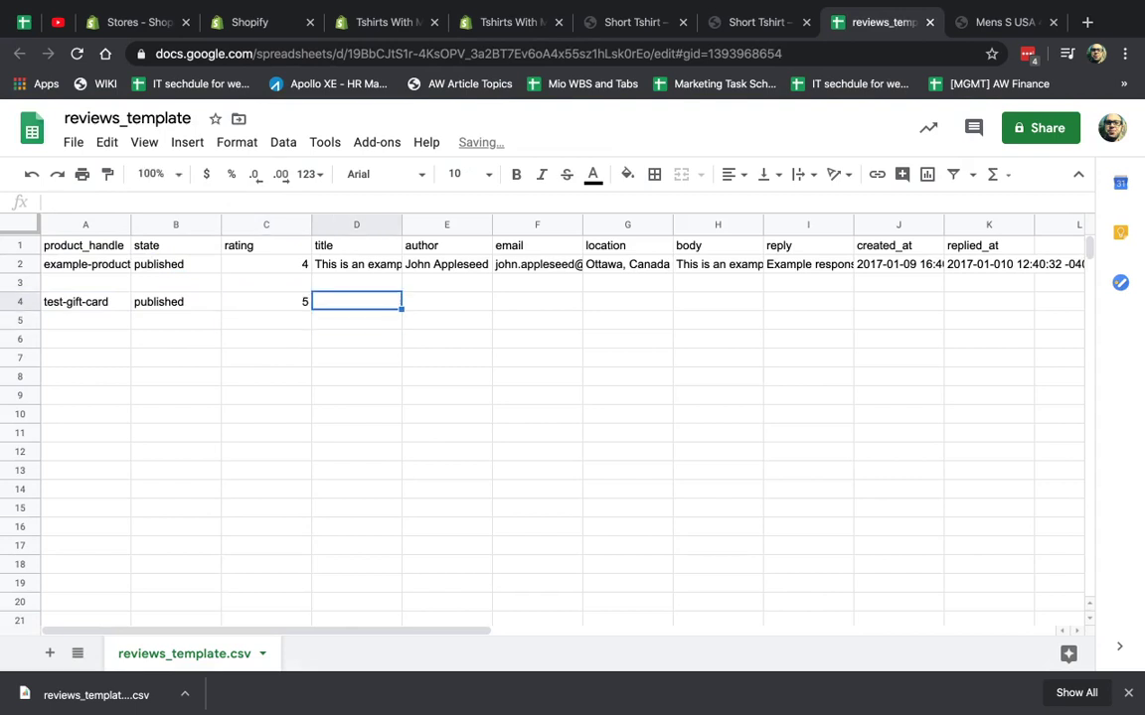
text(Love it!!!)
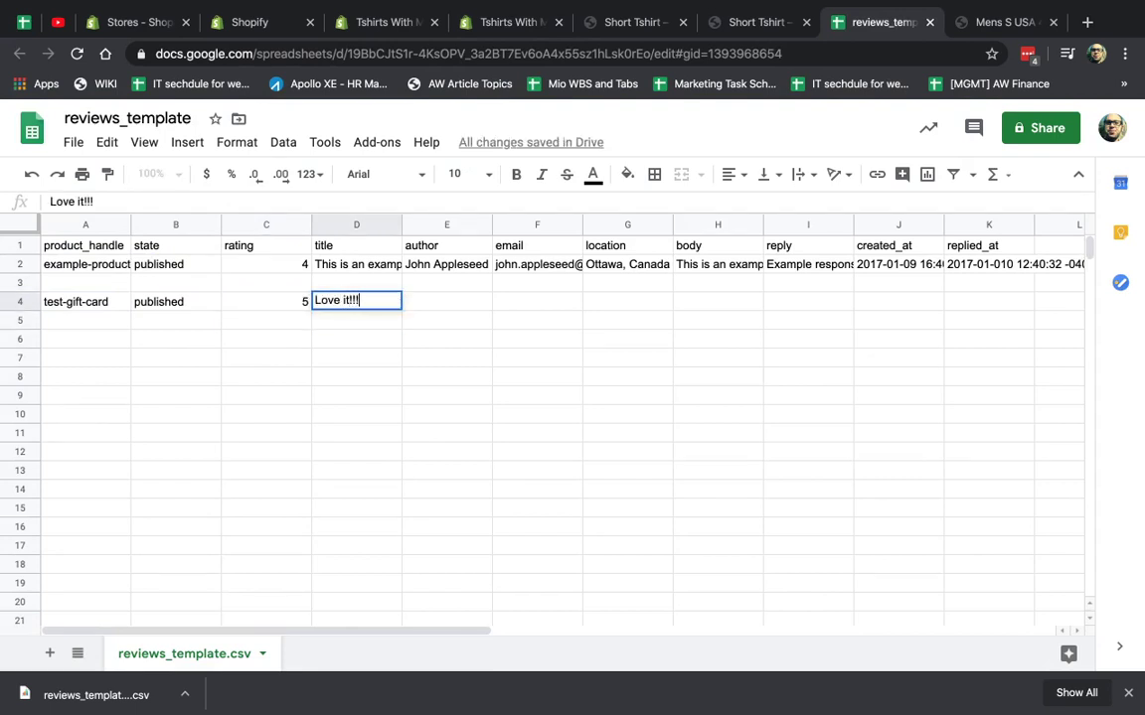
key(Tab)
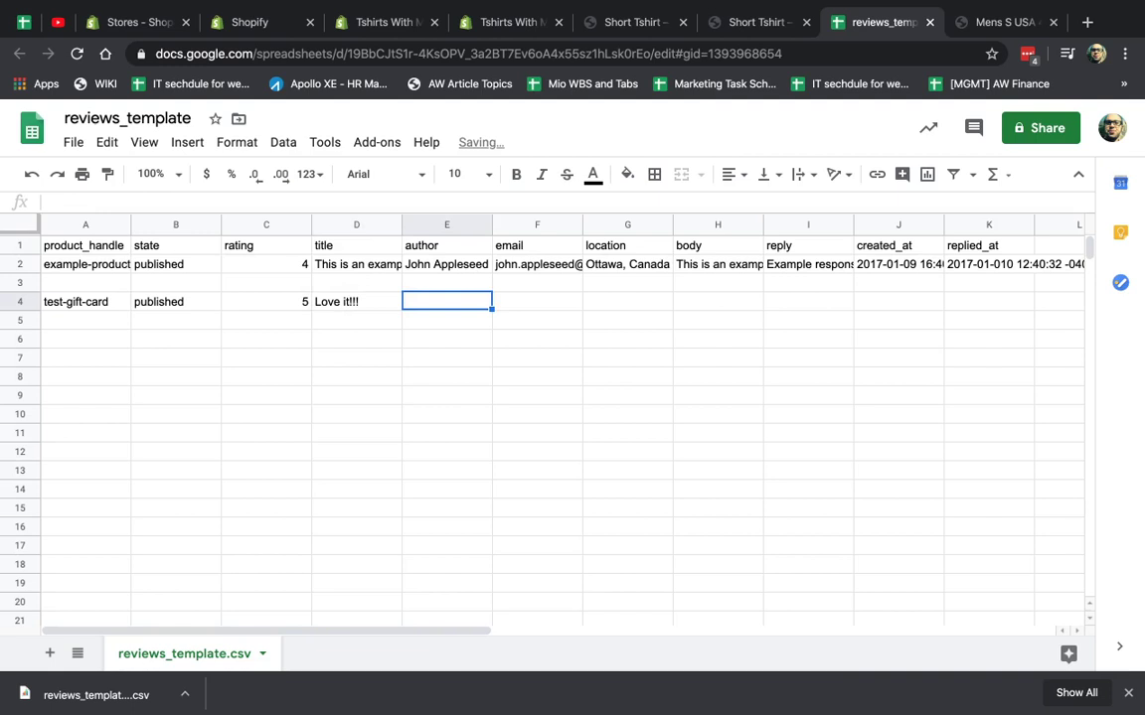
key(Tab)
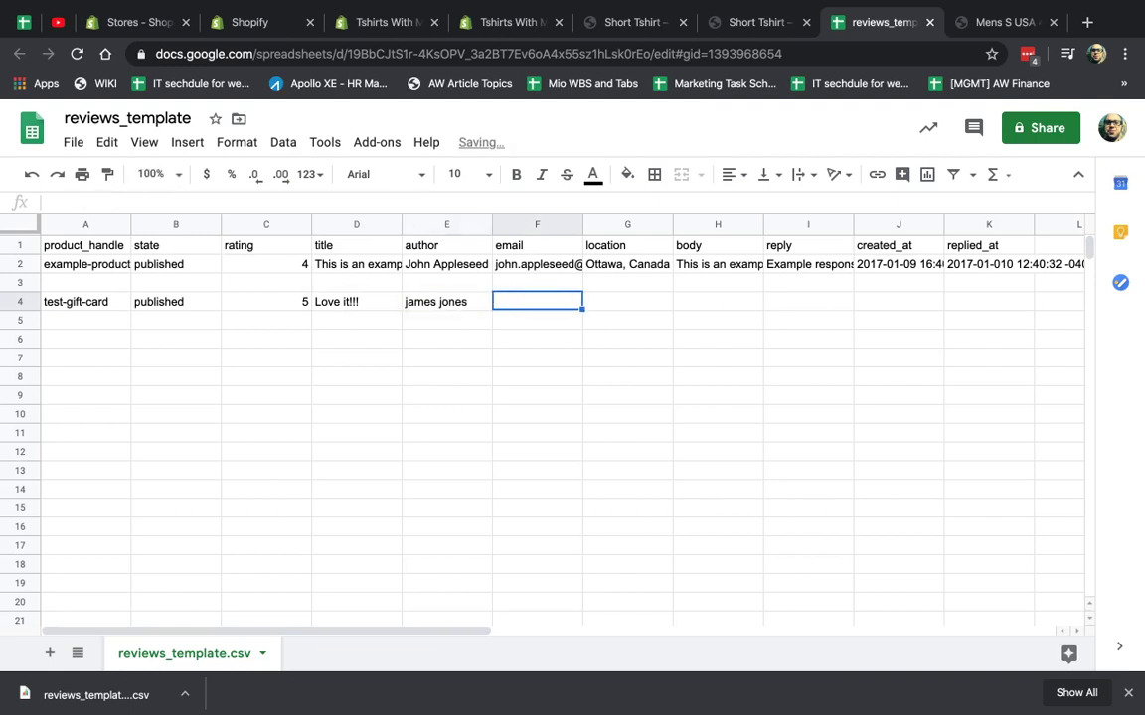
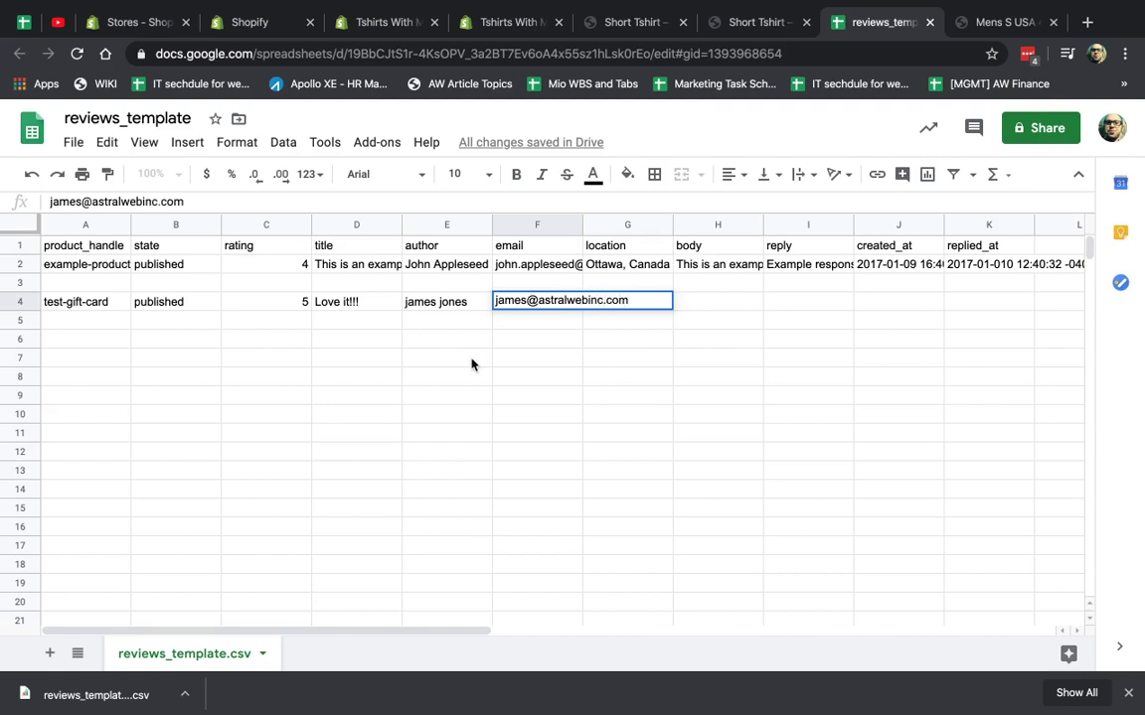
click(470, 362)
Type the review body 'this is atest revie' into H4.
click(668, 264)
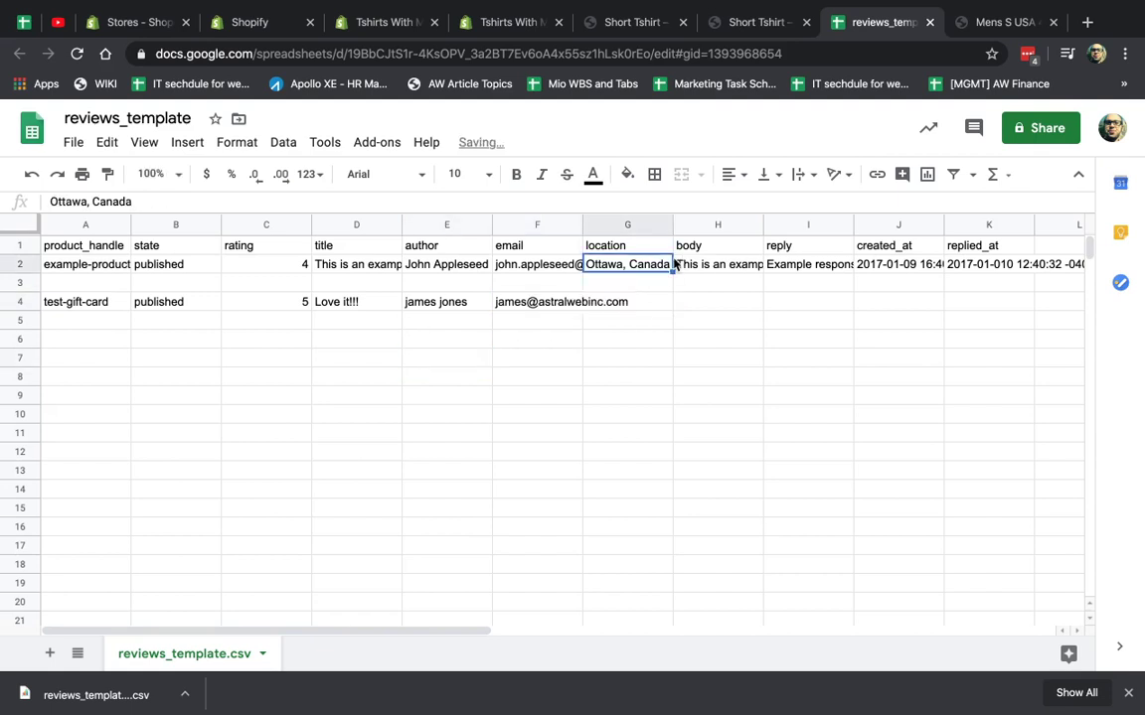
click(668, 302)
click(712, 306)
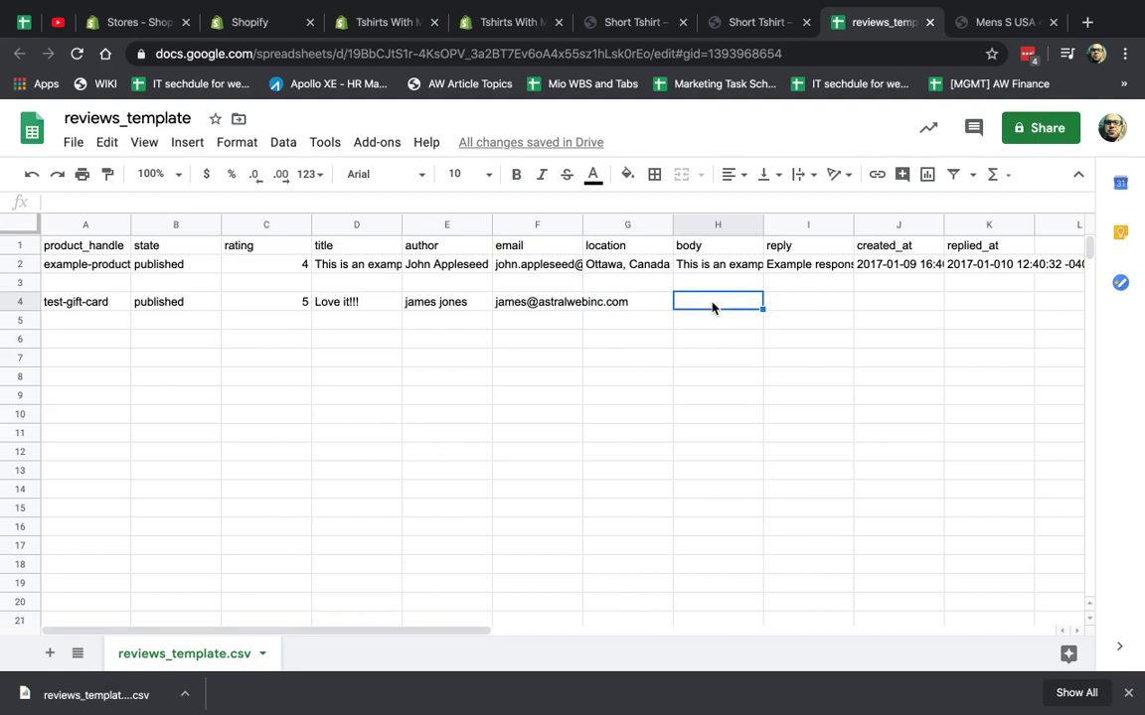
text(this is a)
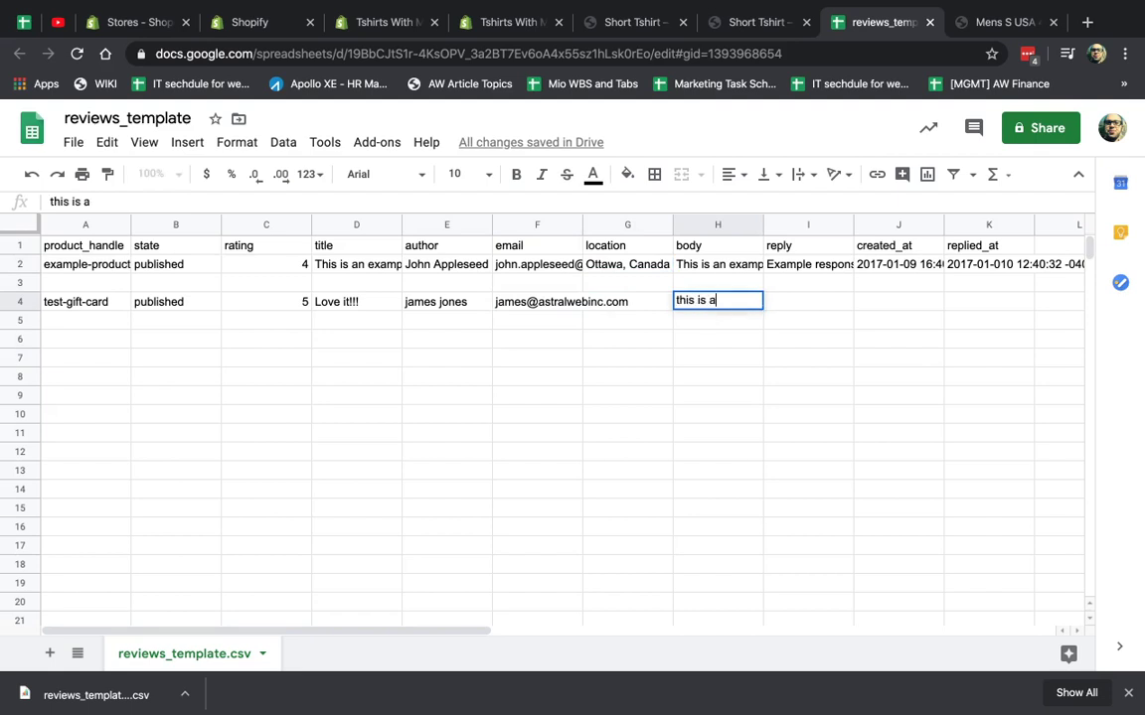
text(test review.)
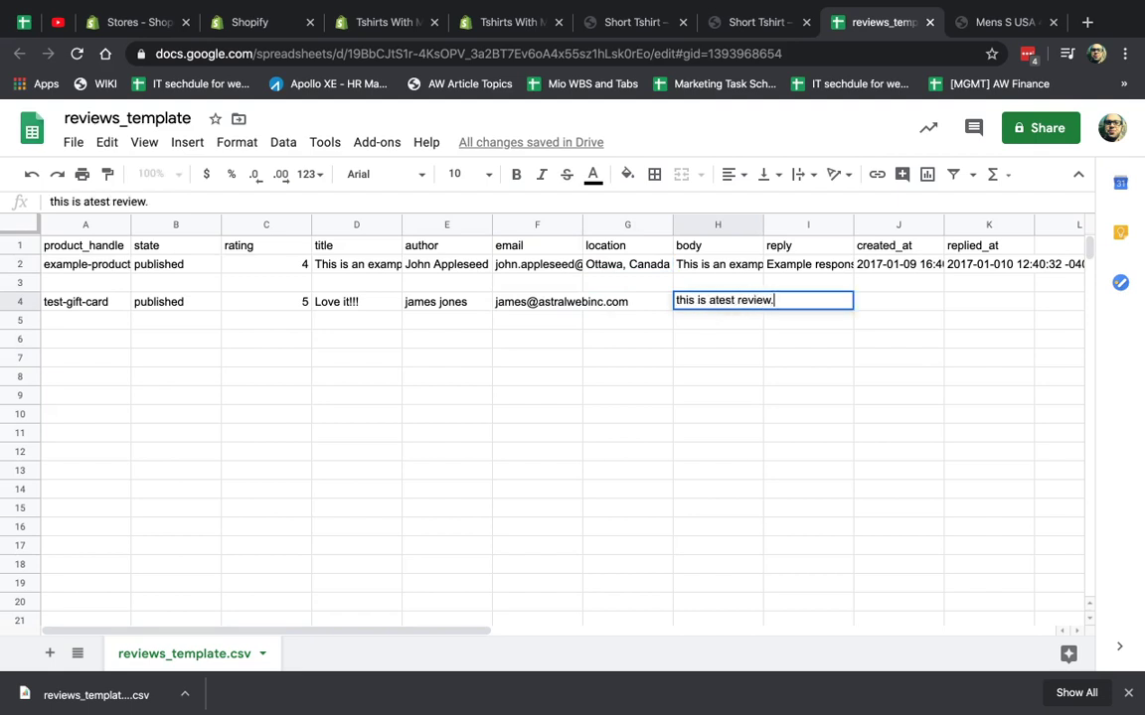
key(Tab)
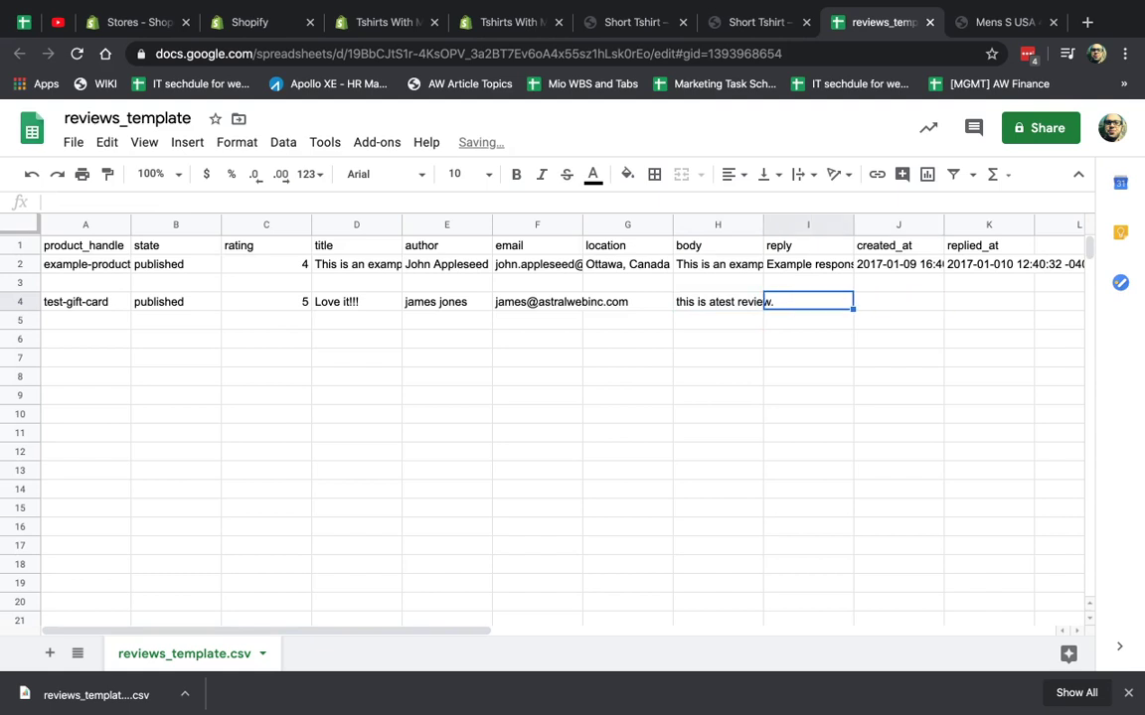
Copy J2's creation date into J4 and change its year to 2020-01-09.
click(898, 301)
click(899, 264)
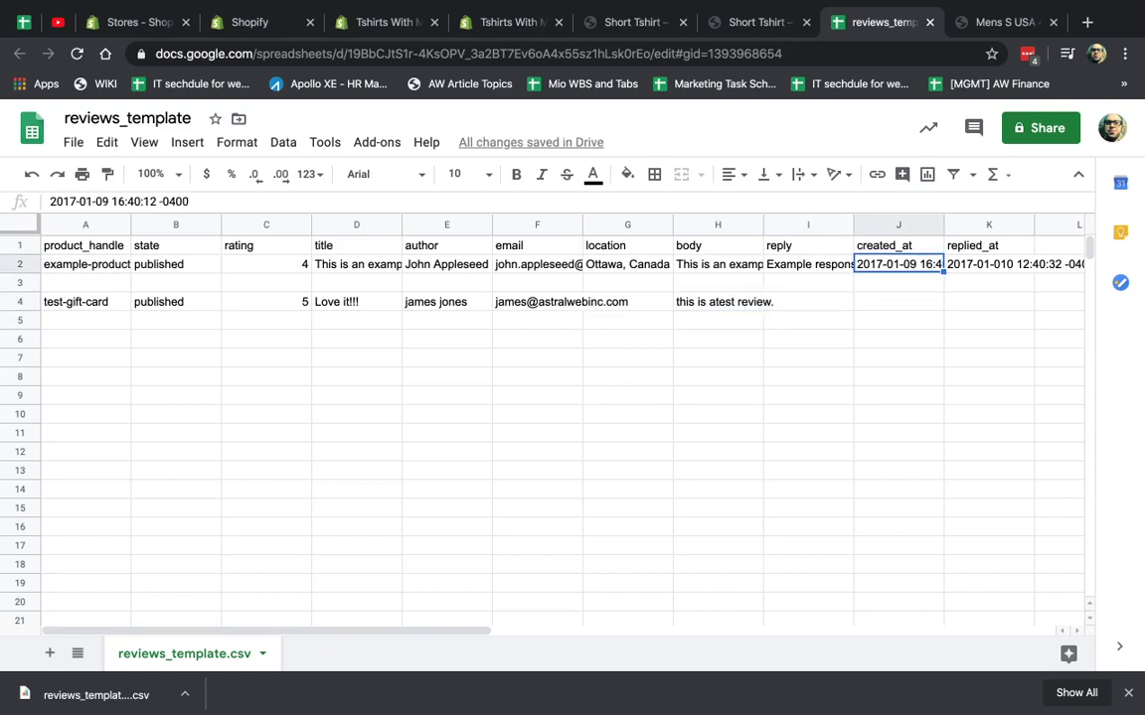
key(ctrl+c)
key(Down)
key(Down)
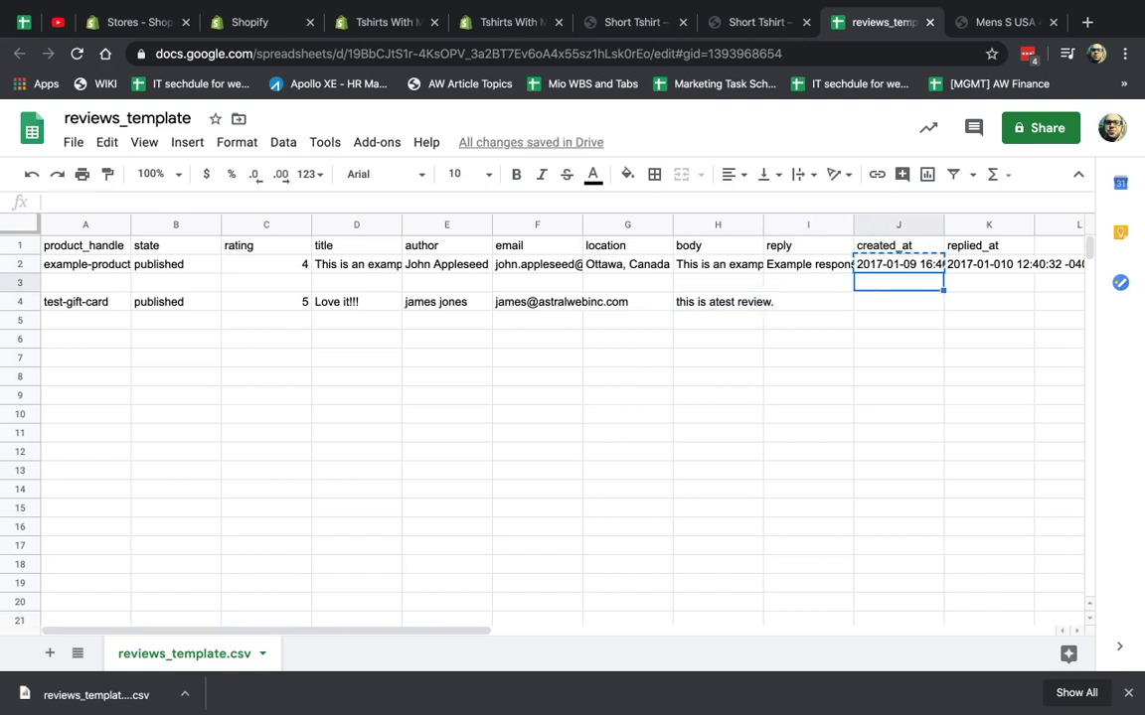
key(ctrl+v)
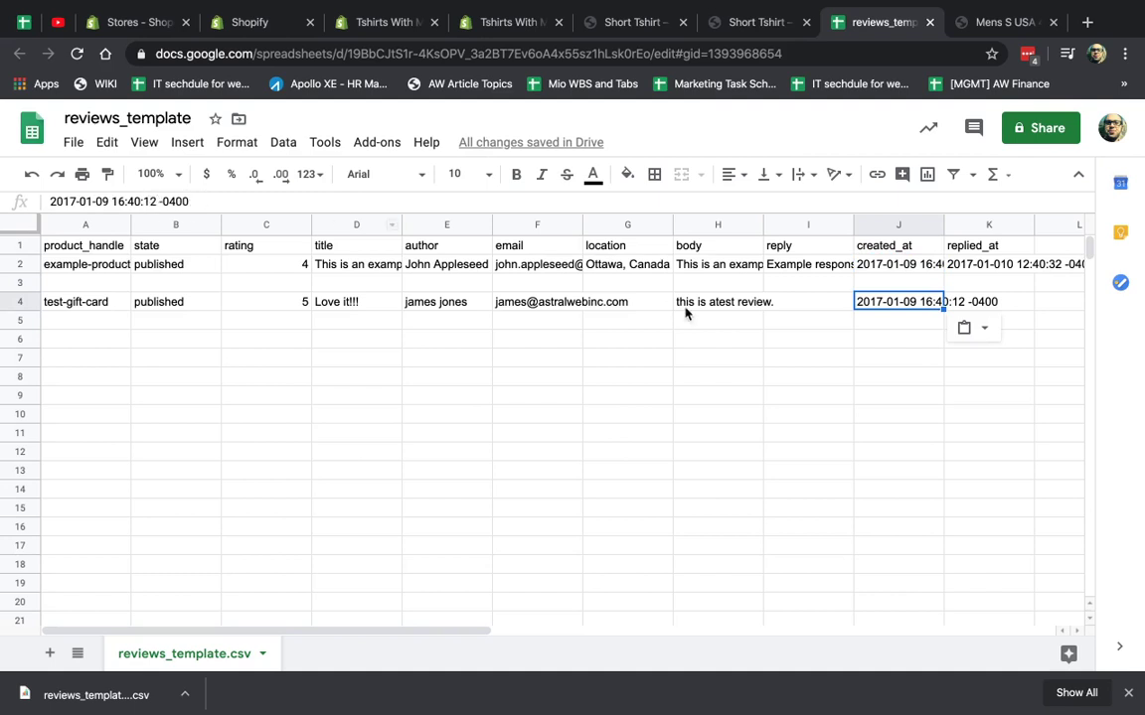
click(894, 327)
click(897, 301)
double_click(890, 301)
key(BackSpace)
key(BackSpace)
text(20)
key(BackSpace)
key(BackSpace)
key(BackSpace)
text(20)
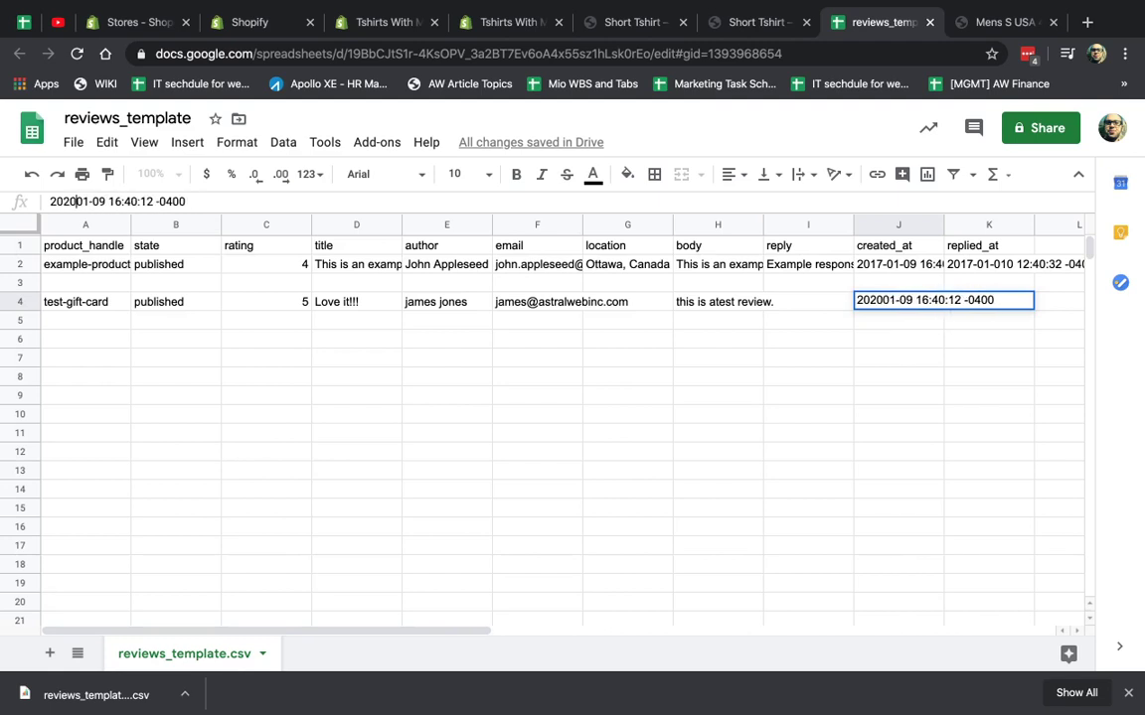
text(-)
key(Return)
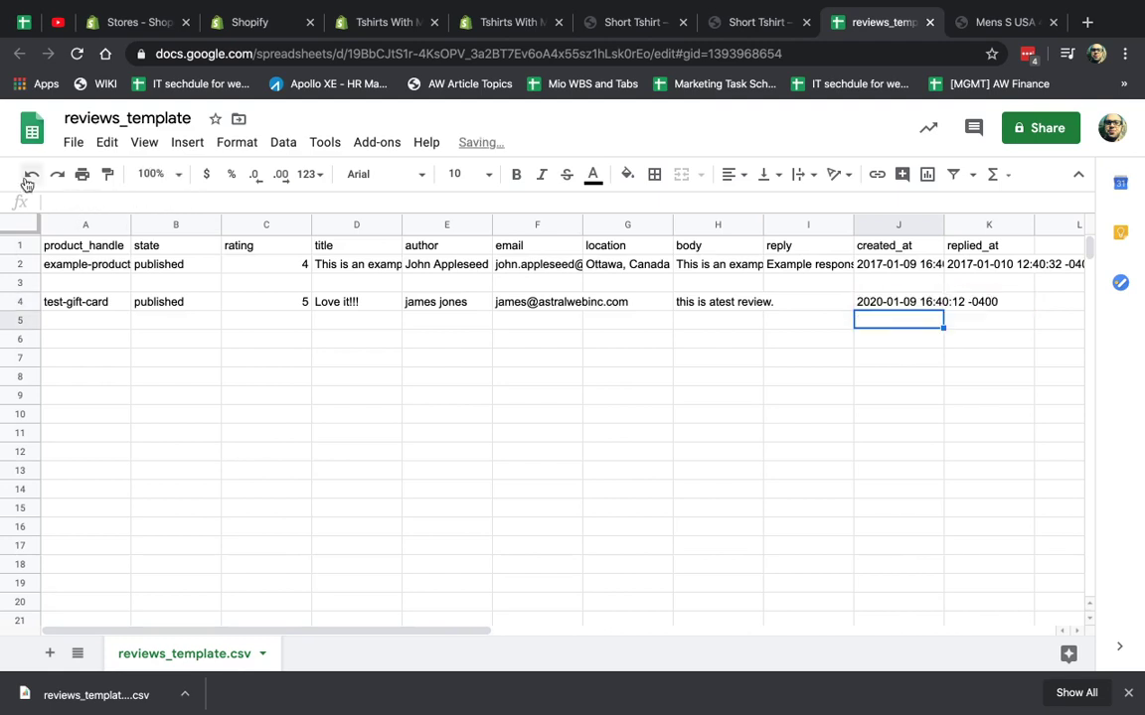
Download the review sheet as a CSV file.
click(78, 142)
mouse_move(194, 353)
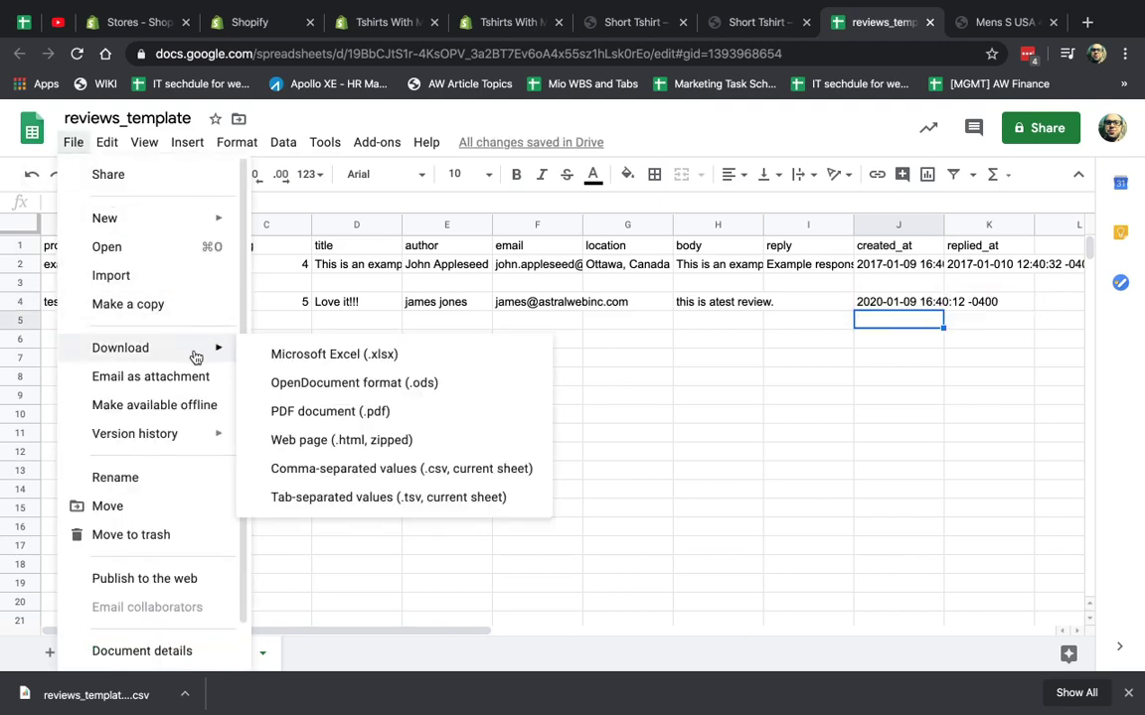
click(393, 469)
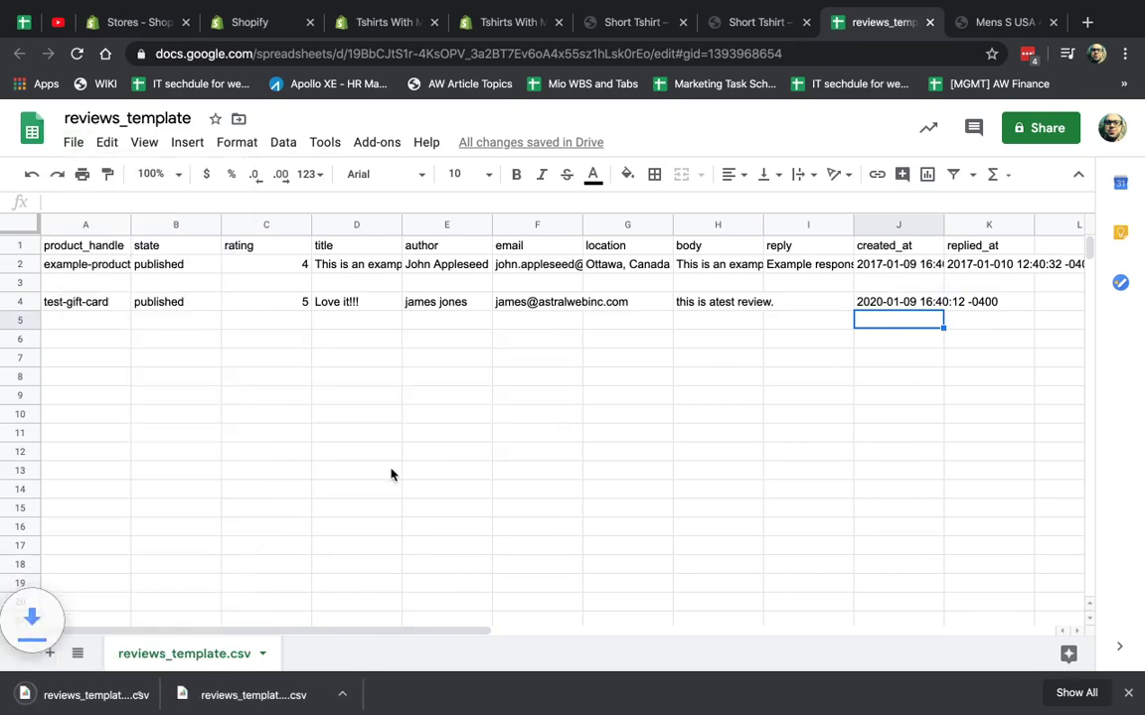
Choose the earlier reviews_template CSV (1) in Product Reviews and start the import.
click(502, 24)
scroll(303, 260, up, 20)
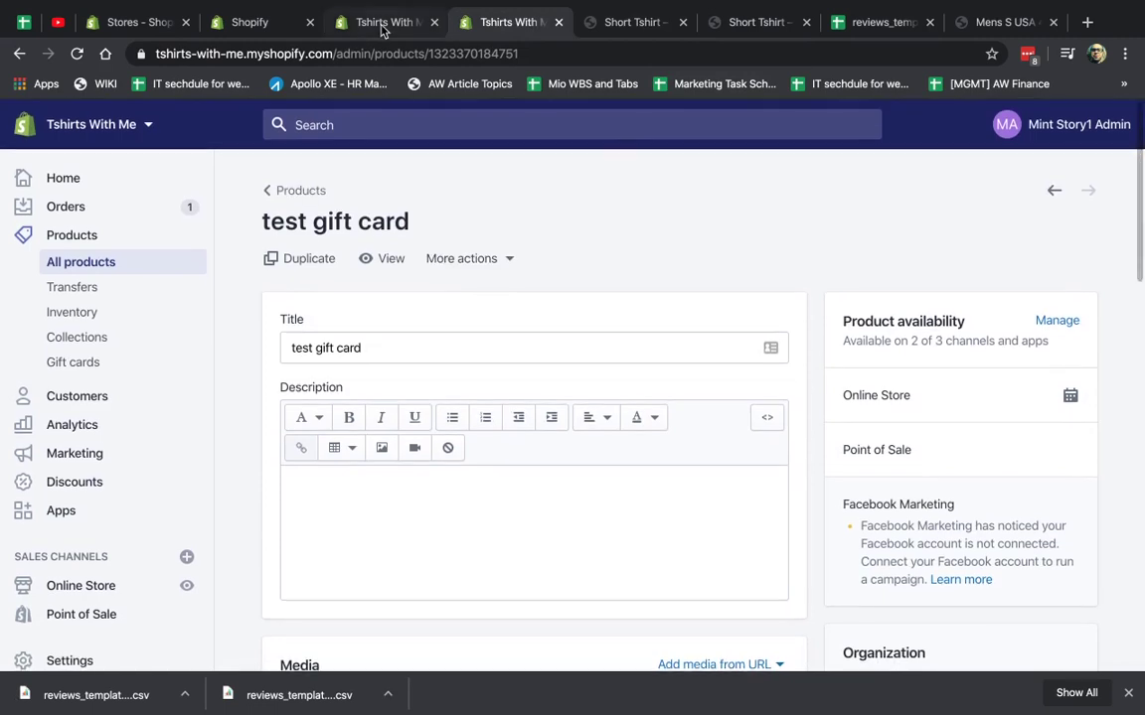
key(ctrl+shift+Tab)
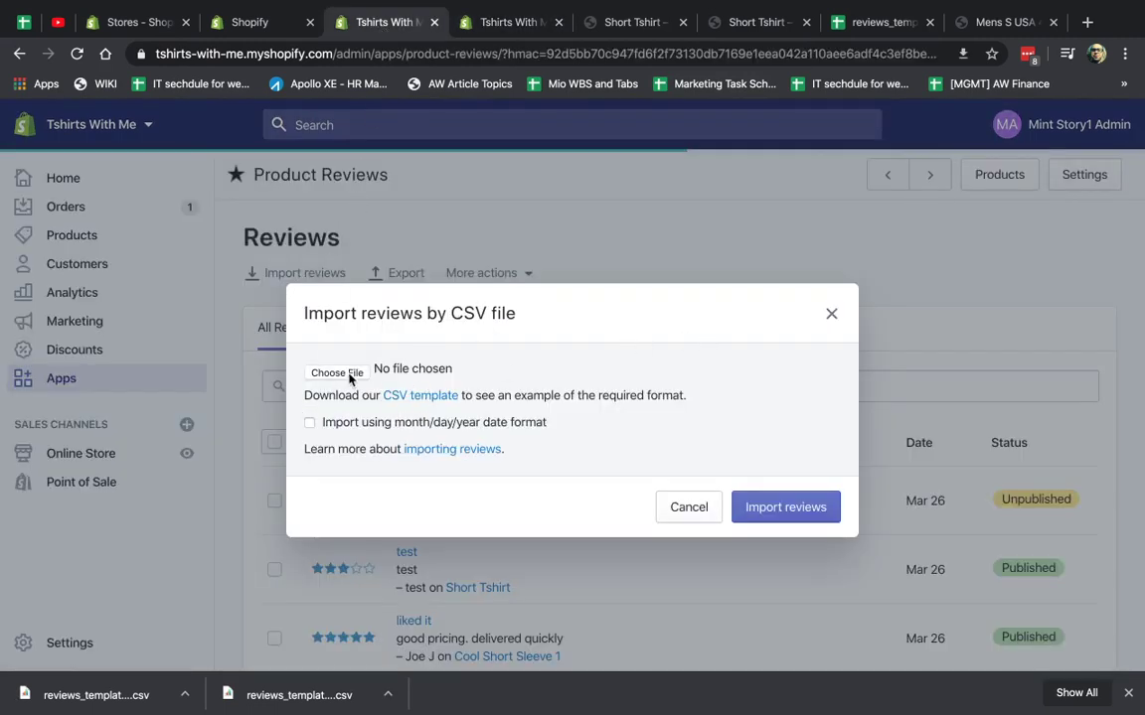
click(348, 376)
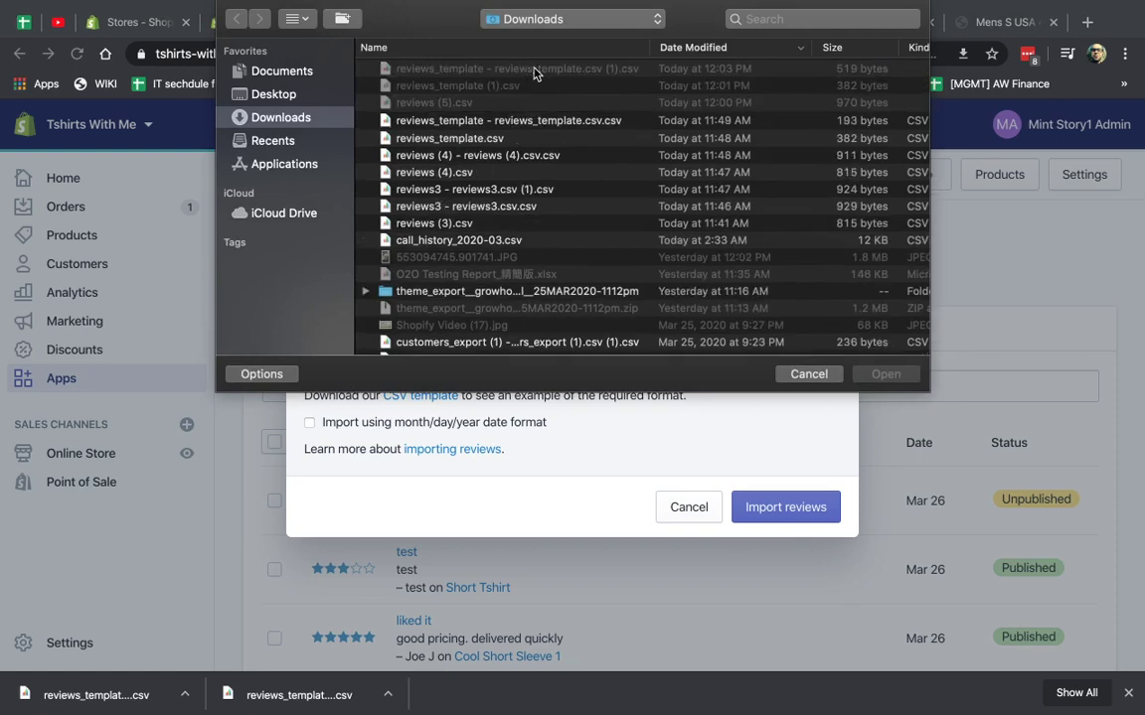
double_click(552, 70)
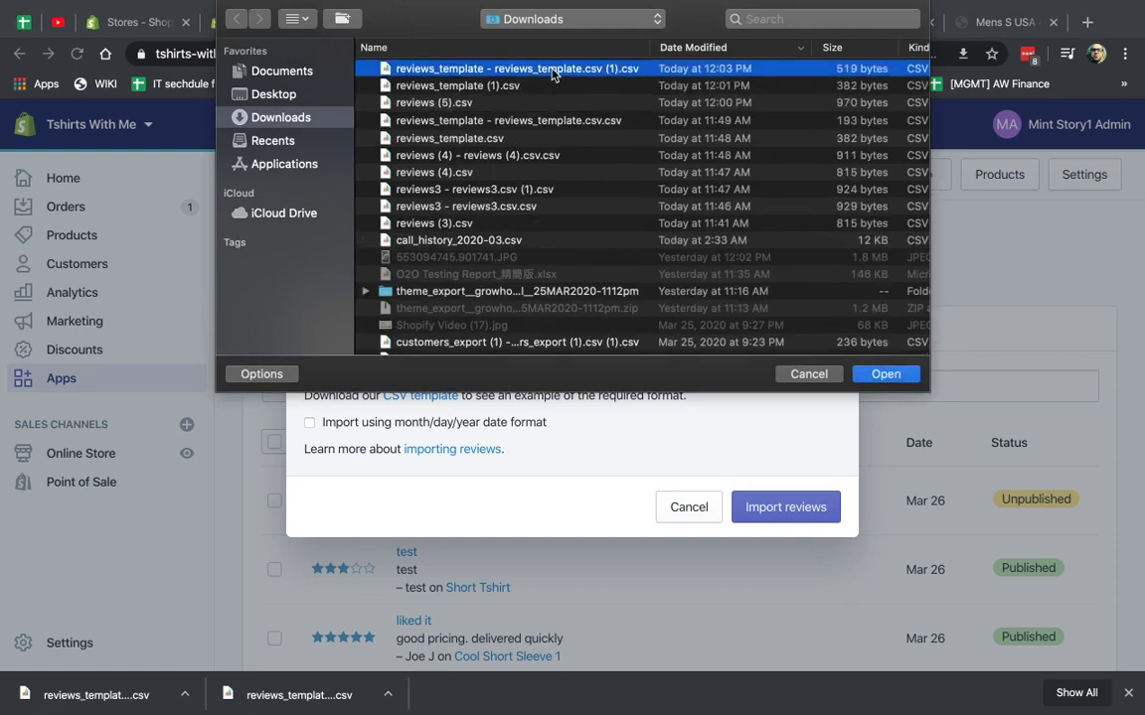
click(786, 509)
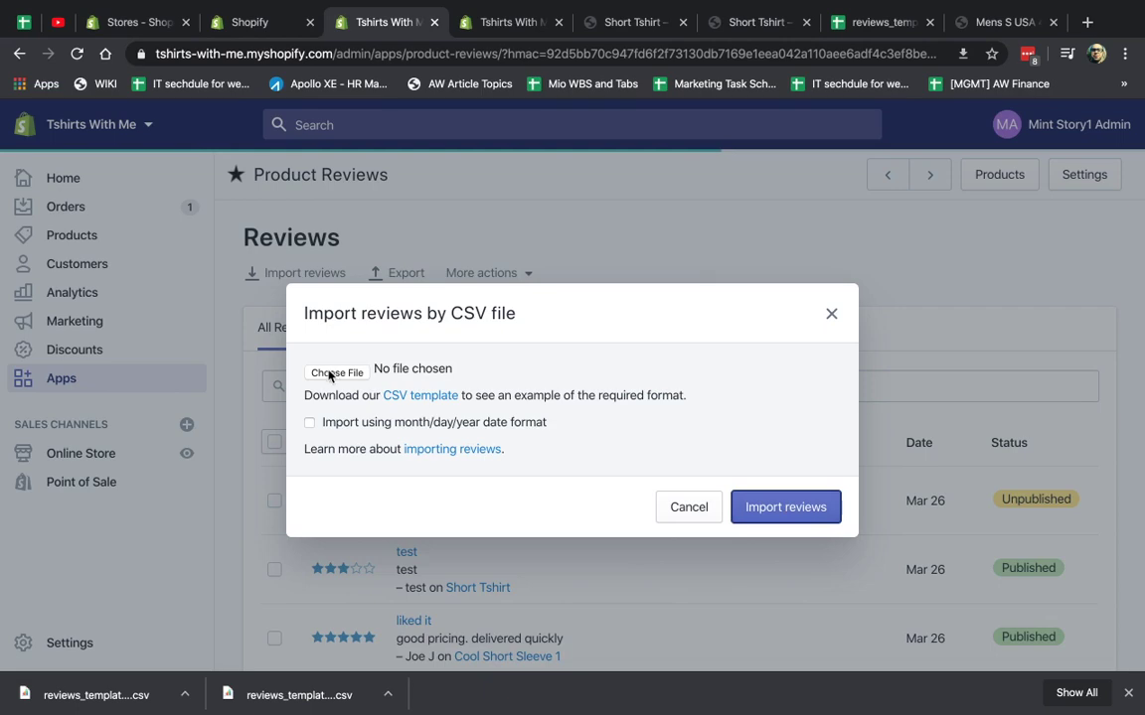
click(870, 36)
key(ctrl+5)
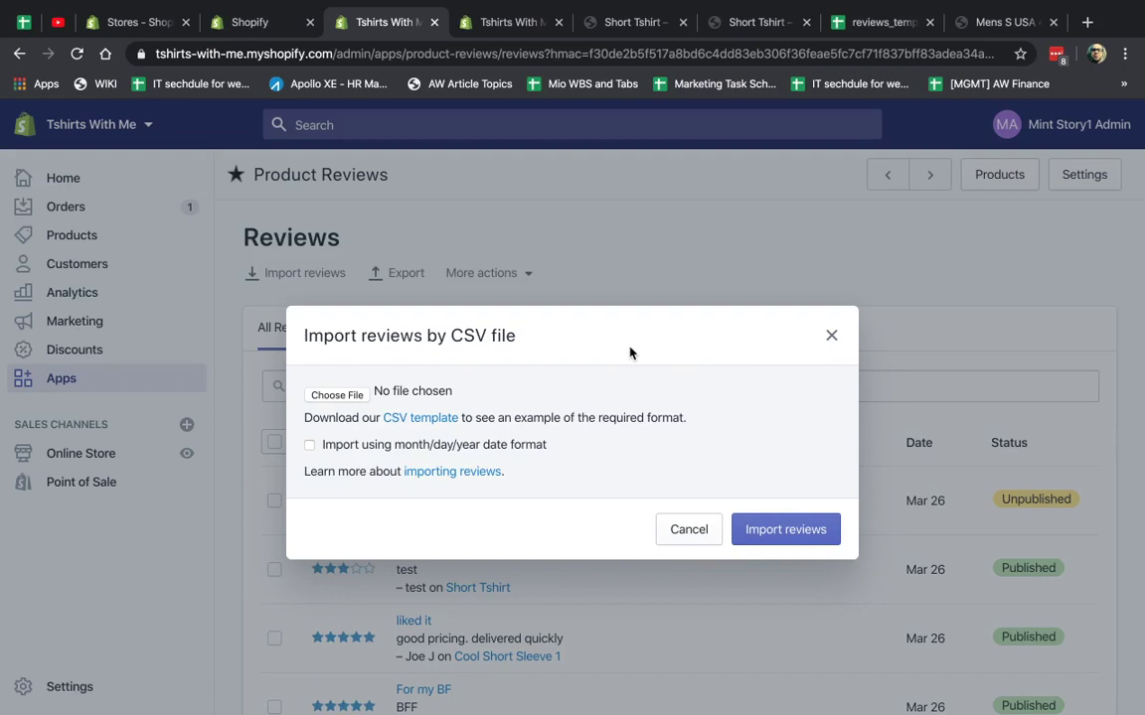
Download the reviews_template sheet as CSV and reveal it in Finder.
click(876, 32)
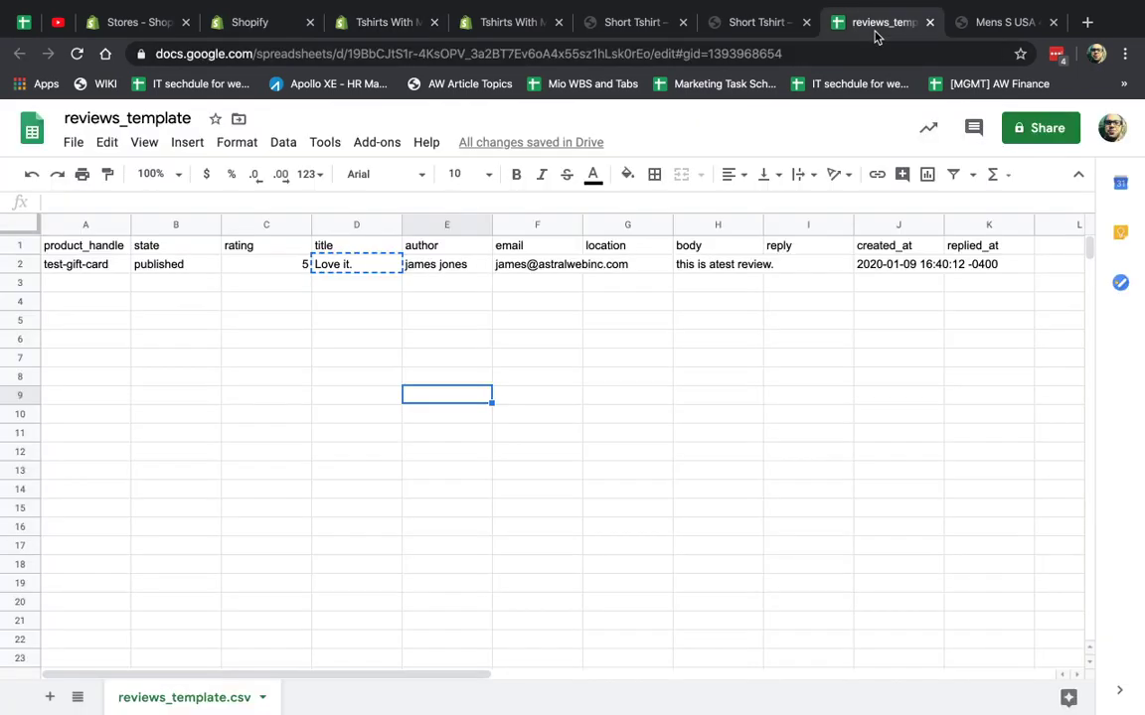
click(490, 308)
click(74, 144)
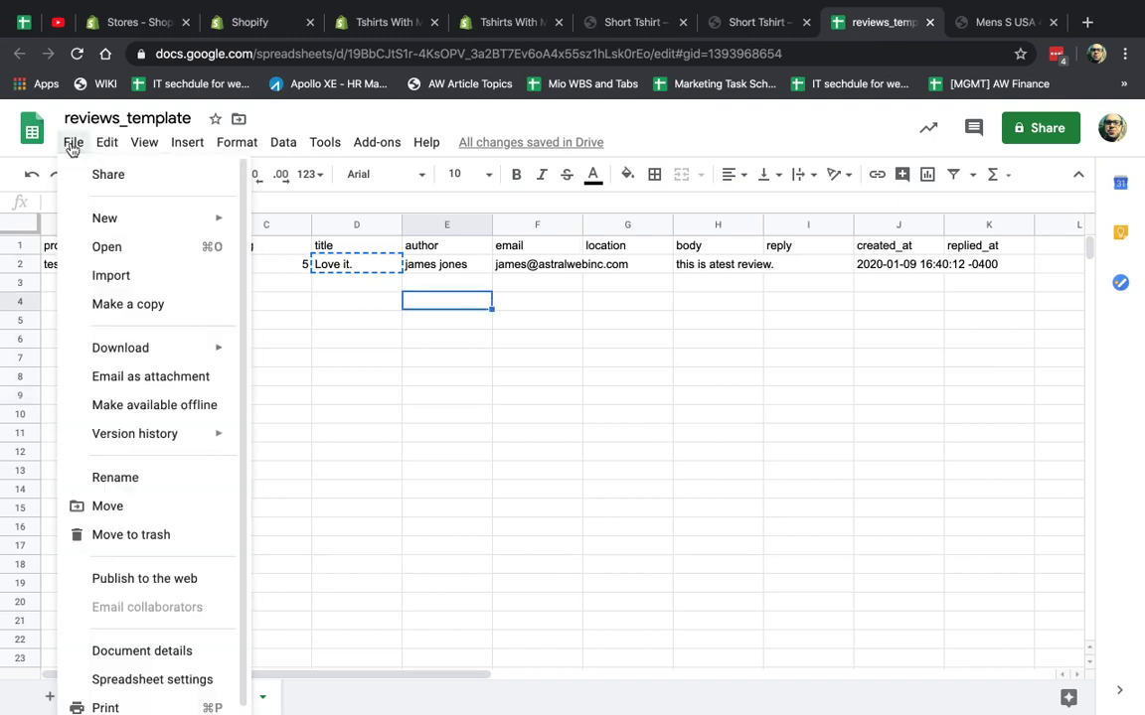
mouse_move(194, 353)
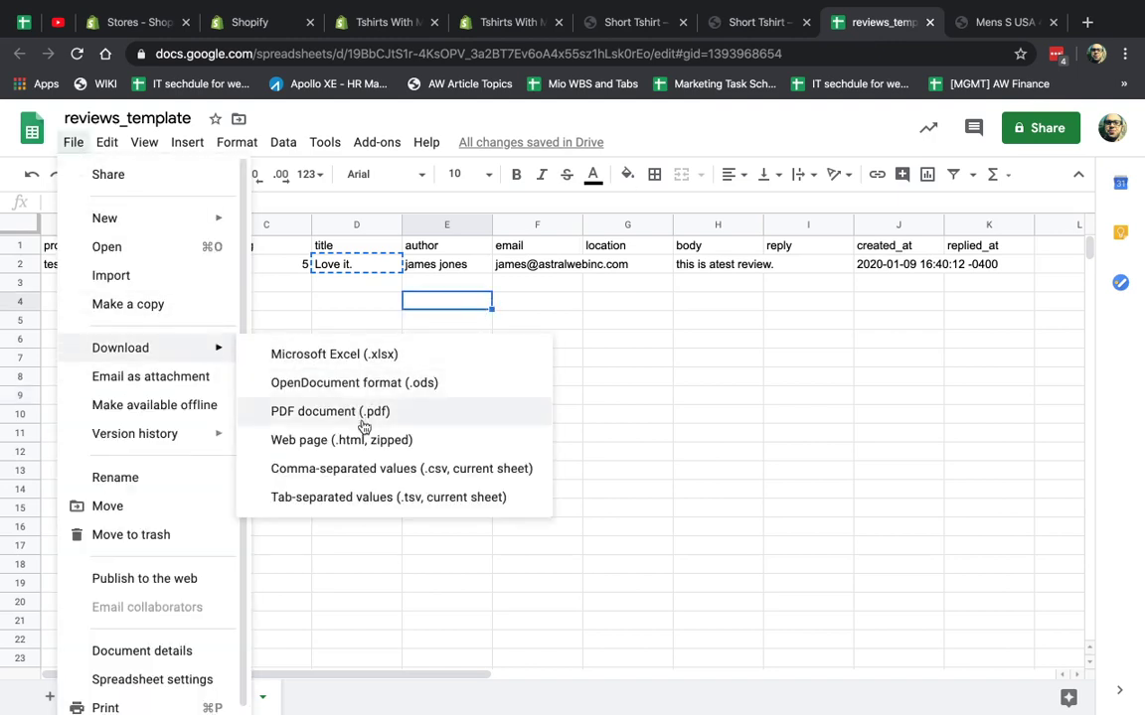
click(372, 471)
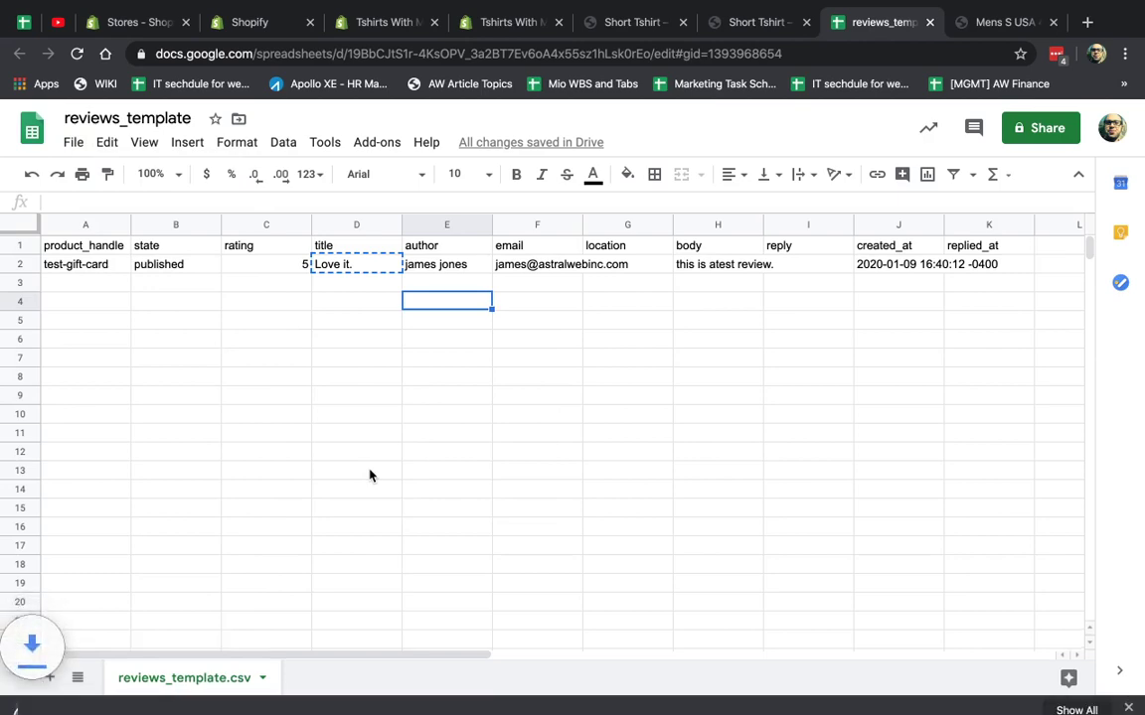
click(185, 695)
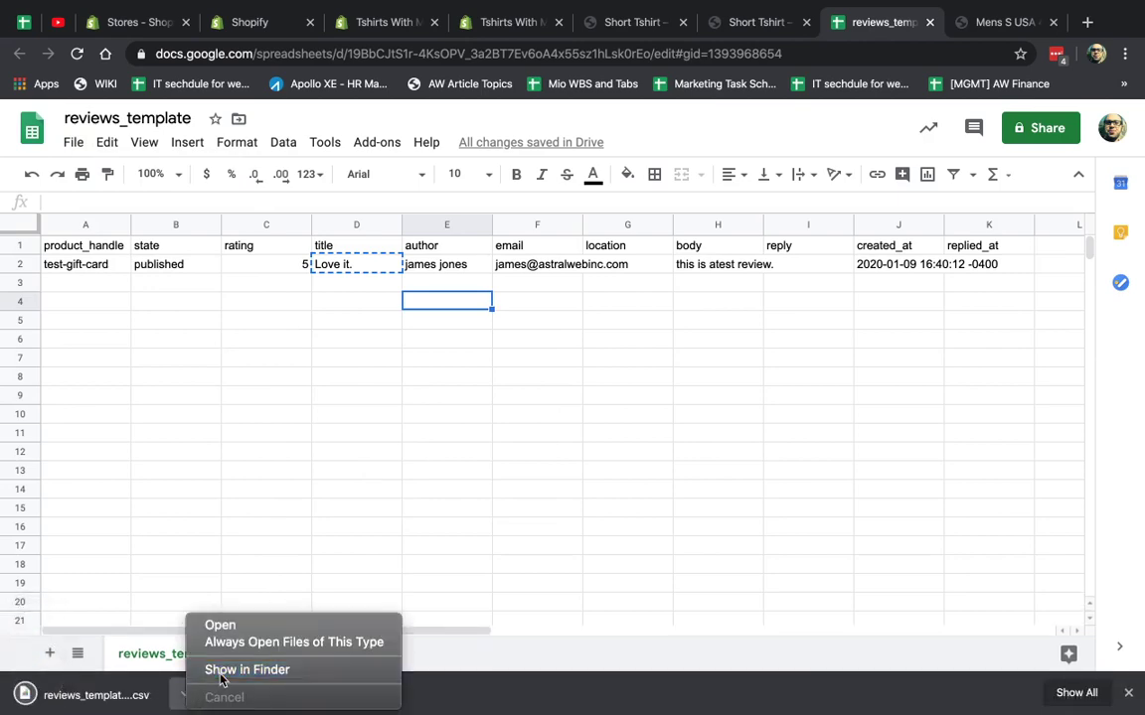
click(223, 673)
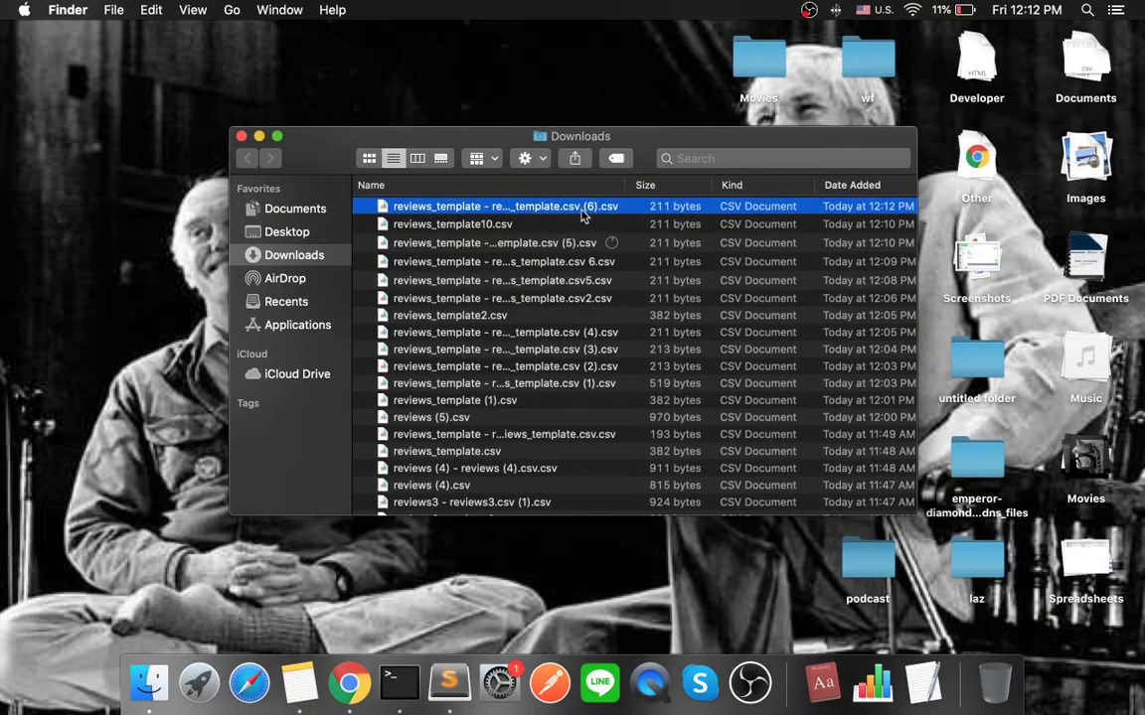
Rename the downloaded CSV to import1.csv.
click(584, 206)
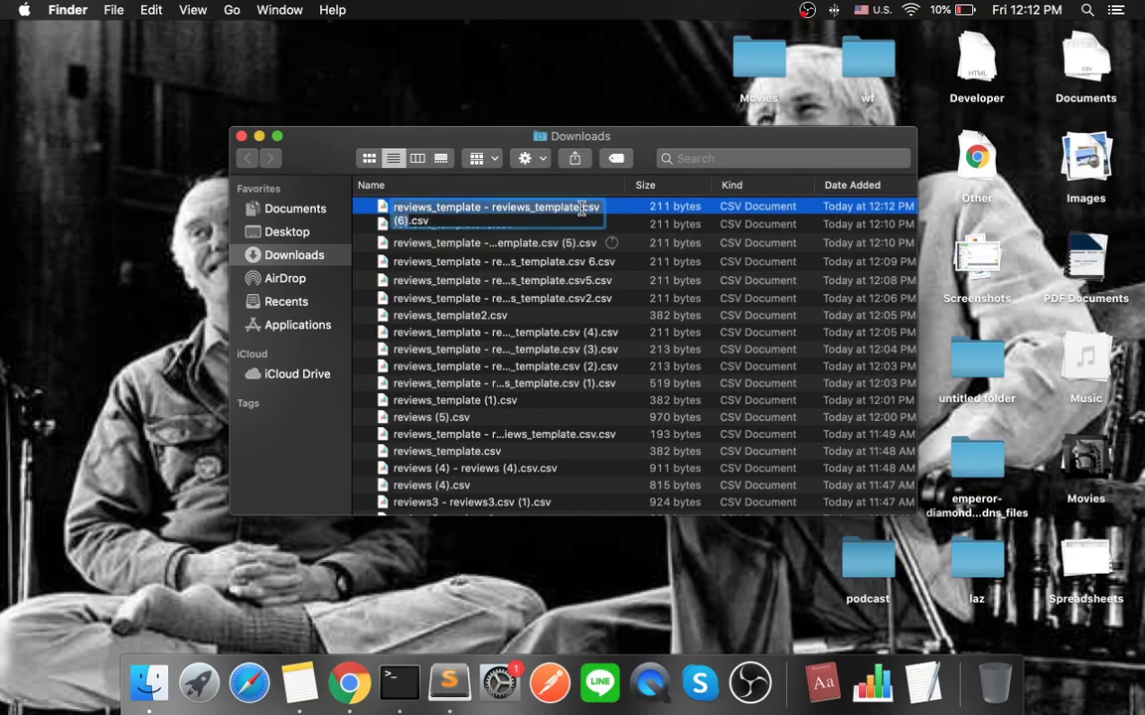
click(454, 212)
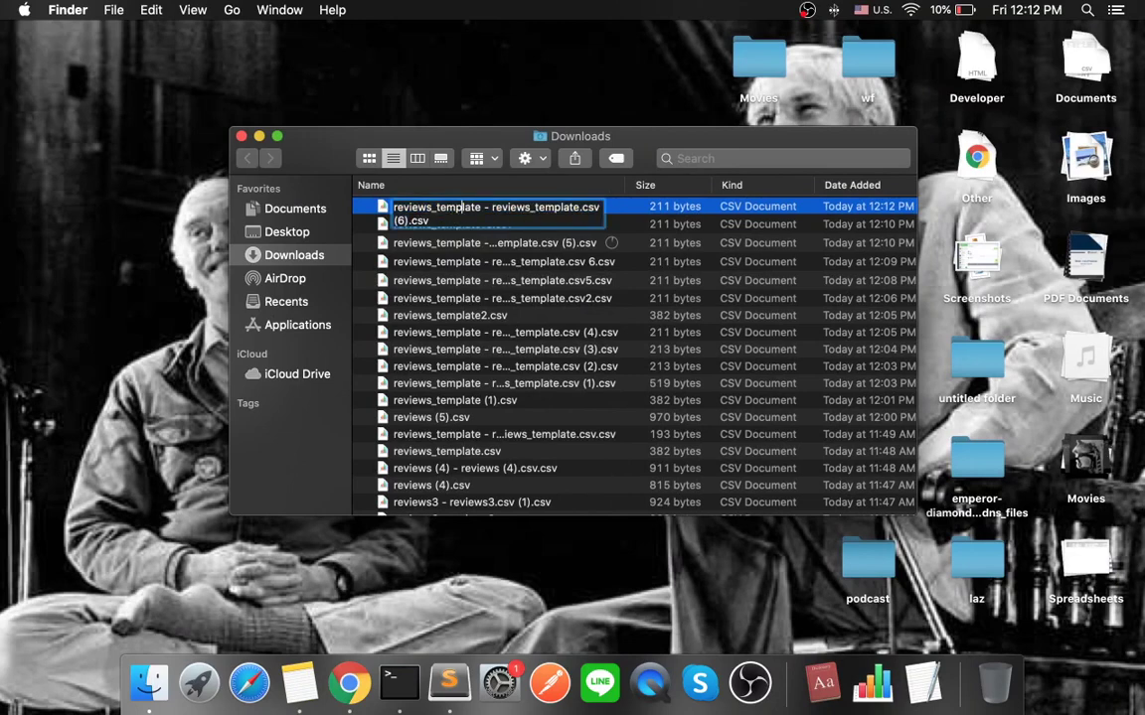
key(shift+super+Up)
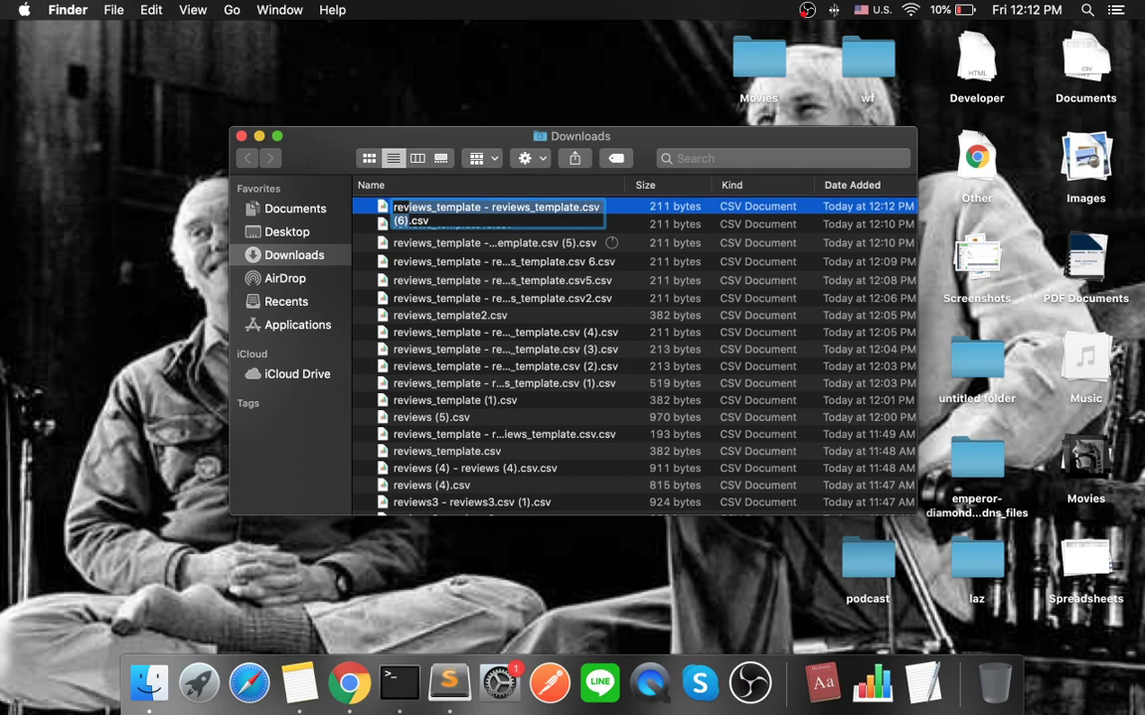
key(BackSpace)
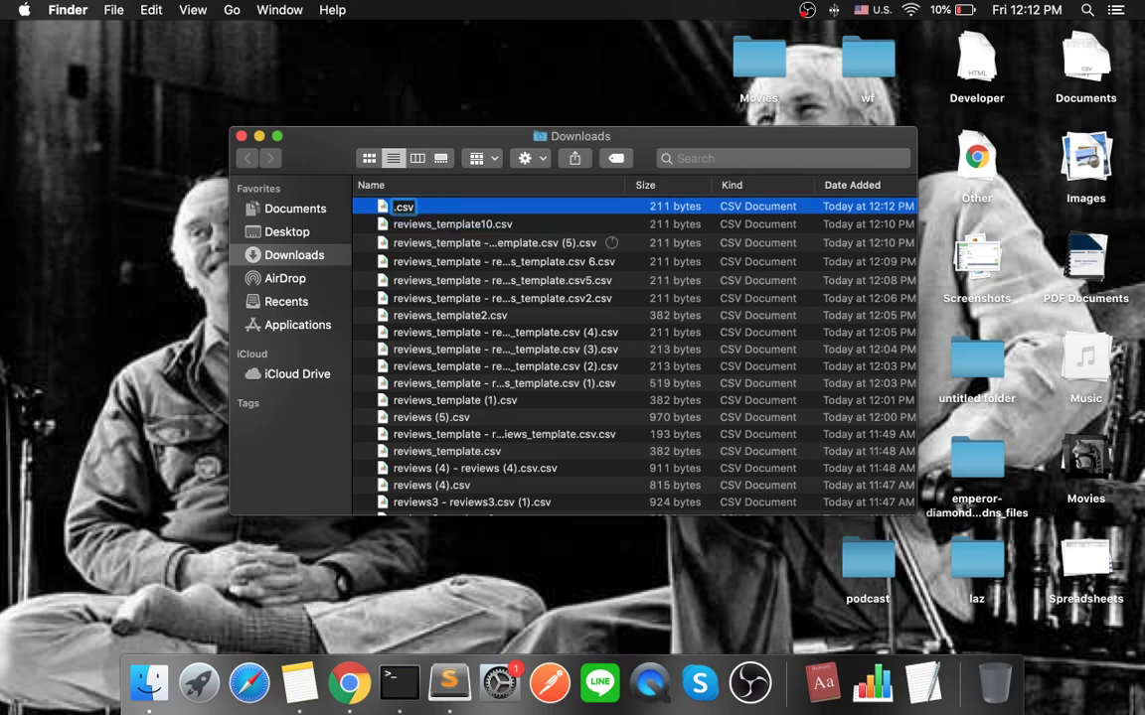
text(import1)
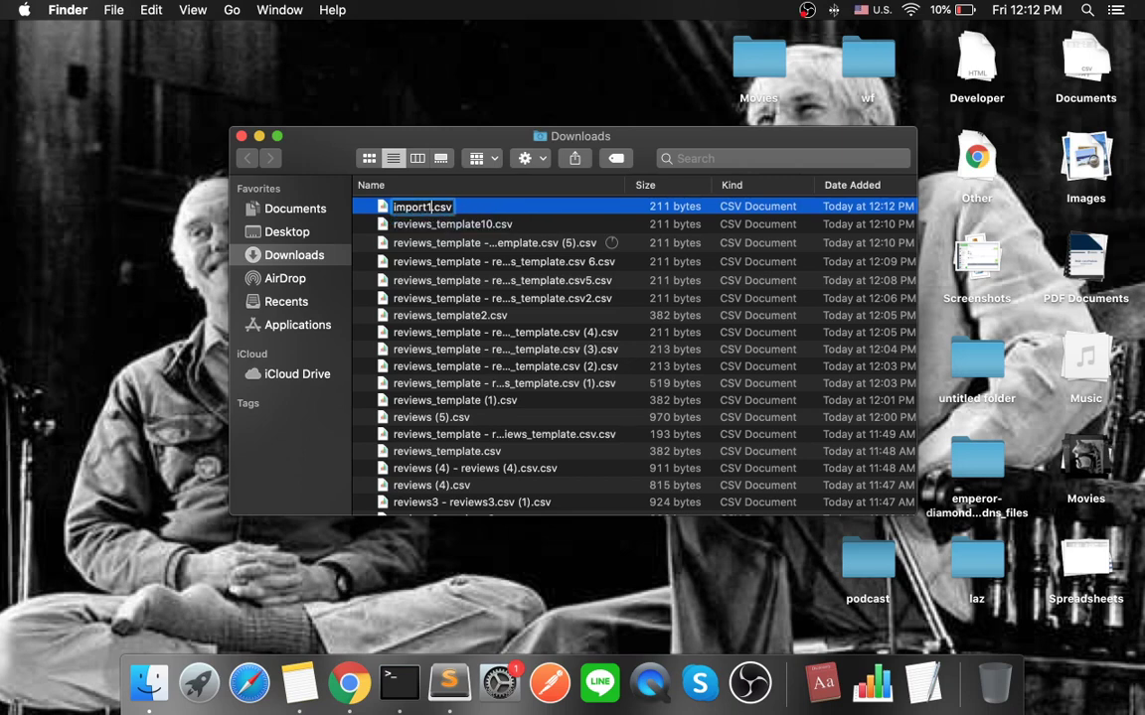
key(Return)
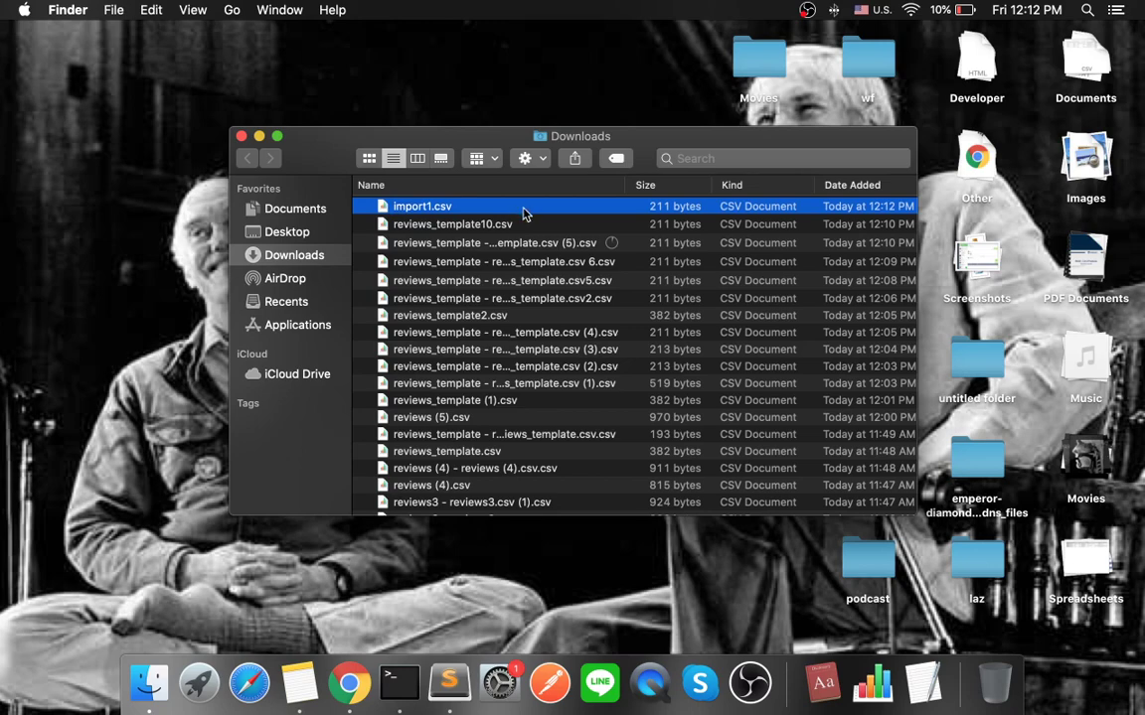
key(ctrl+Right)
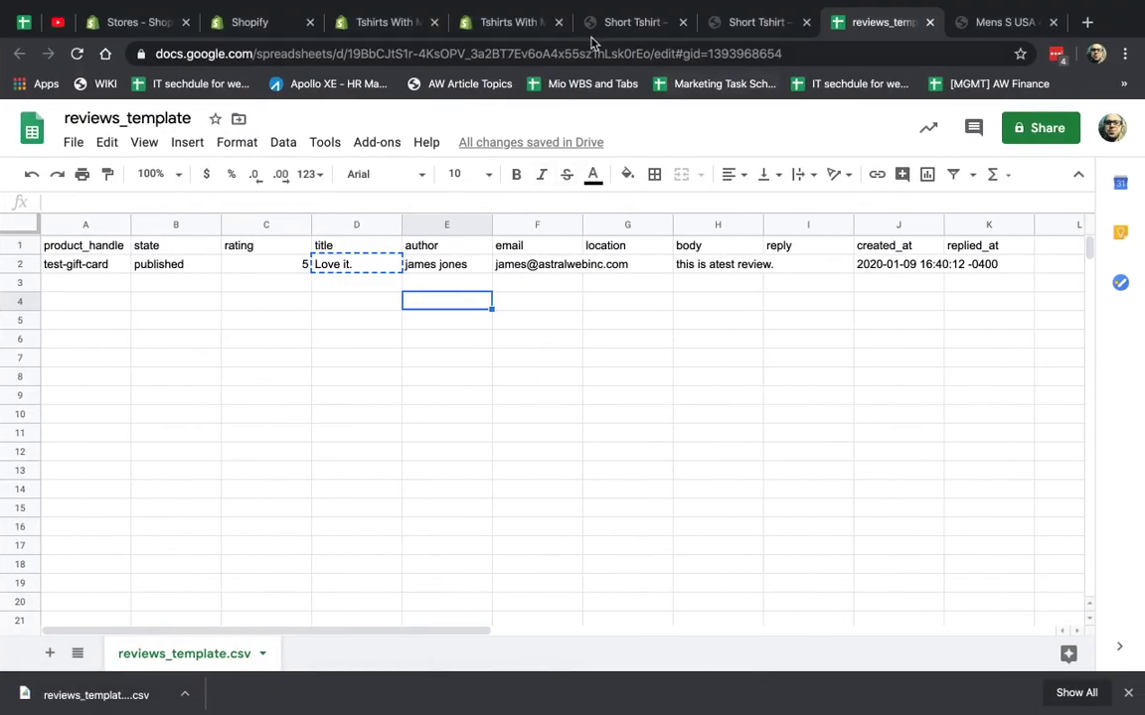
Import import1.csv into Product Reviews, adding the published 5-star test gift card review.
click(380, 24)
click(351, 373)
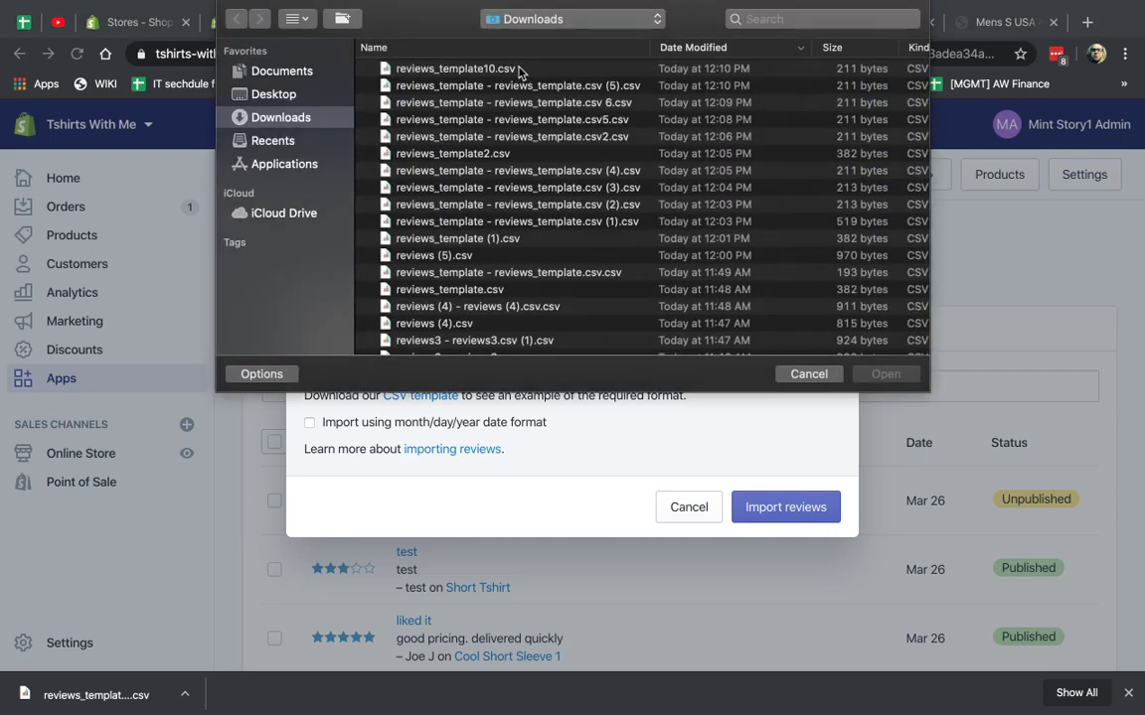
scroll(518, 70, up, 1)
double_click(518, 69)
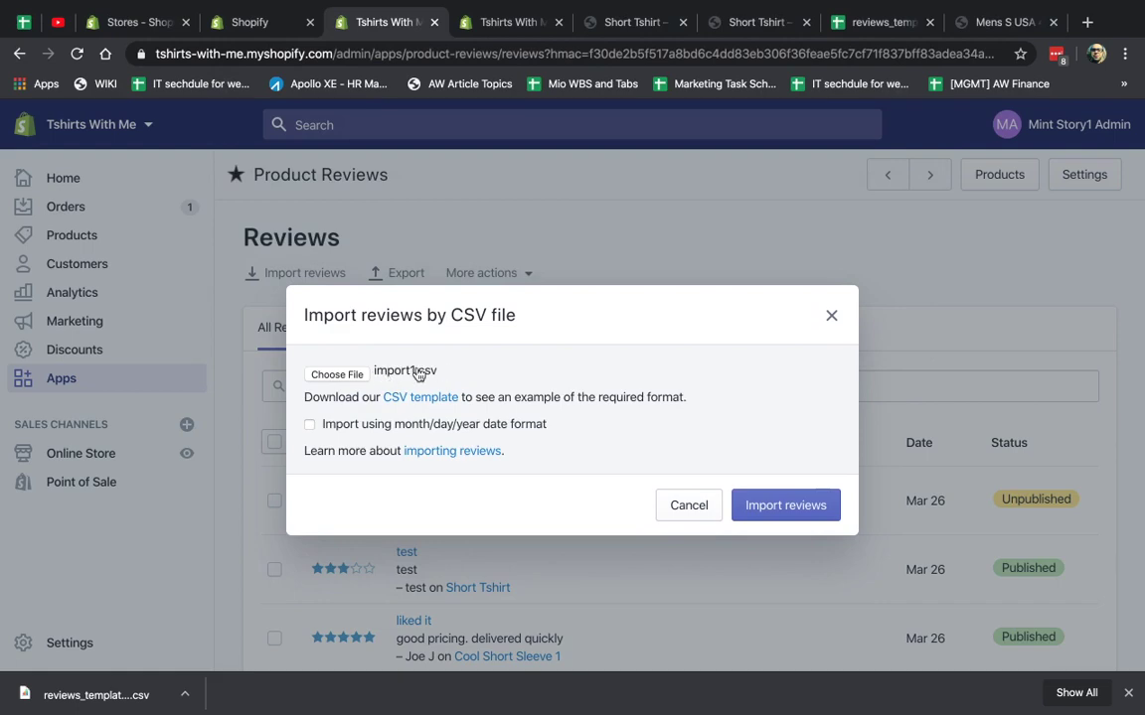
click(795, 507)
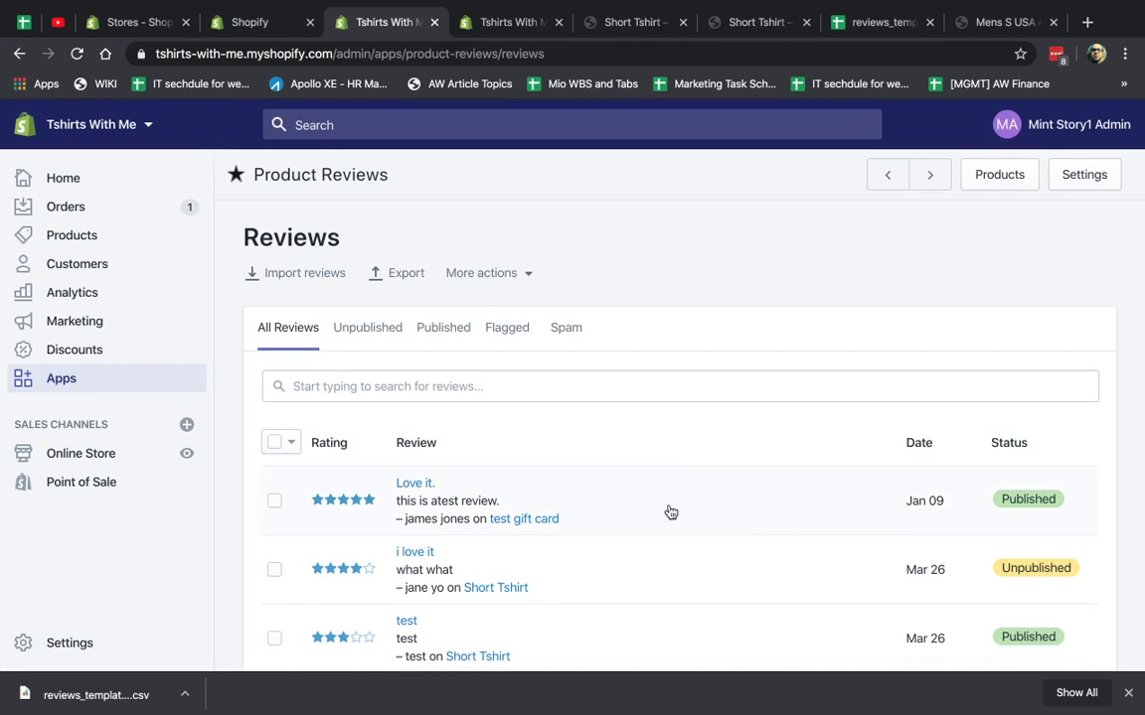
click(869, 21)
click(328, 263)
click(445, 264)
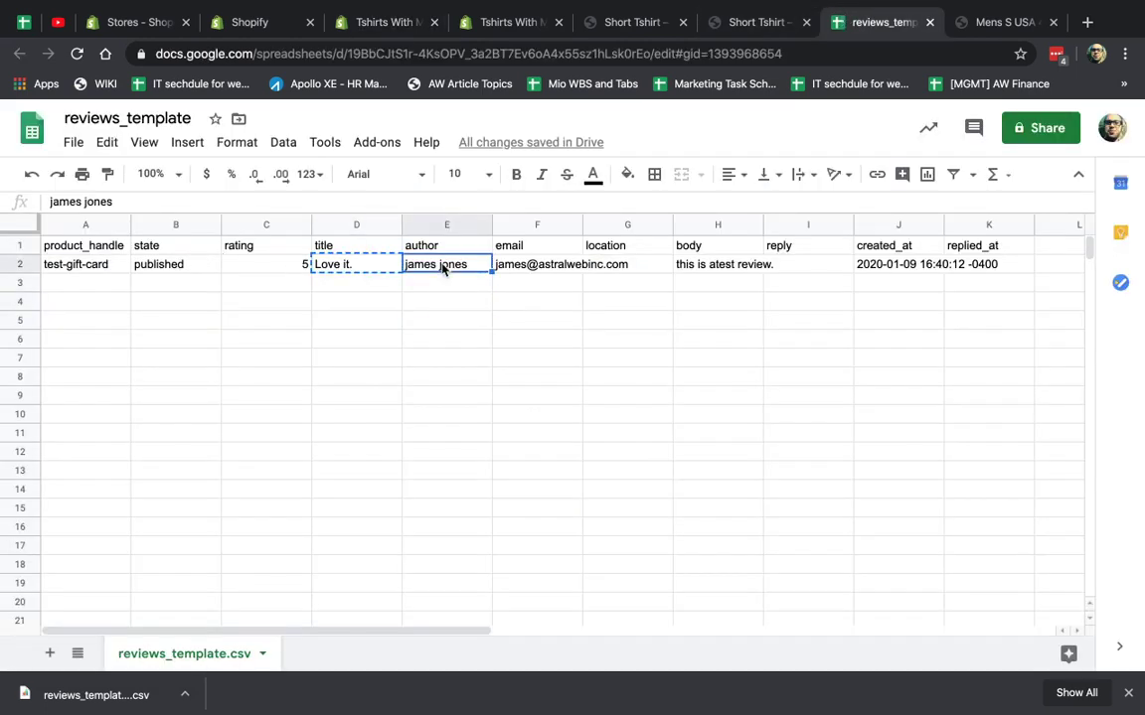
click(378, 22)
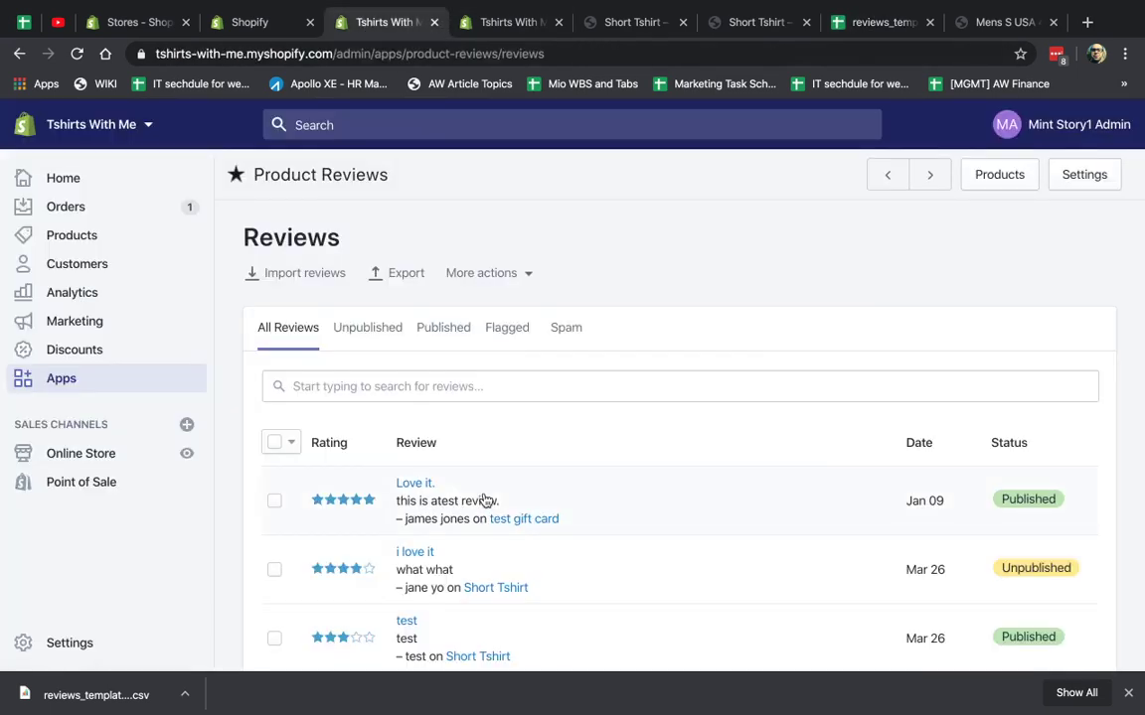
click(616, 492)
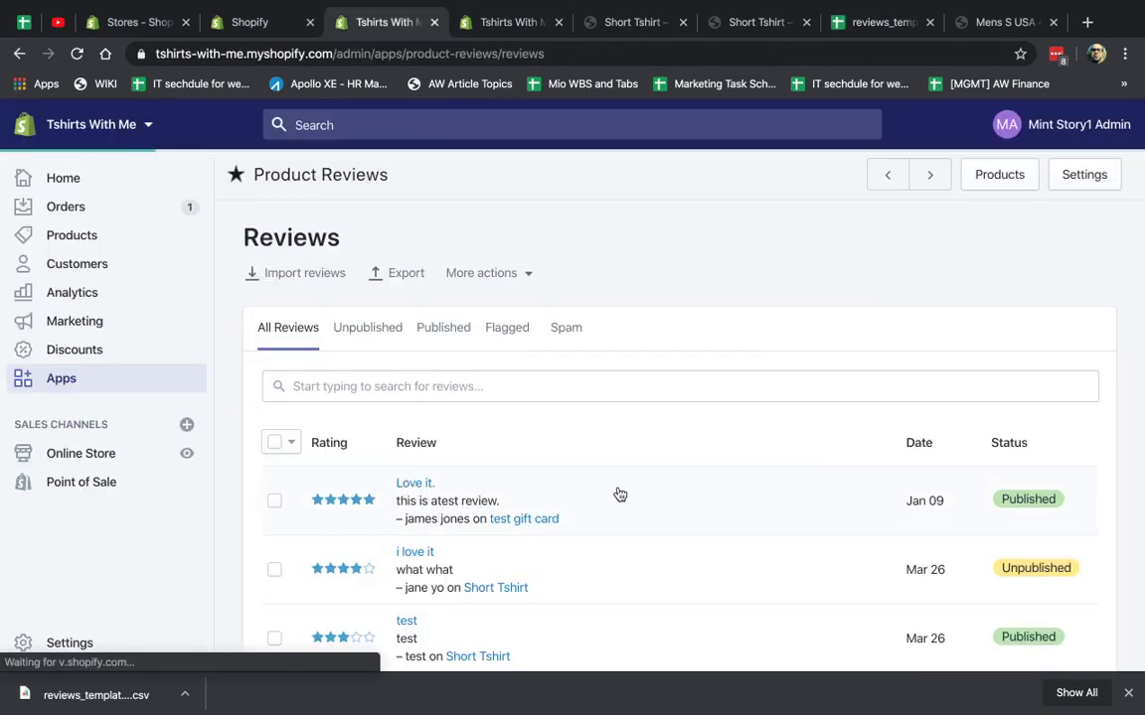
scroll(603, 471, down, 2)
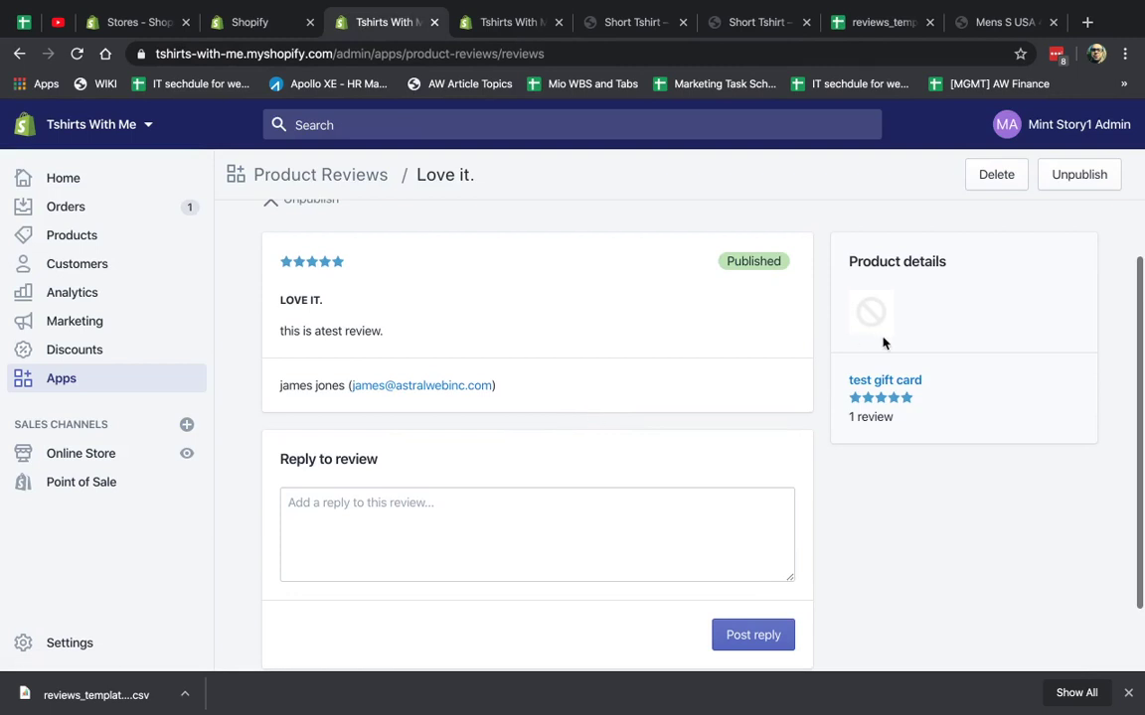
scroll(823, 371, up, 2)
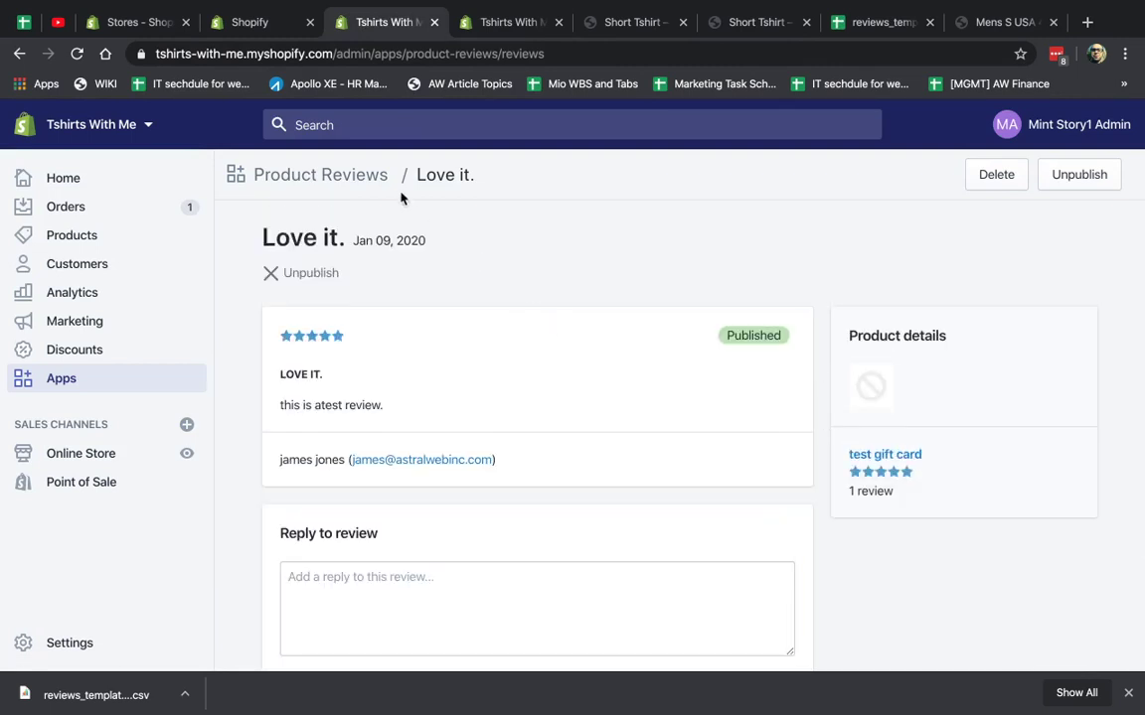
click(356, 178)
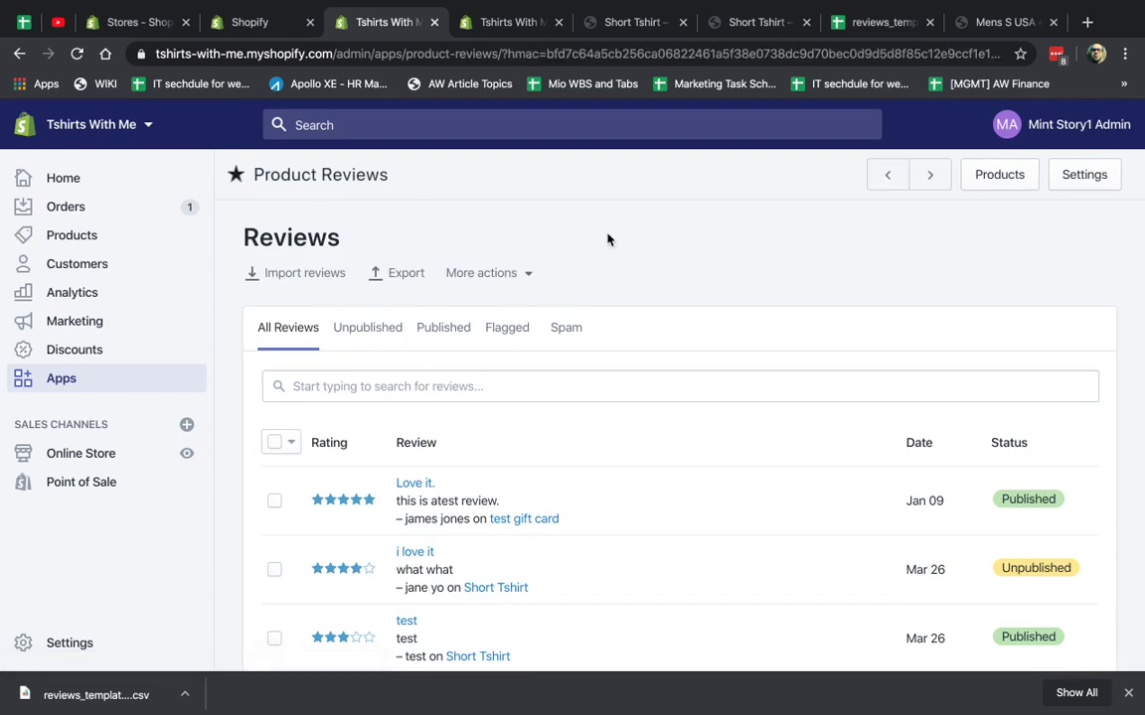